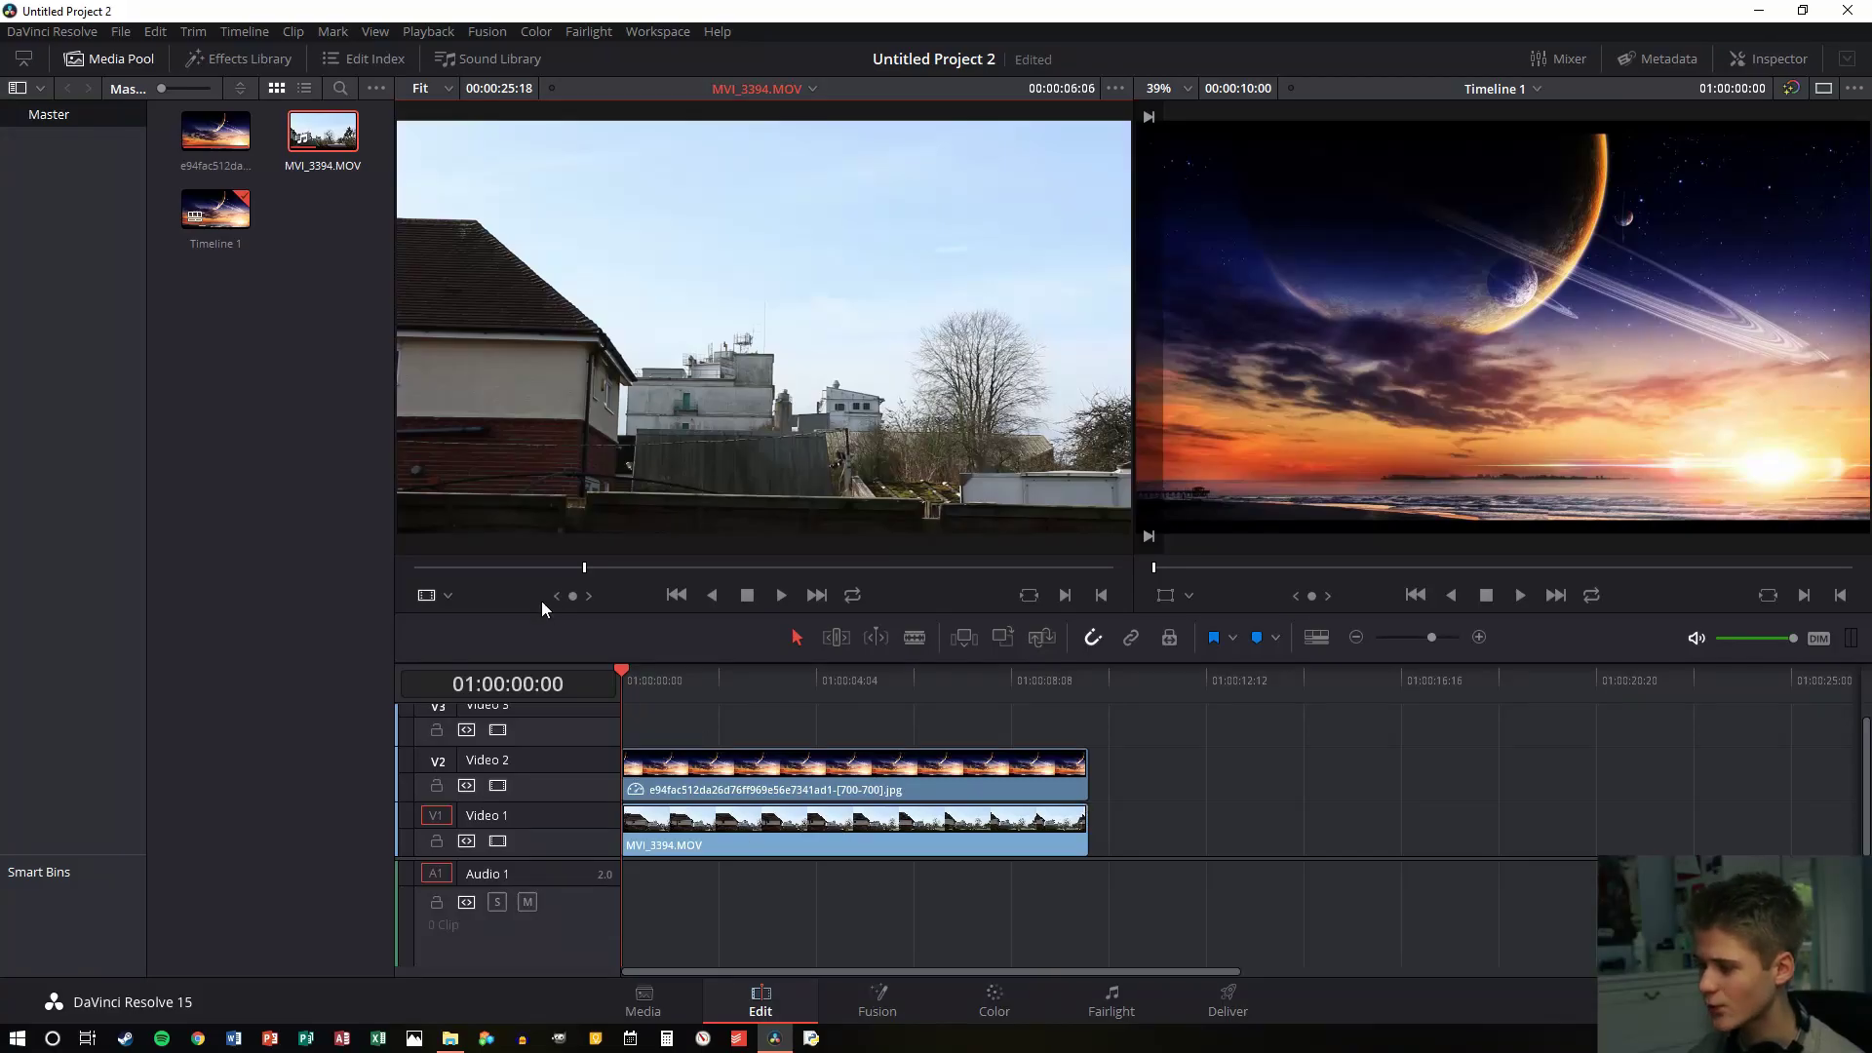
Preview the house footage, then load the planet sky jpg into the source viewer
left_click_drag(585, 571, 426, 575)
key("space")
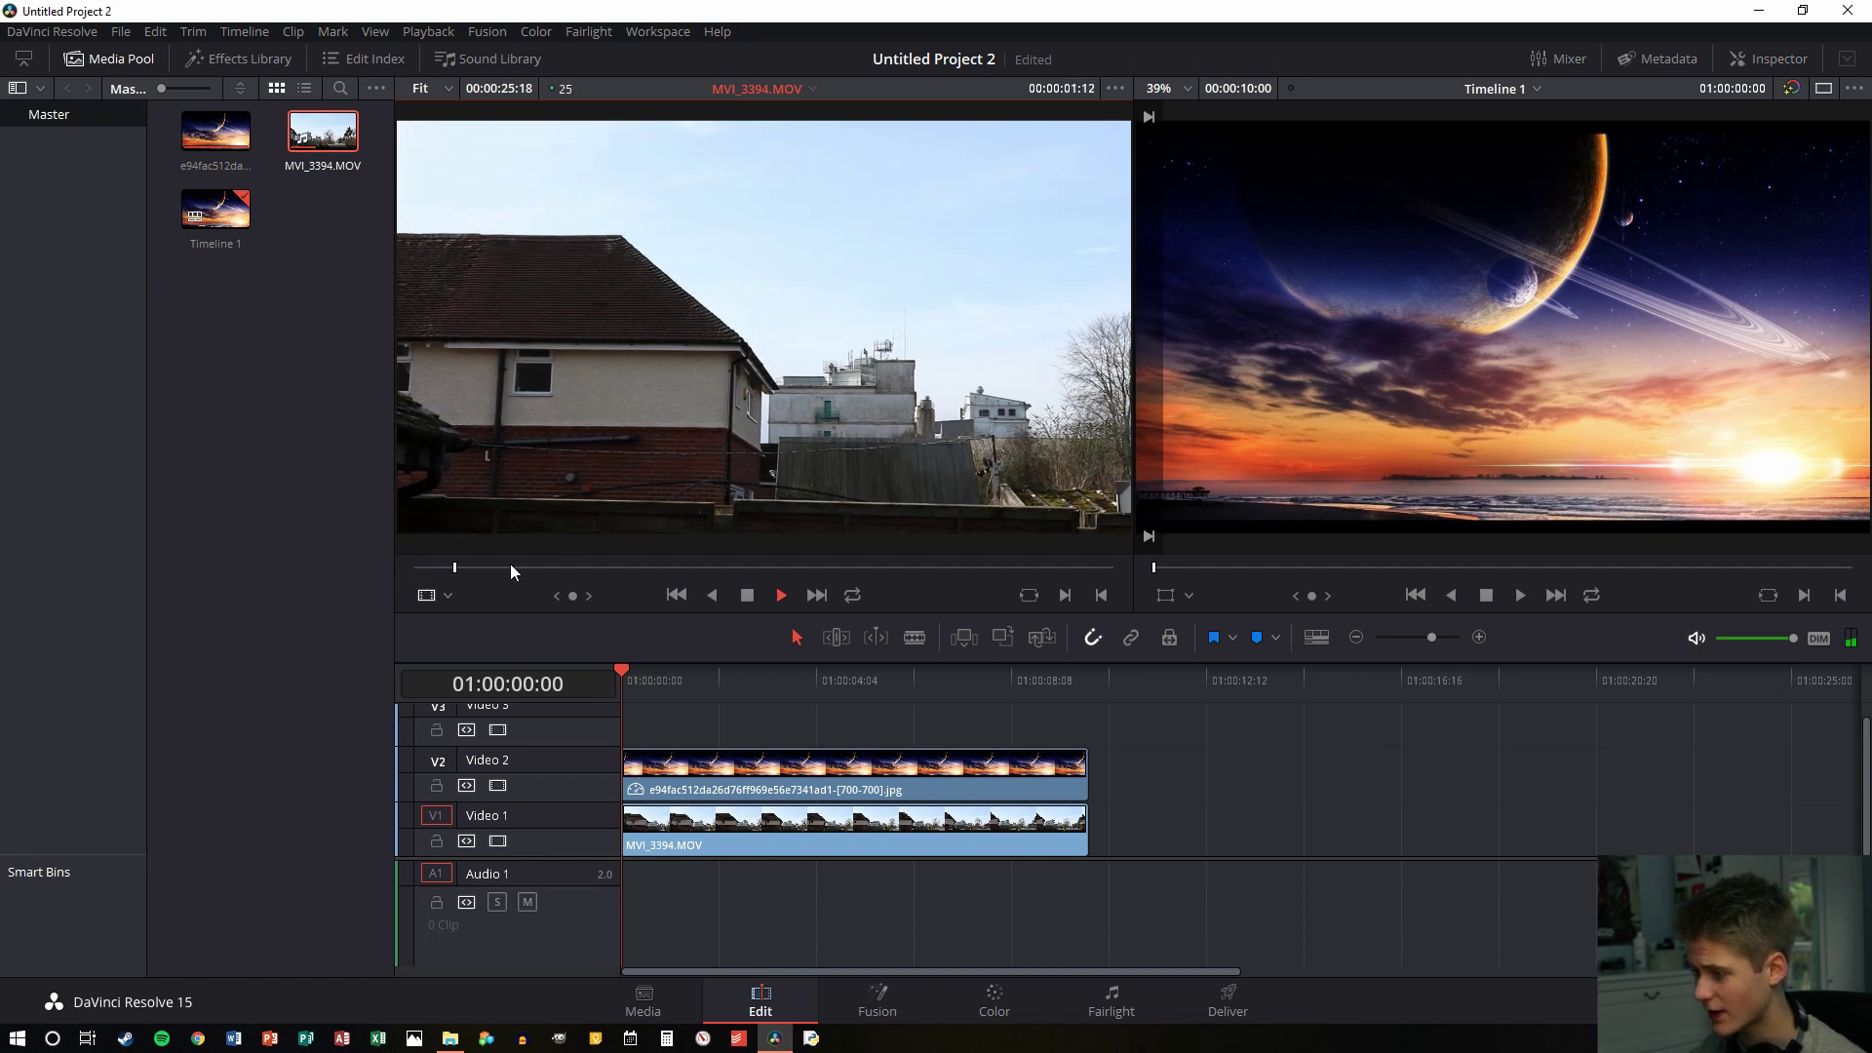
key("space")
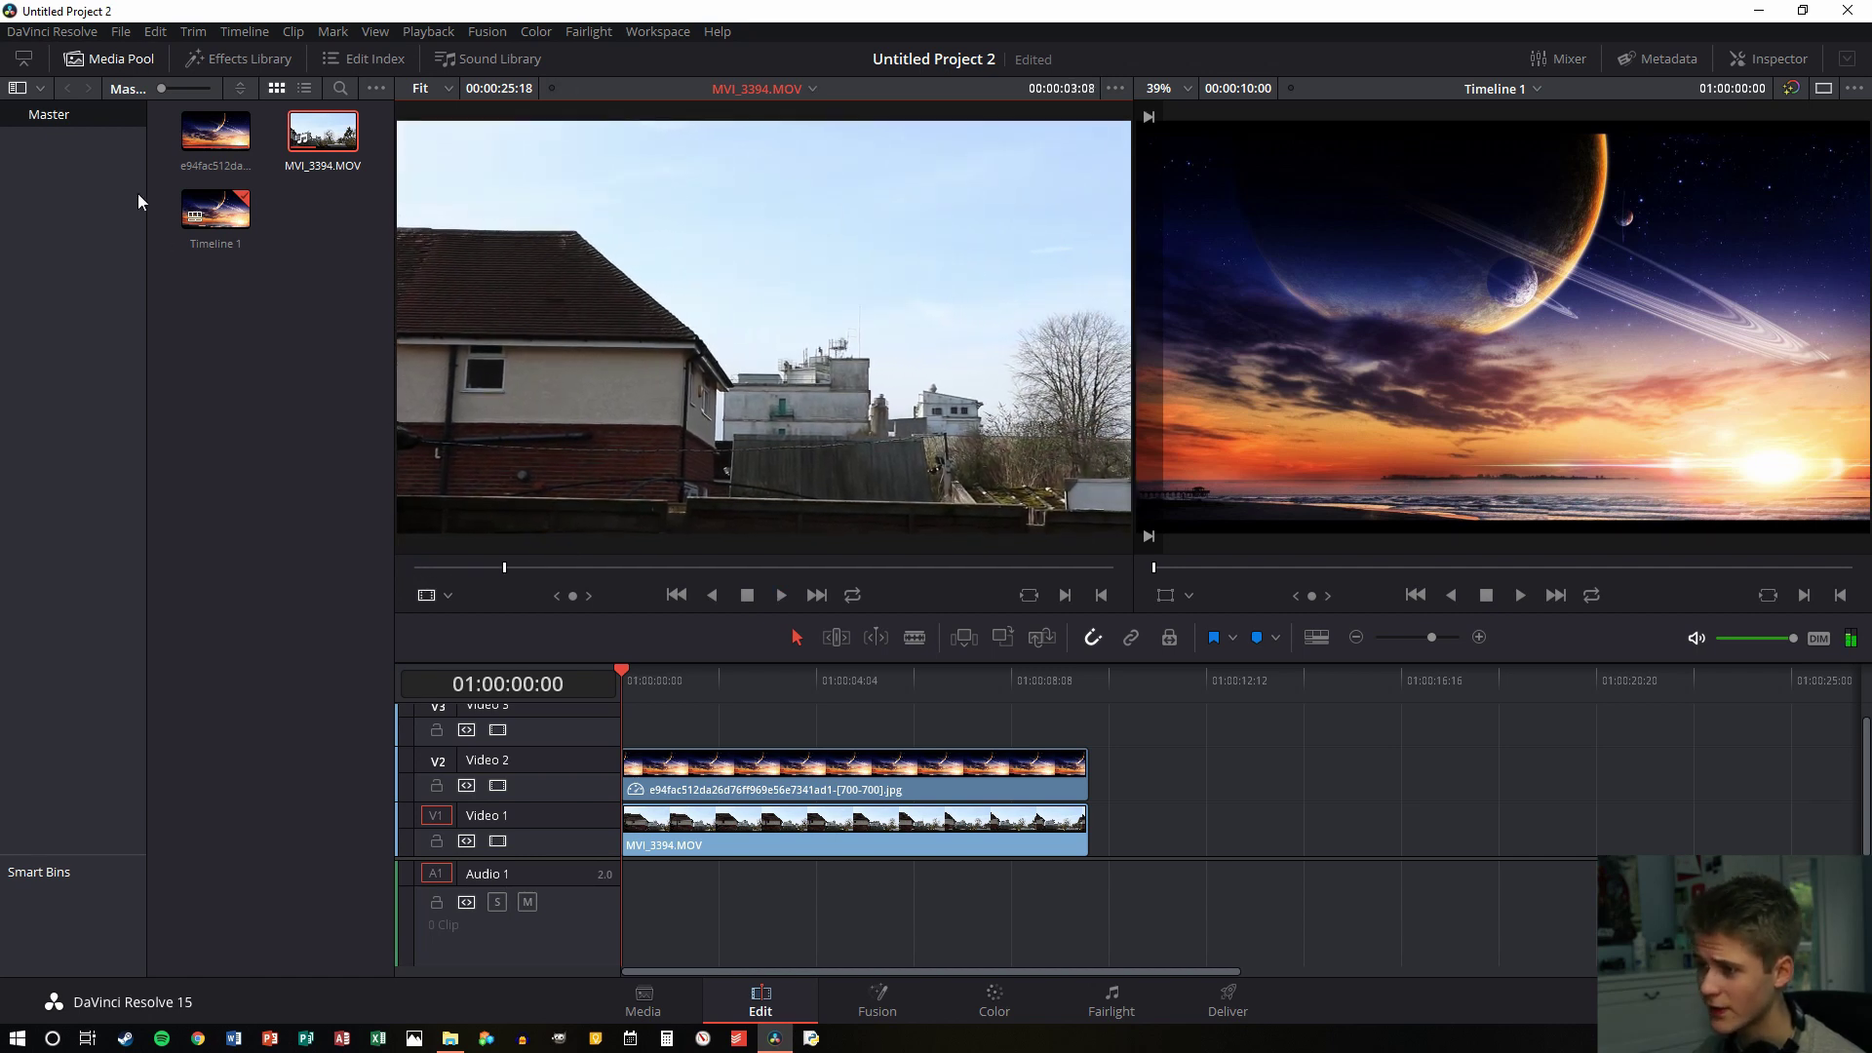
left_click(193, 125)
left_click_drag(205, 115, 585, 386)
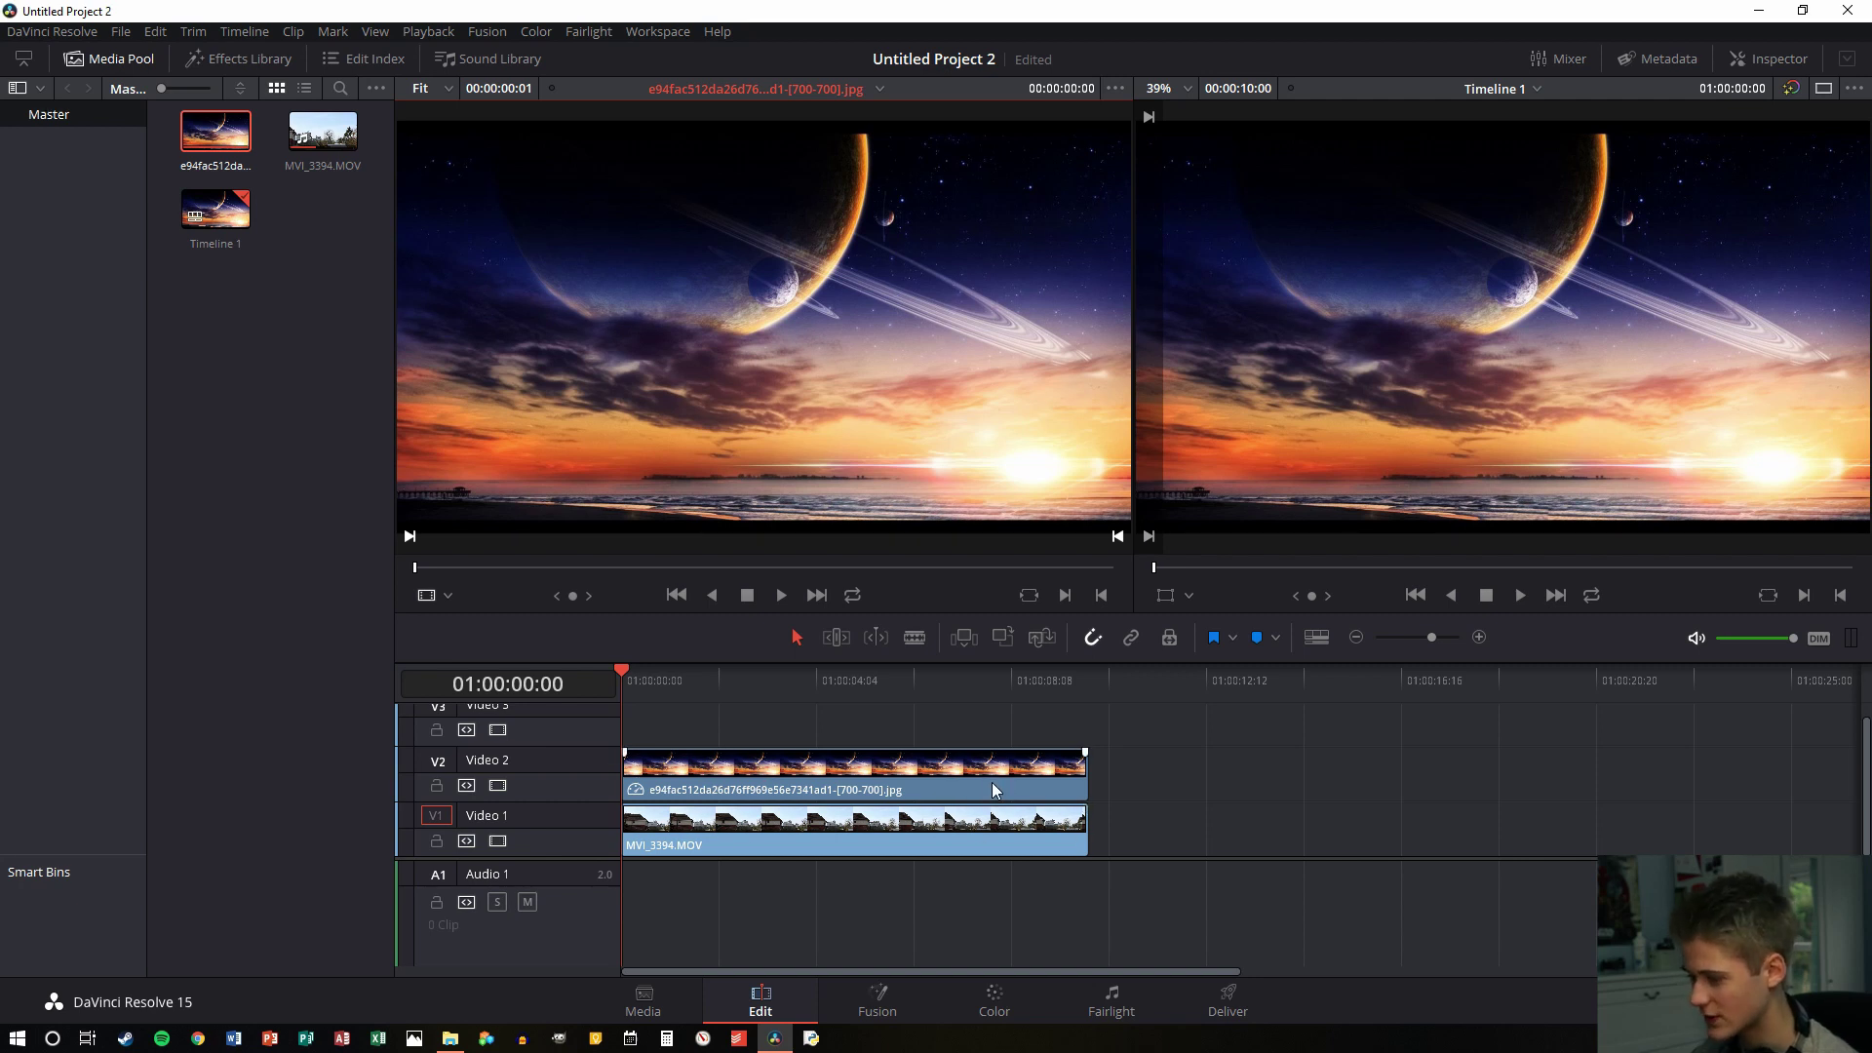
Select the sky image and house clips on the timeline and make them a New Fusion Clip
left_click(1125, 832)
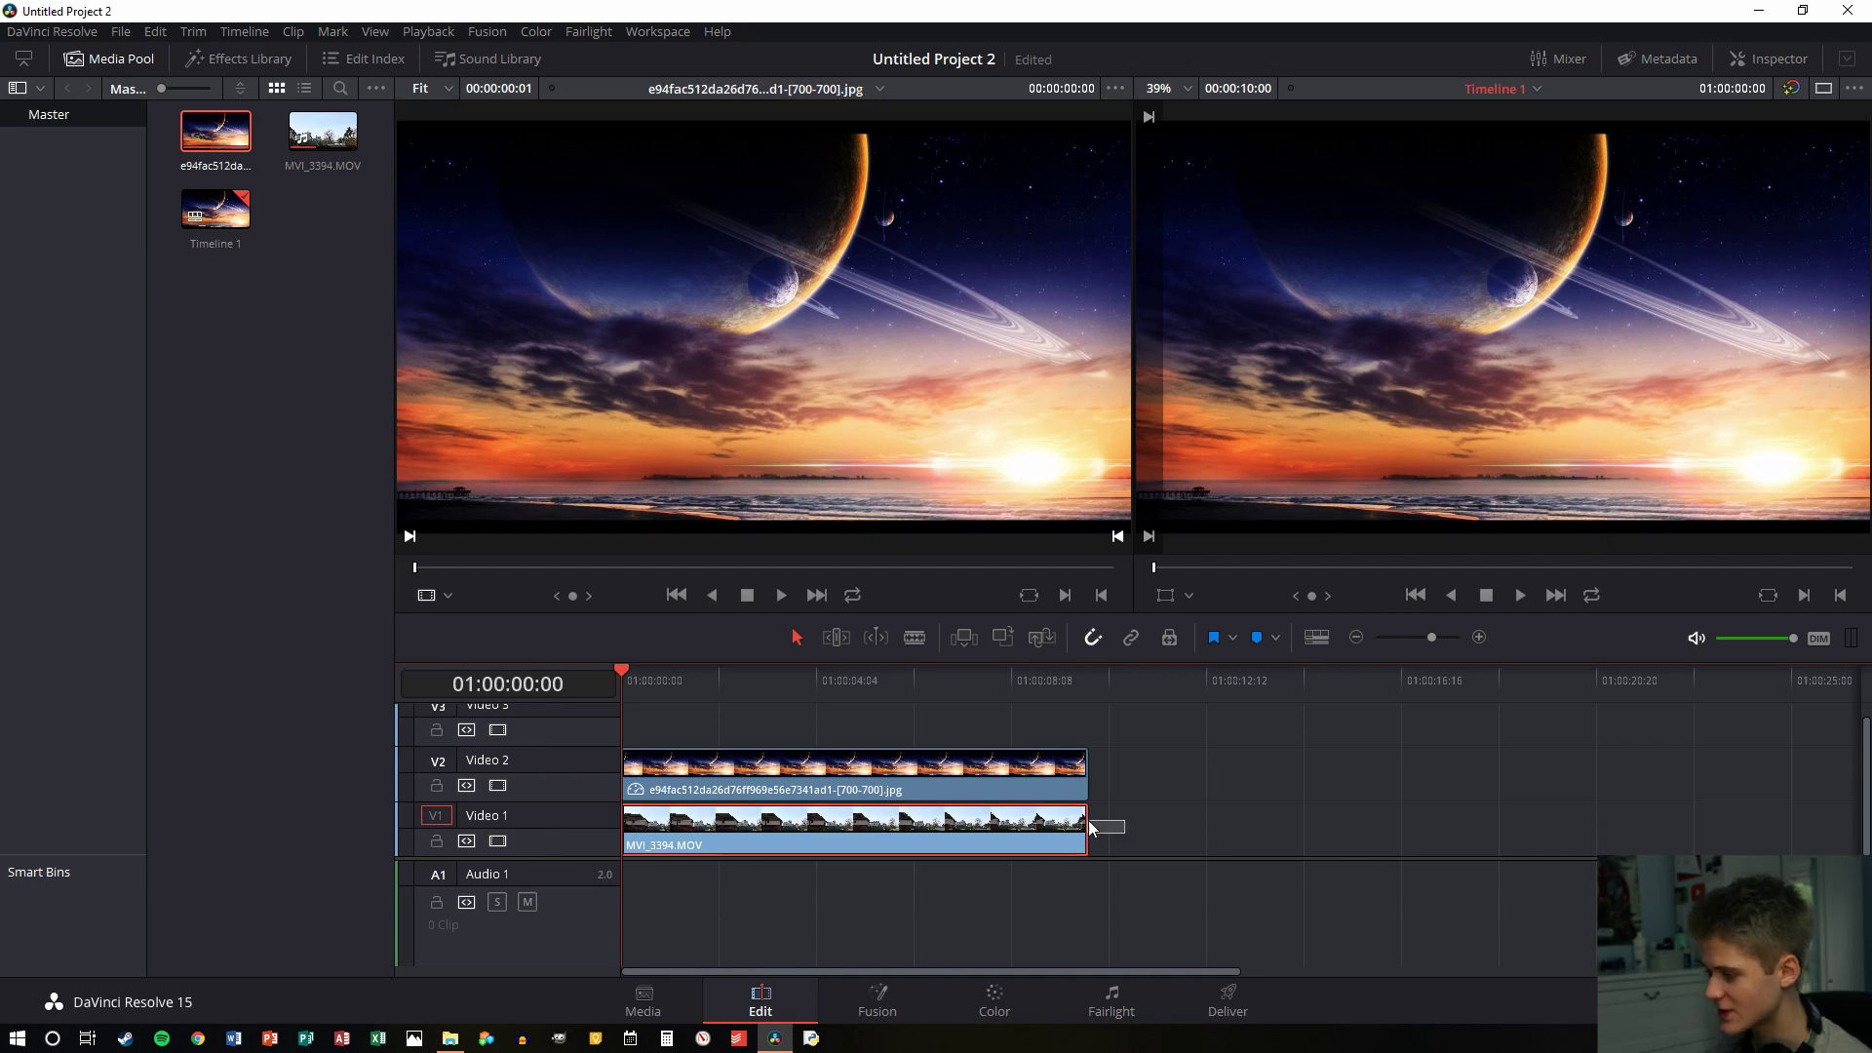
left_click_drag(1114, 829, 726, 795)
right_click(722, 798)
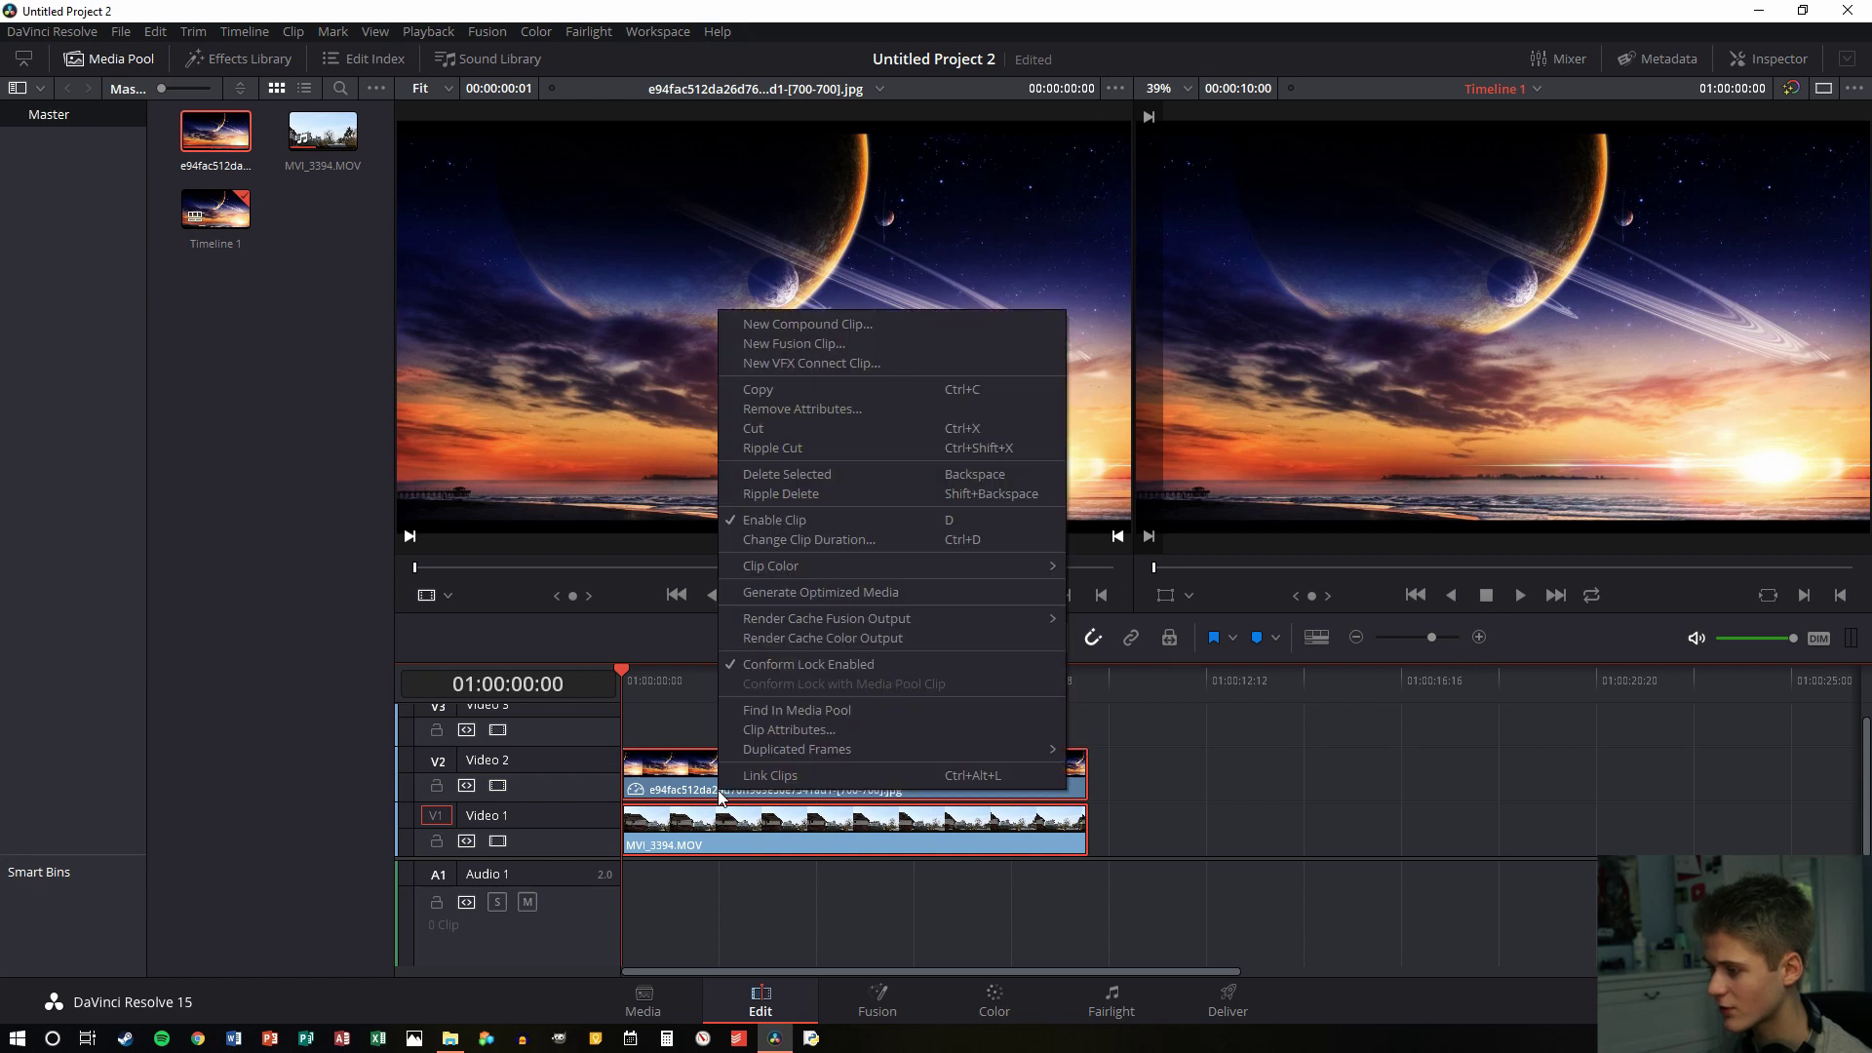
left_click(784, 343)
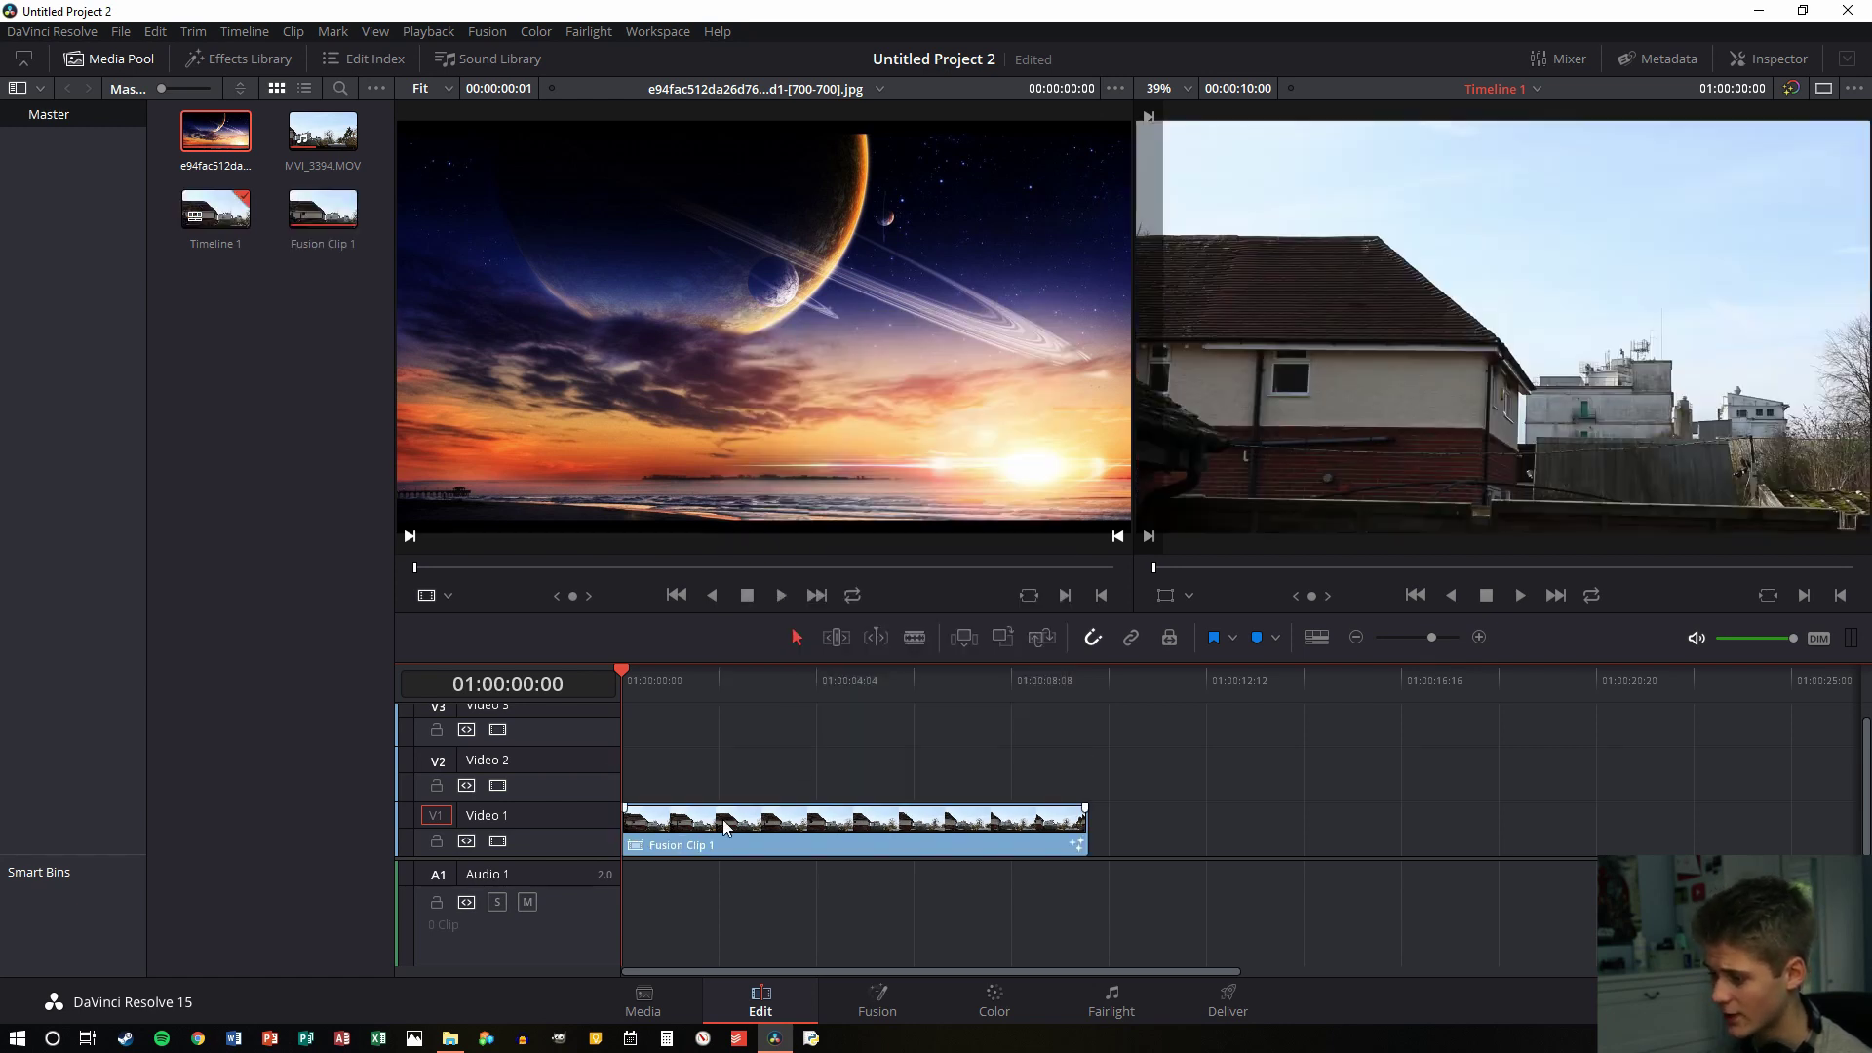
On the Fusion page, arrange MediaIn1 above Merge1 and MediaIn2 below it
left_click(882, 1004)
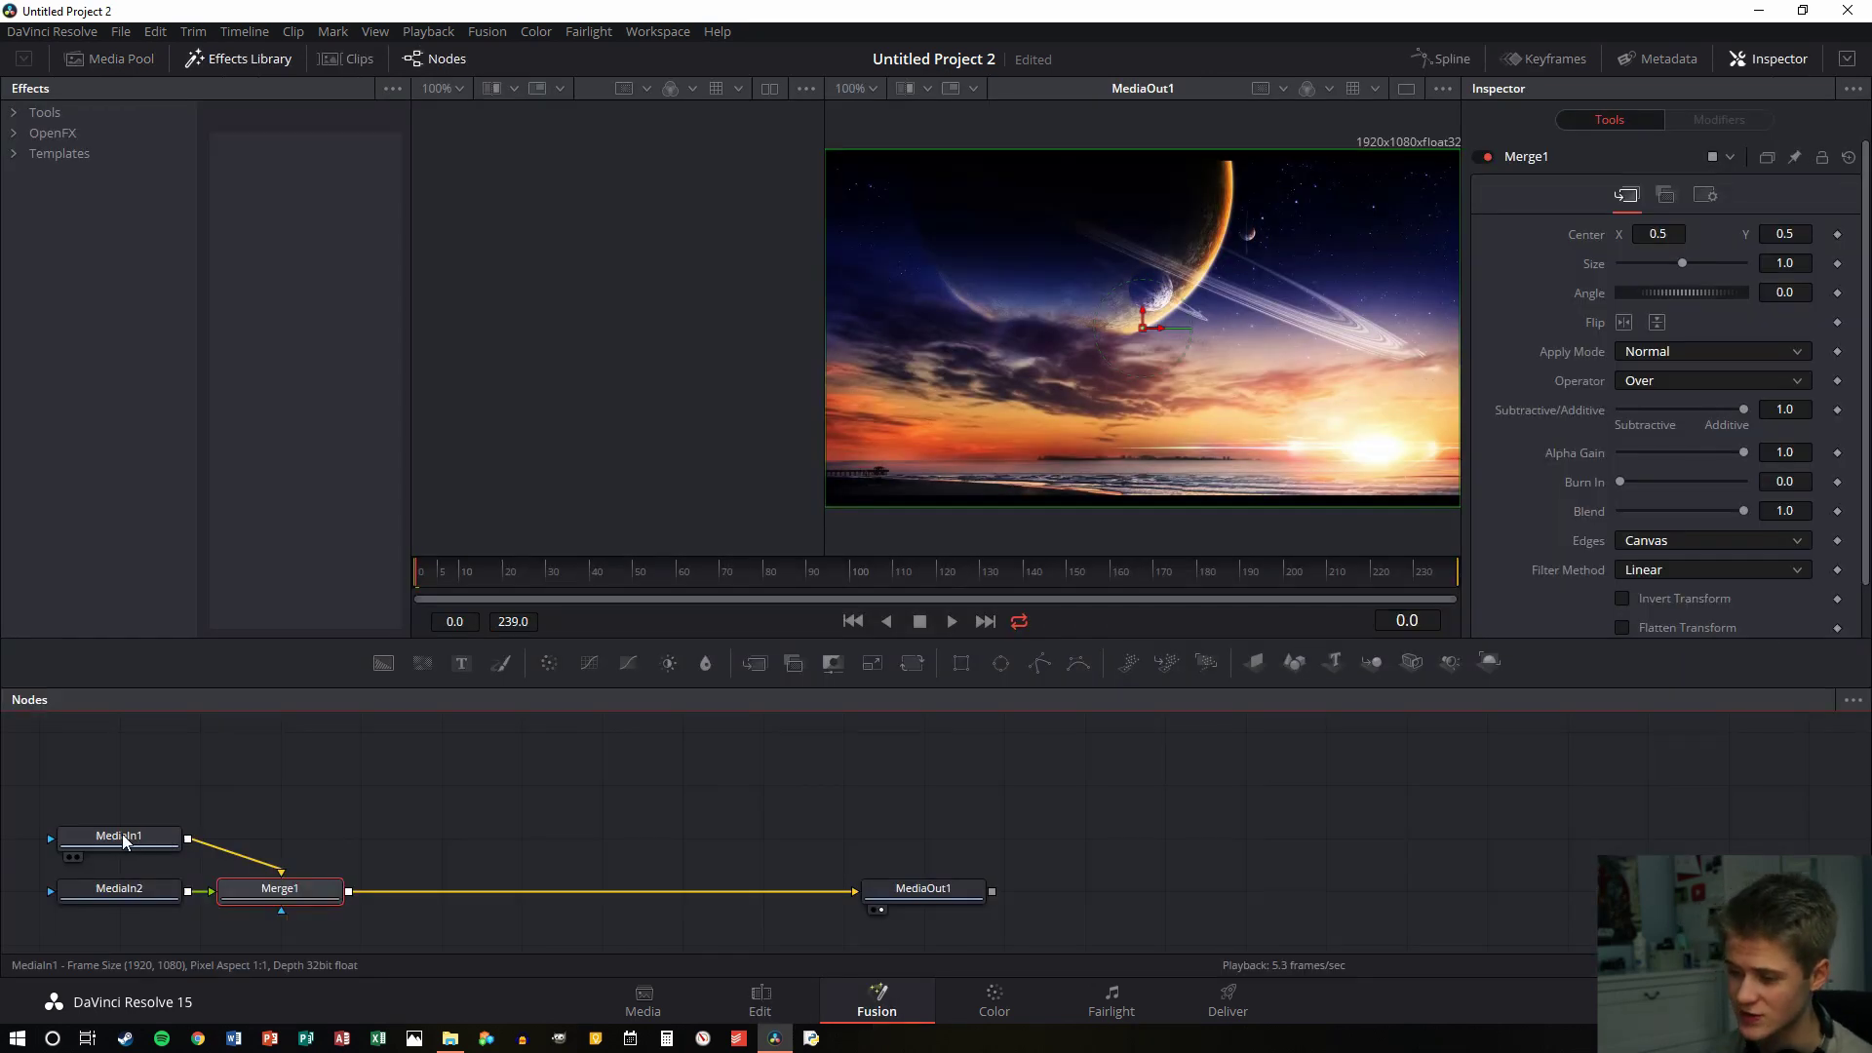
mouse_move(123, 841)
left_mouse_down()
mouse_move(126, 826)
mouse_move(123, 841)
left_mouse_up()
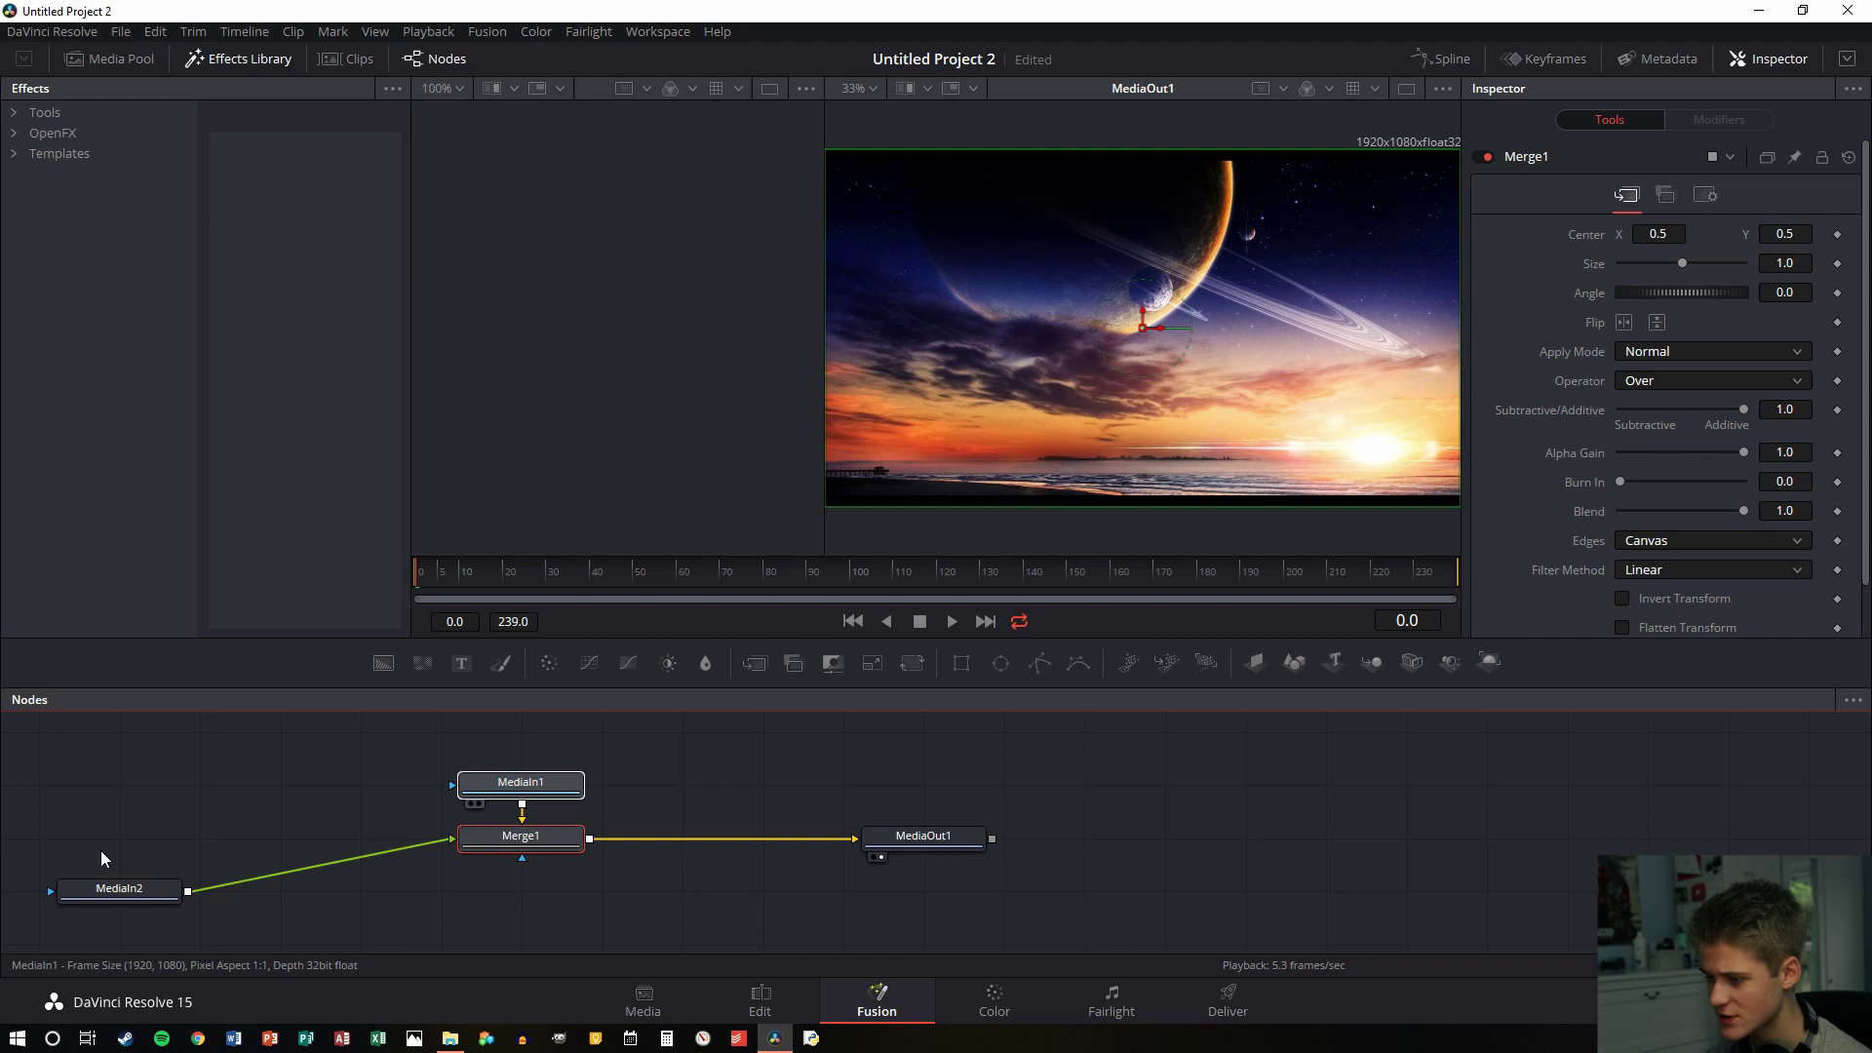
left_click_drag(109, 888, 519, 889)
Preview MediaIn1 and then MediaIn2 in the left viewer, then select MediaOut1
left_click(509, 785)
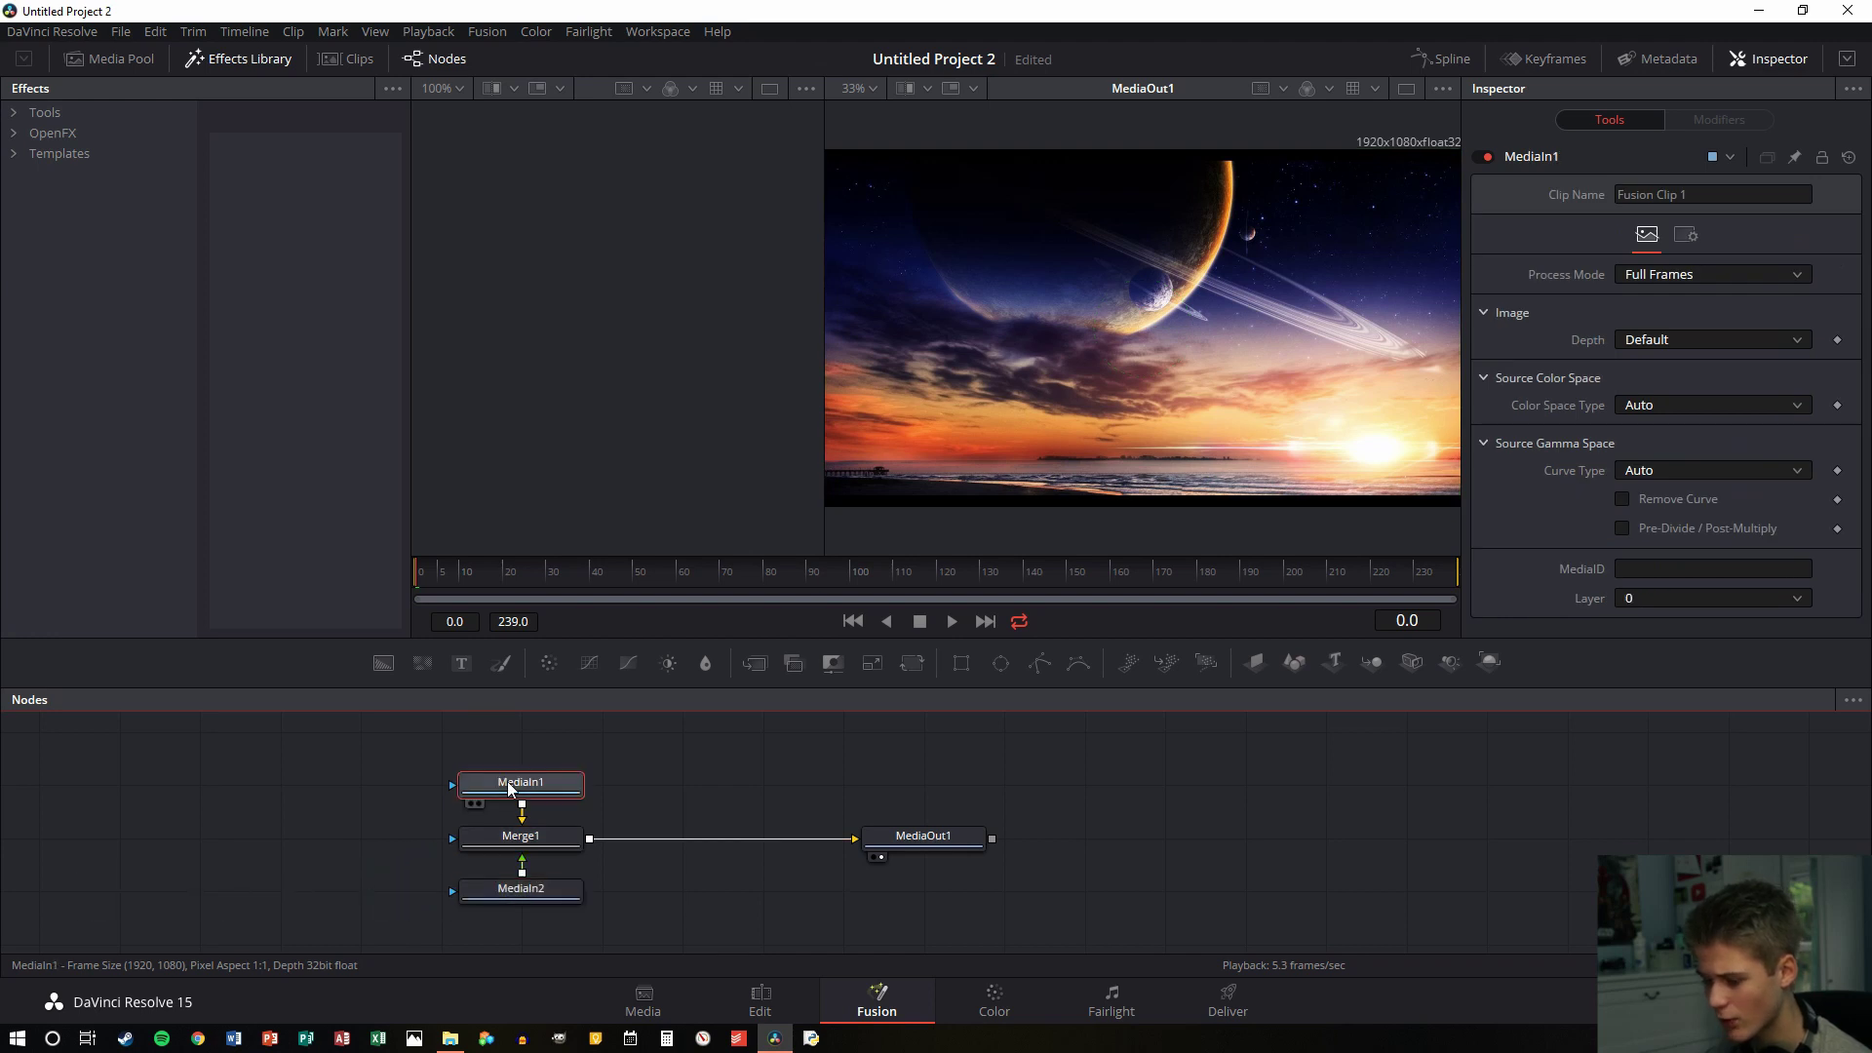
left_click_drag(509, 785, 576, 425)
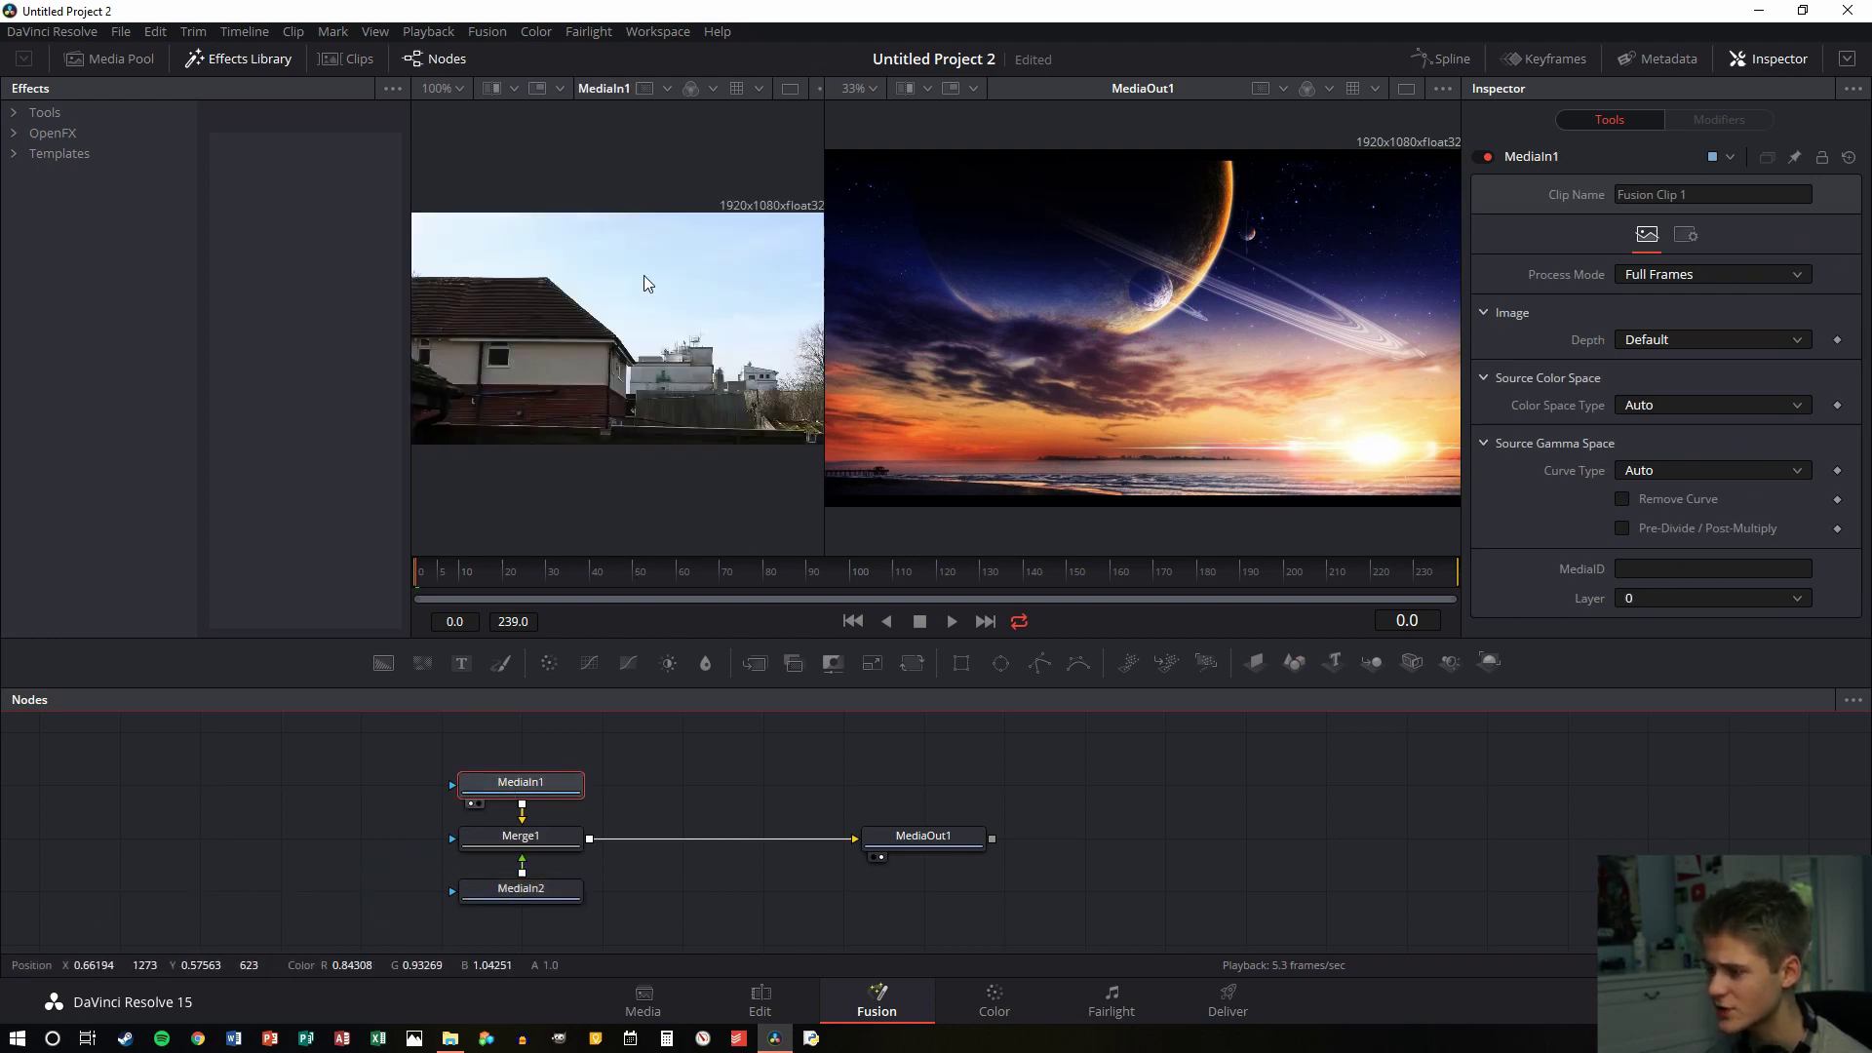
left_click(556, 894)
left_click_drag(552, 895, 672, 414)
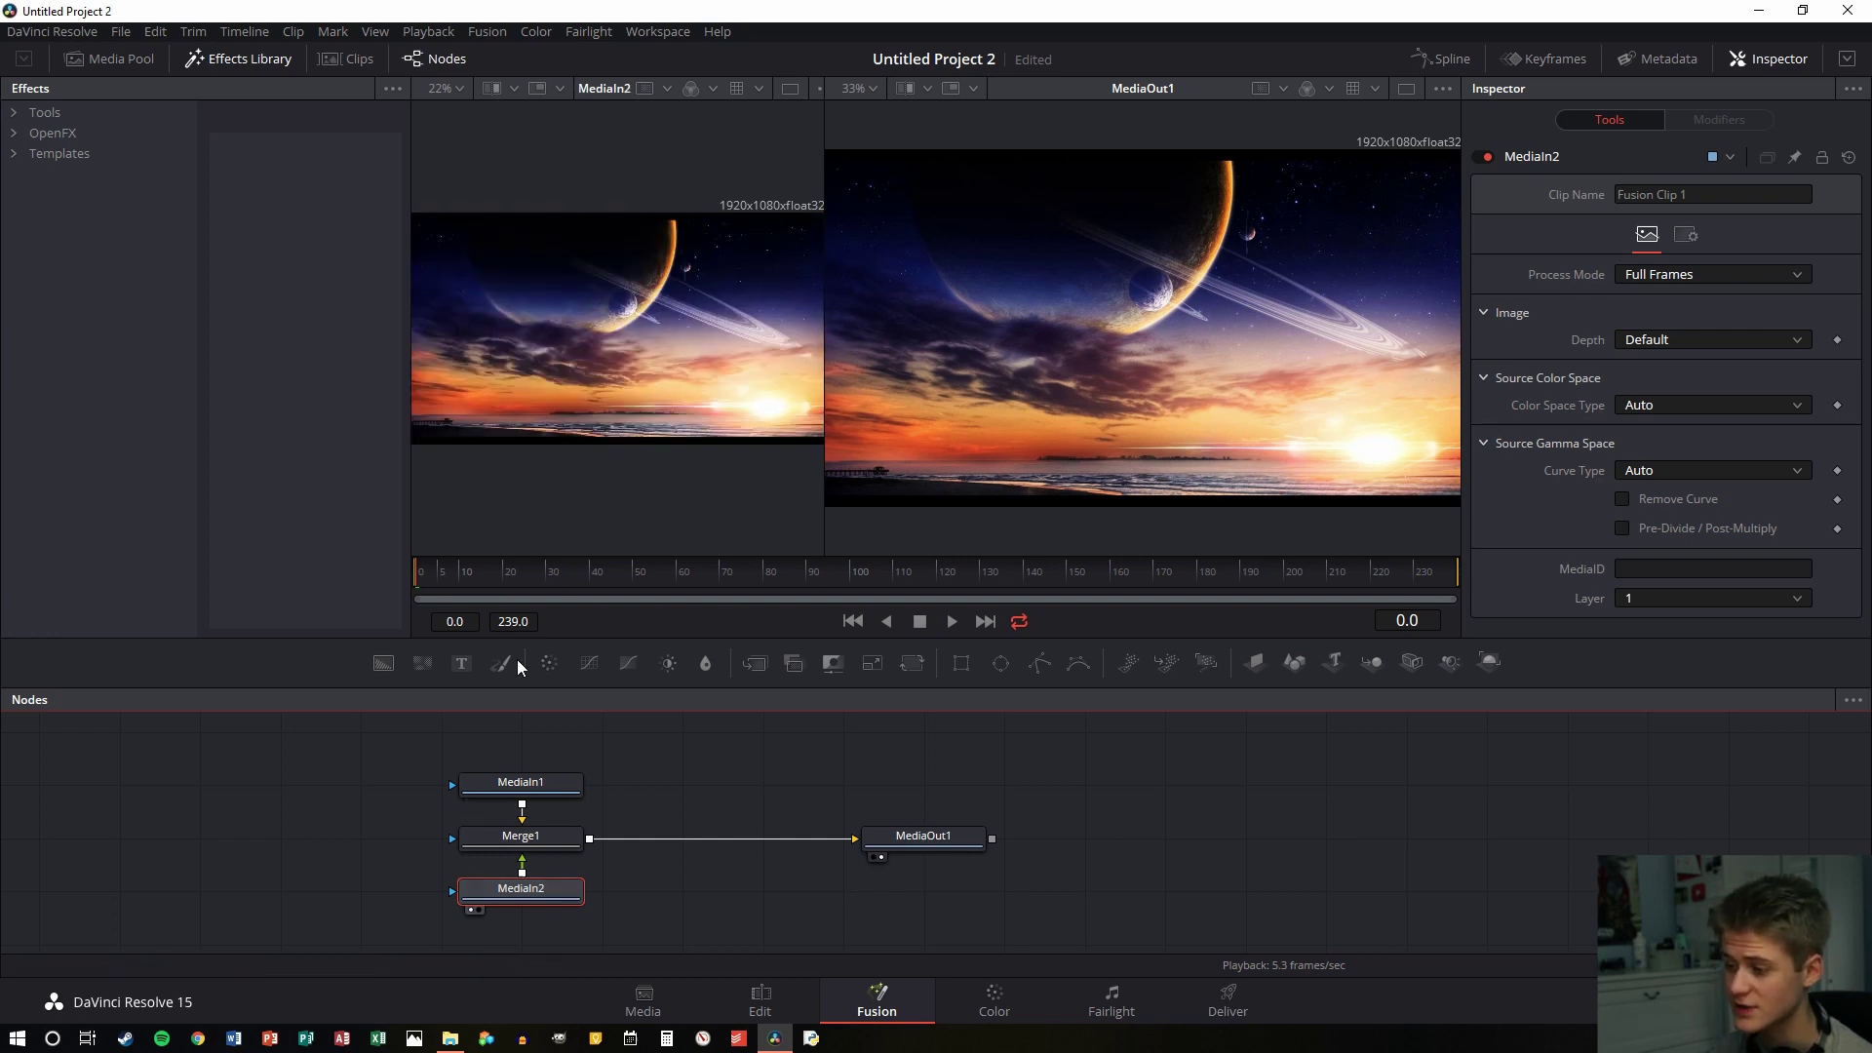
left_click(923, 837)
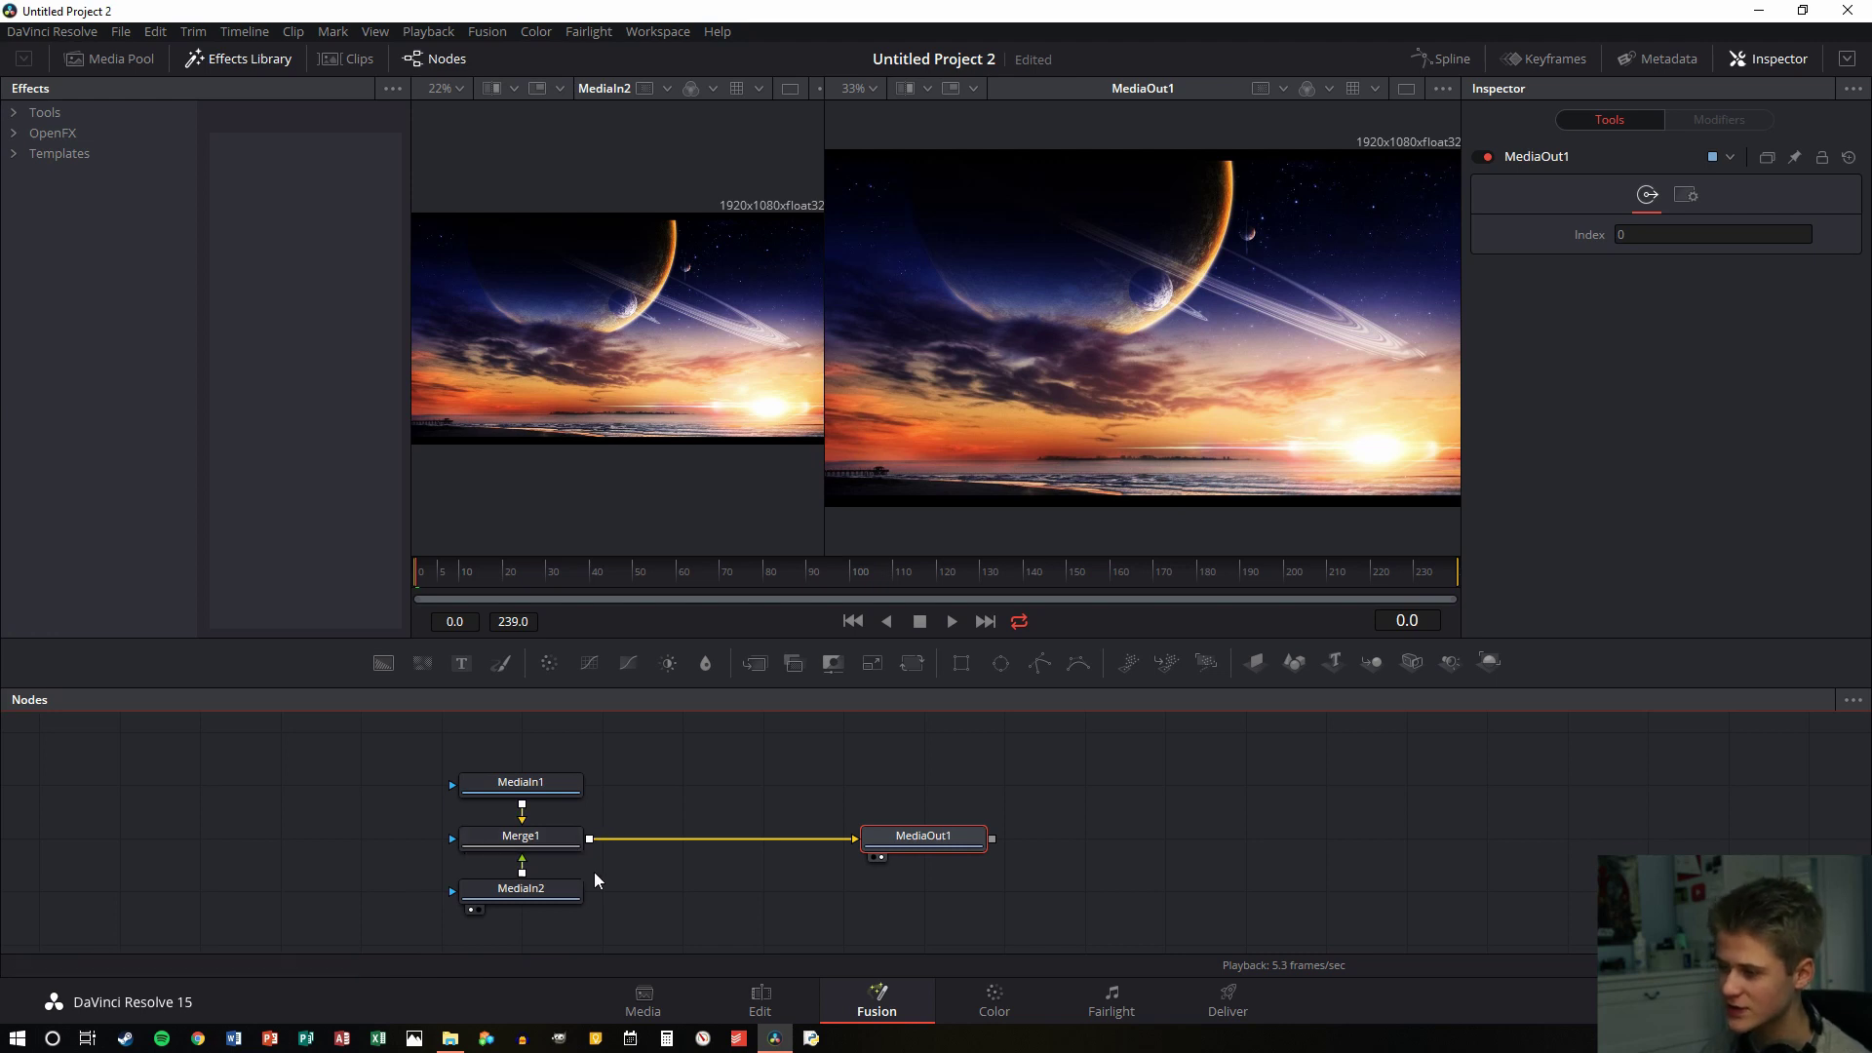
Move MediaIn1 further above Merge1 in the node graph
left_click(542, 786)
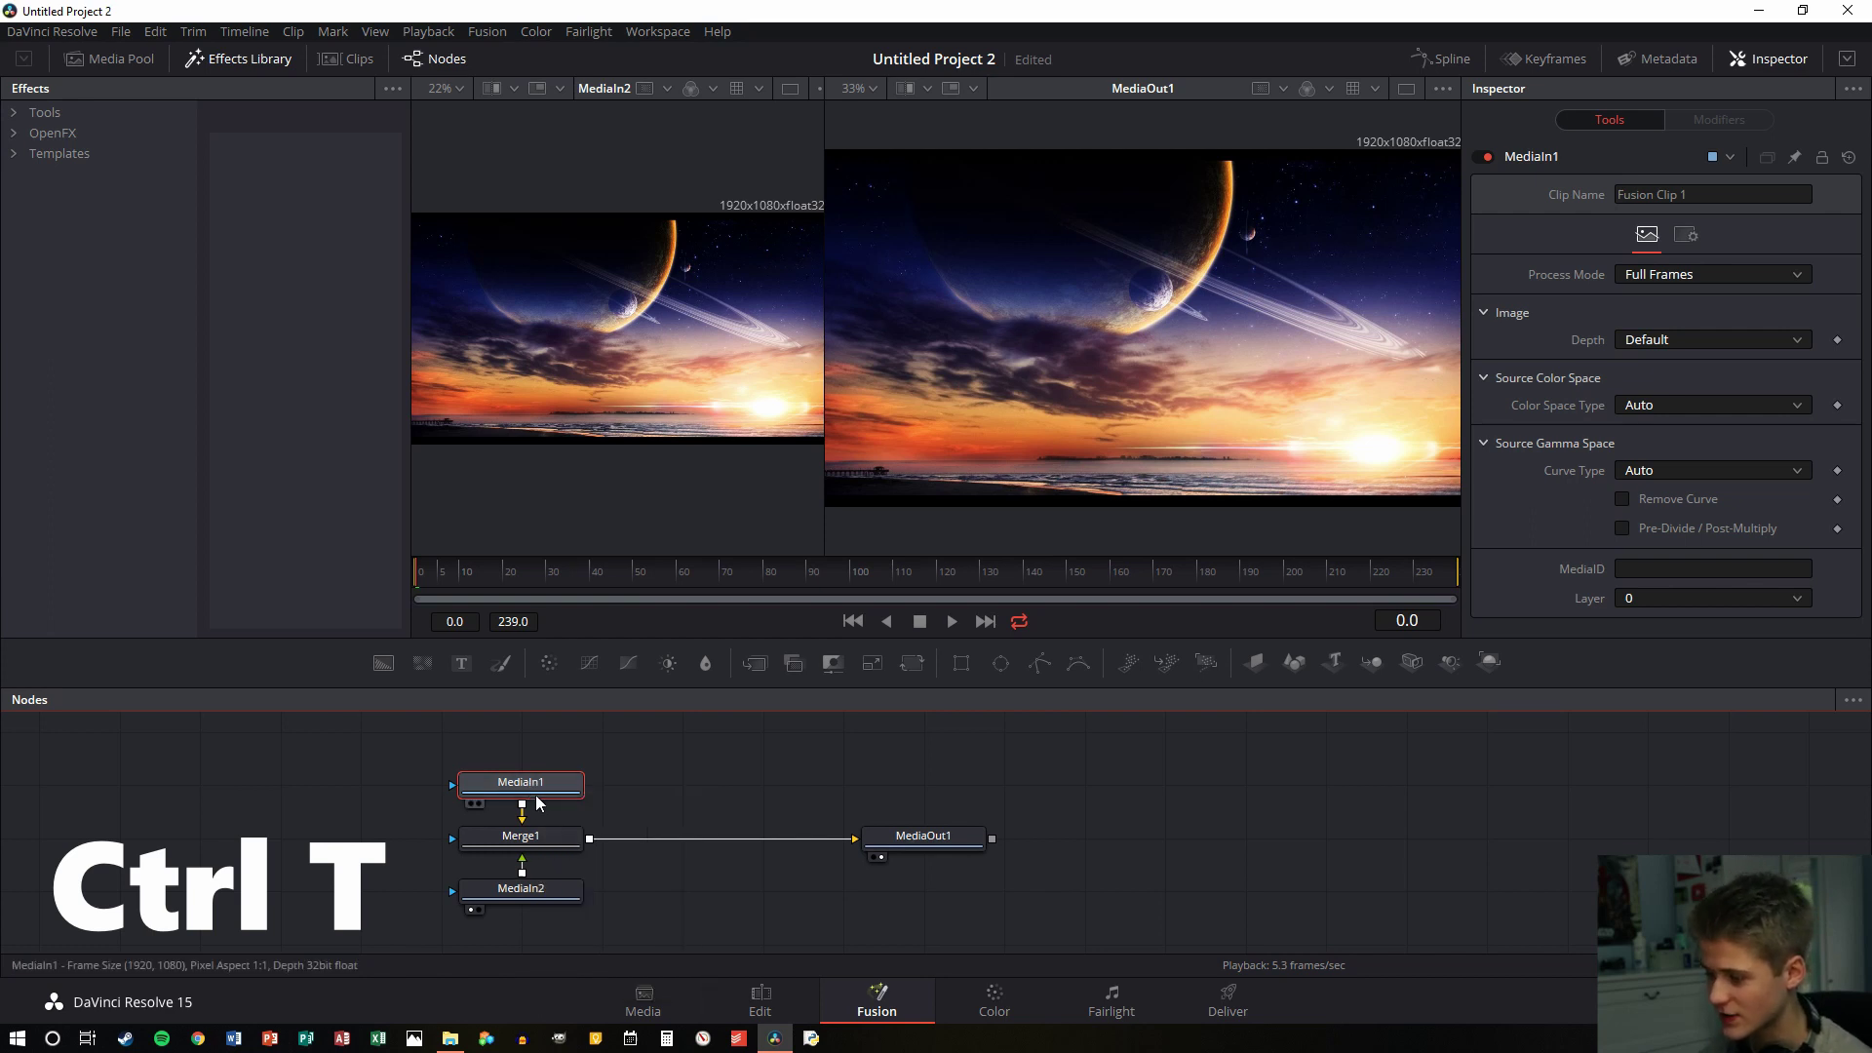
left_click_drag(537, 797, 535, 759)
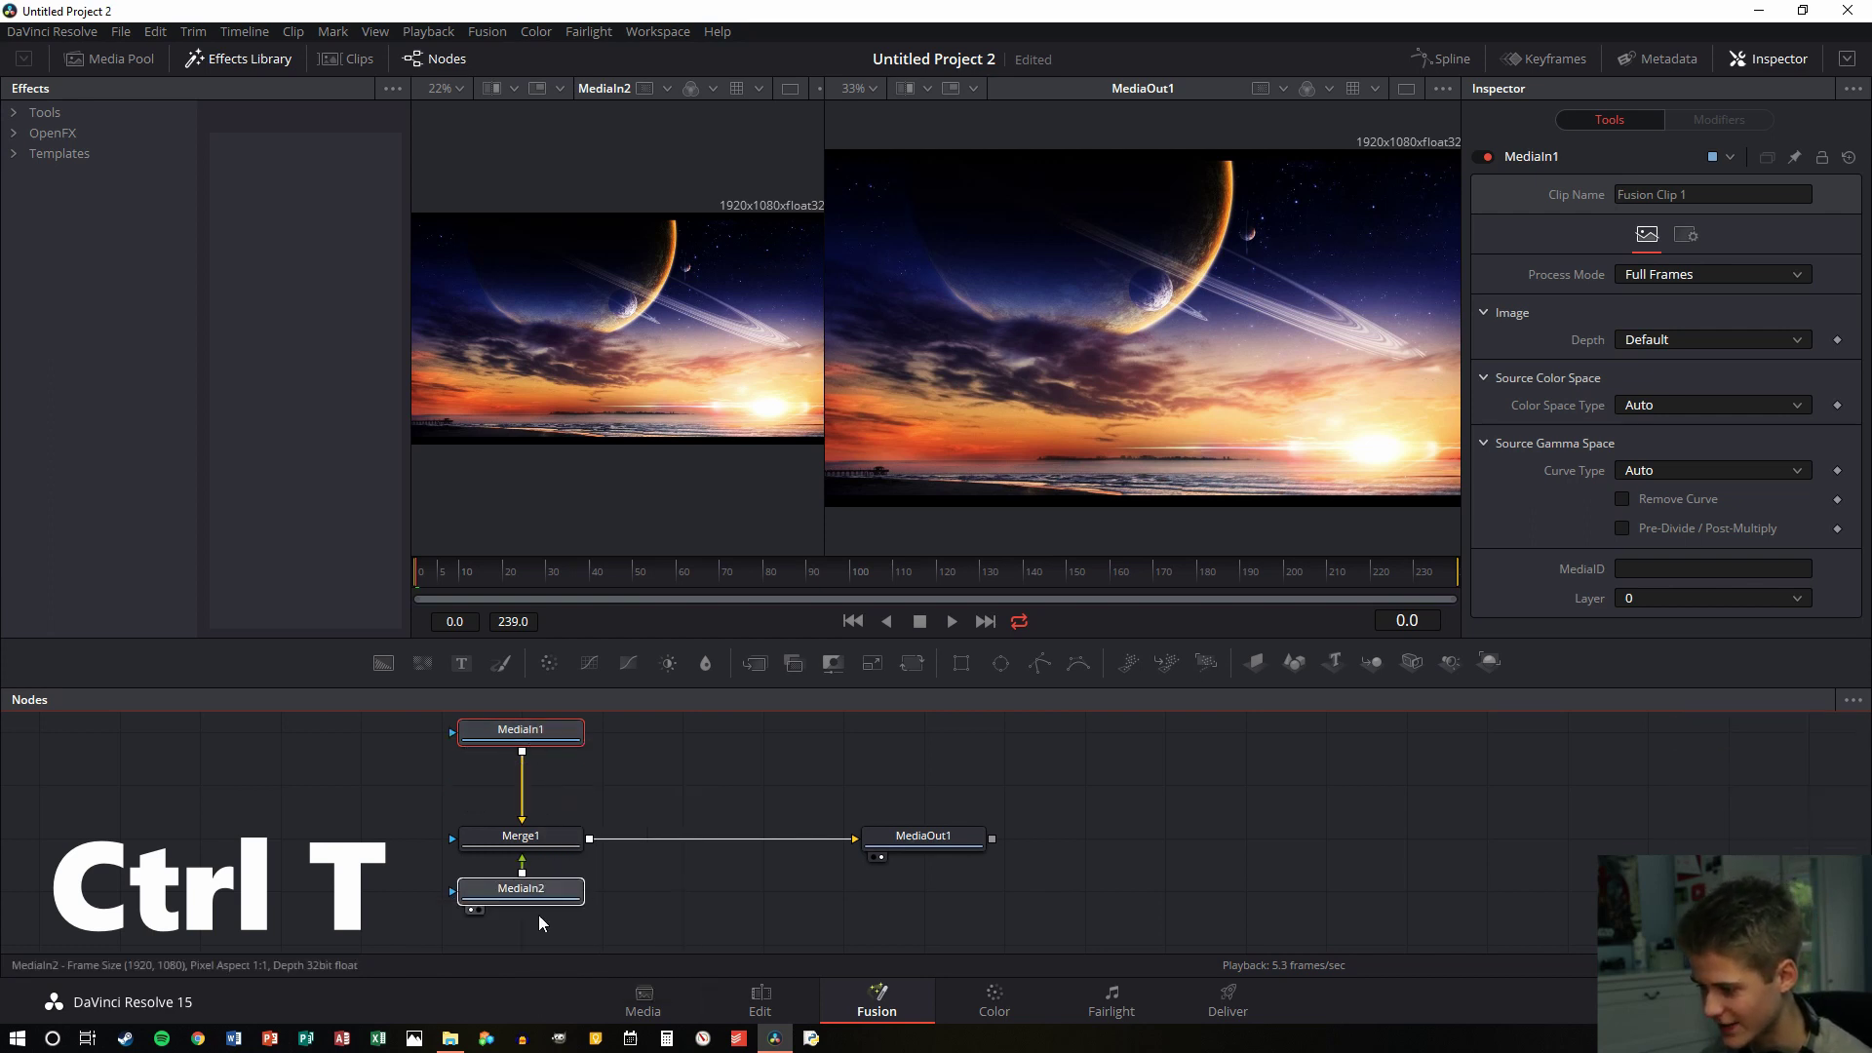
scroll(655, 770, "up", 1)
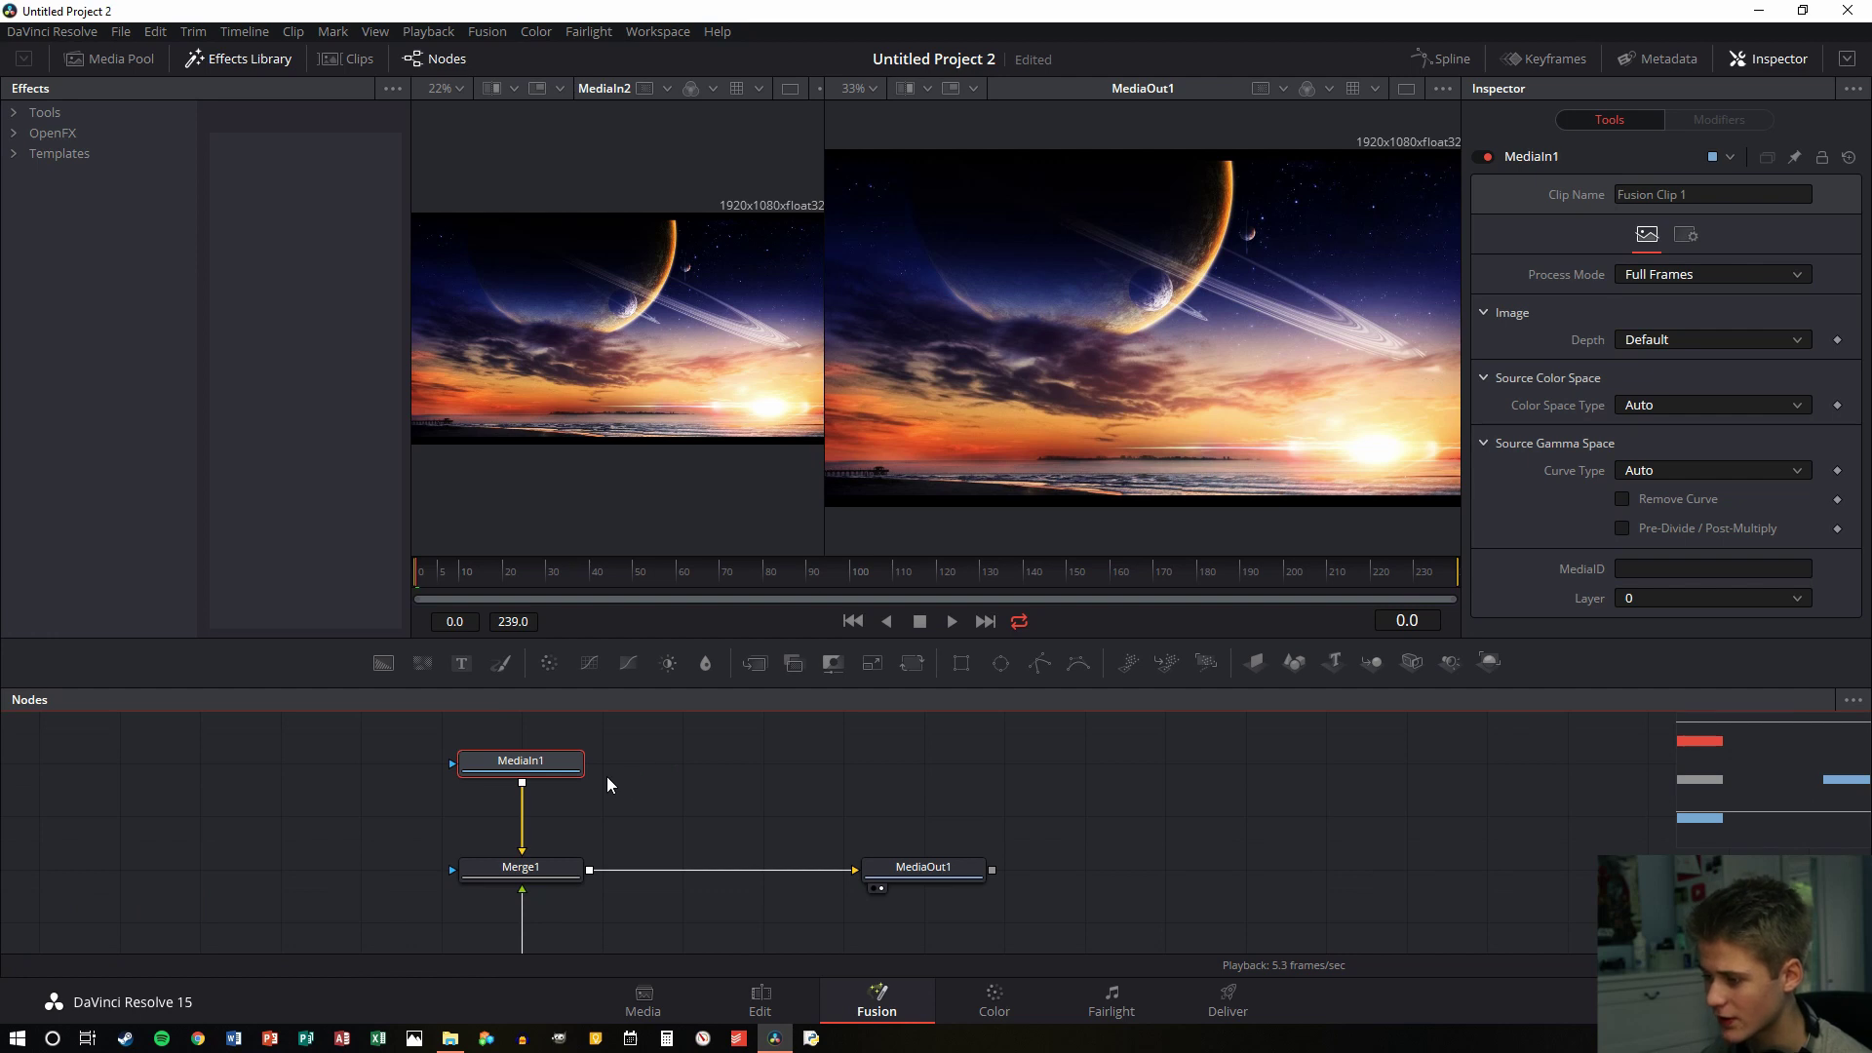
scroll(607, 776, "down", 2)
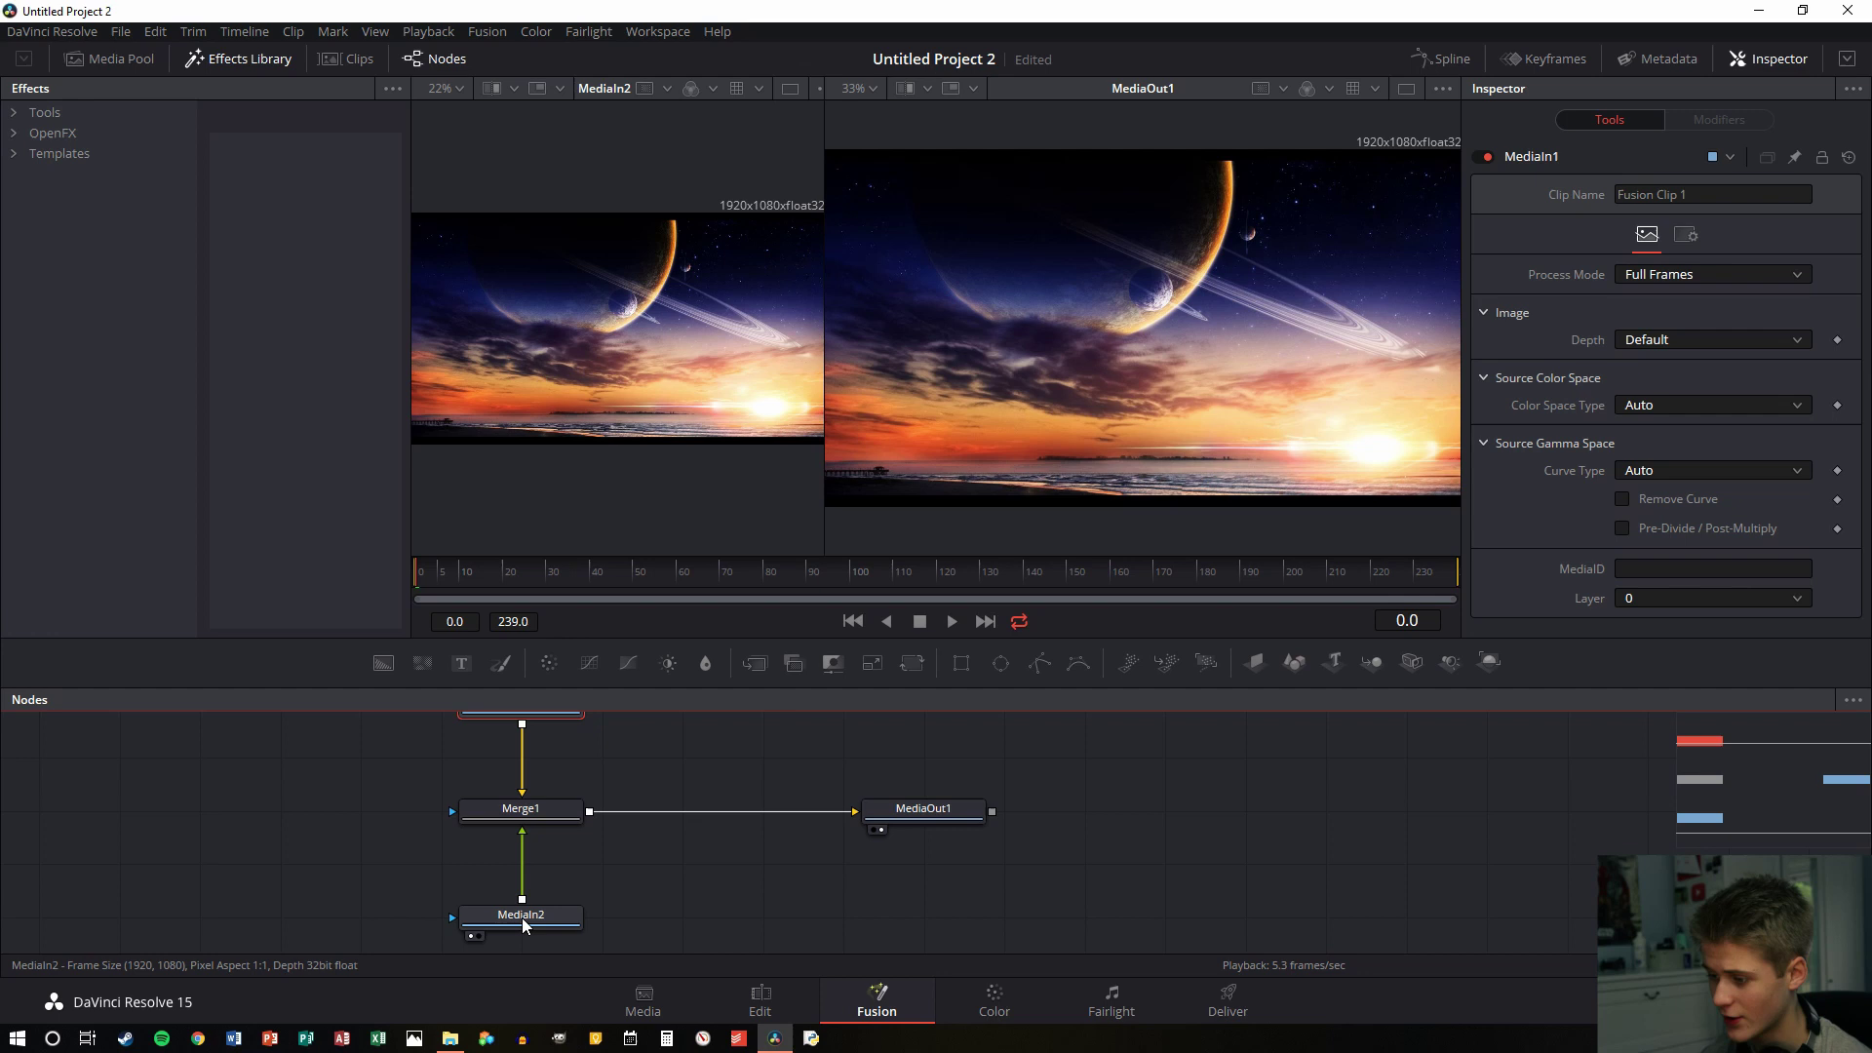
Disconnect Merge1's inputs and wire MediaIn1 into its foreground so the house shows in the output
mouse_move(524, 925)
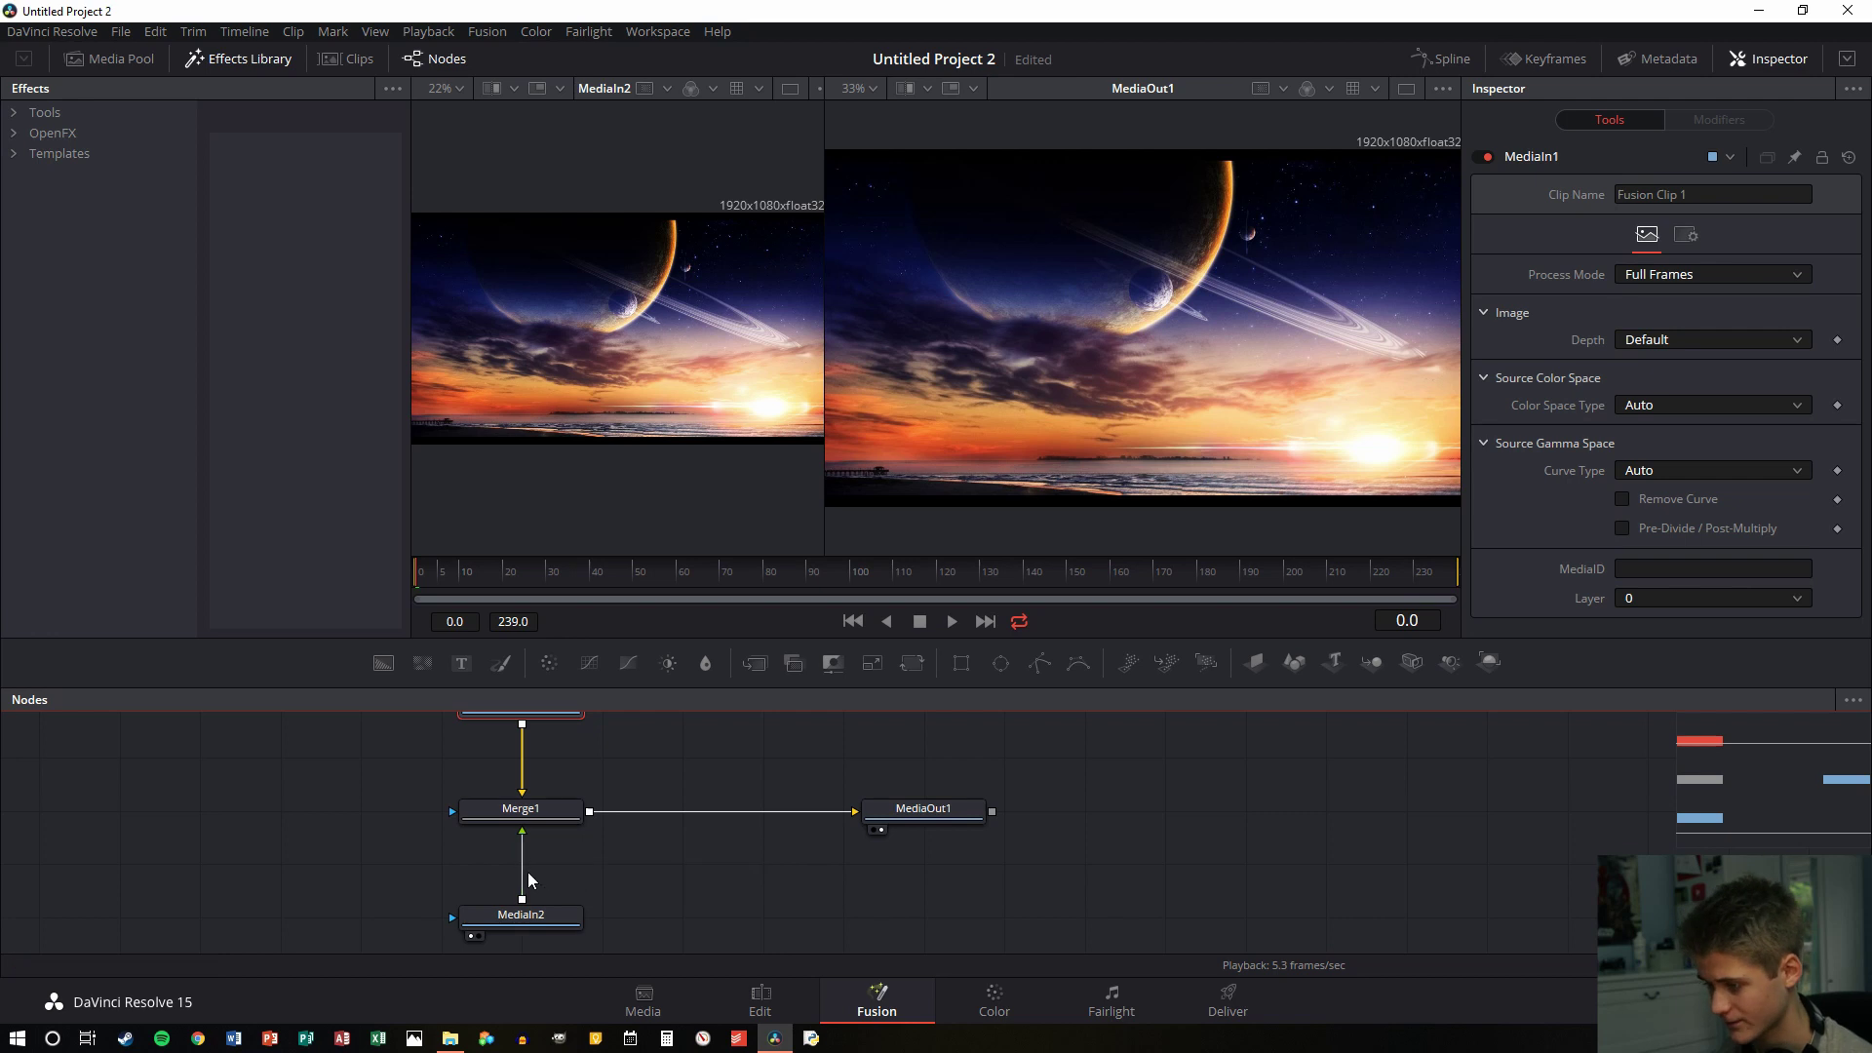
left_click_drag(523, 875, 452, 813)
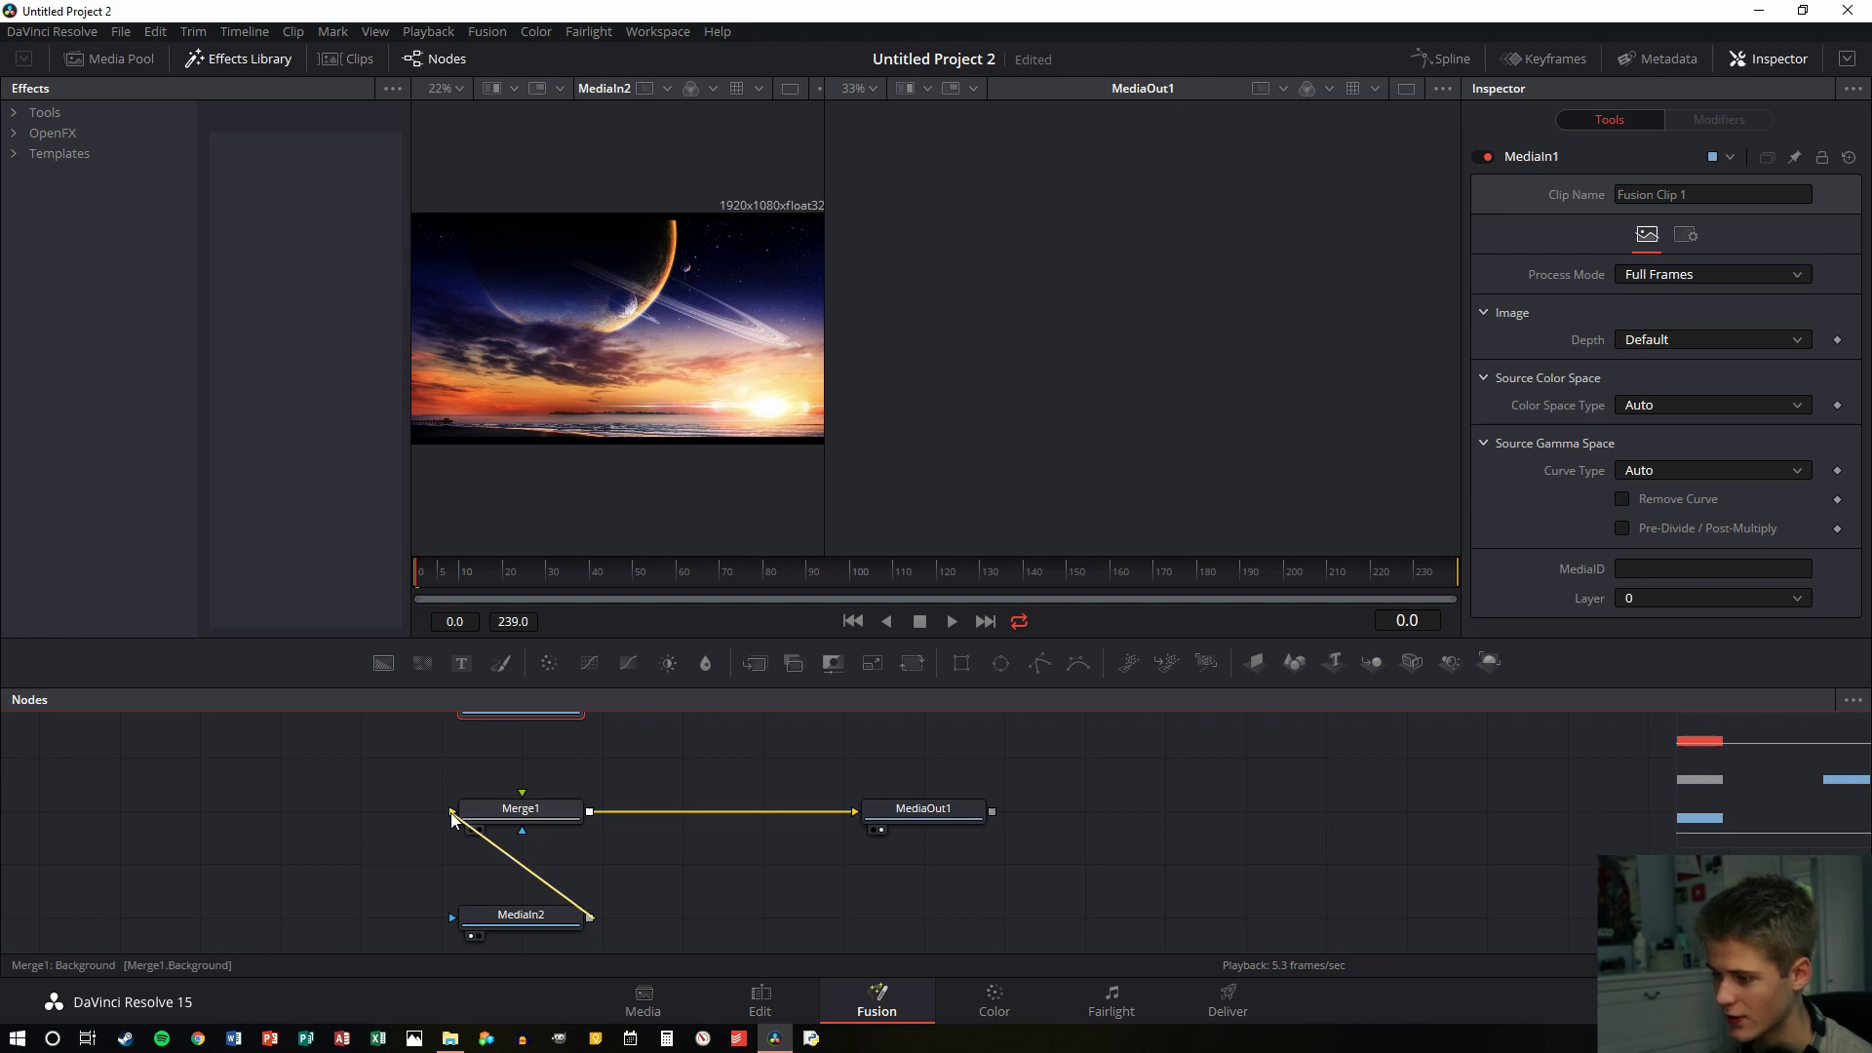
scroll(554, 787, "up", 2)
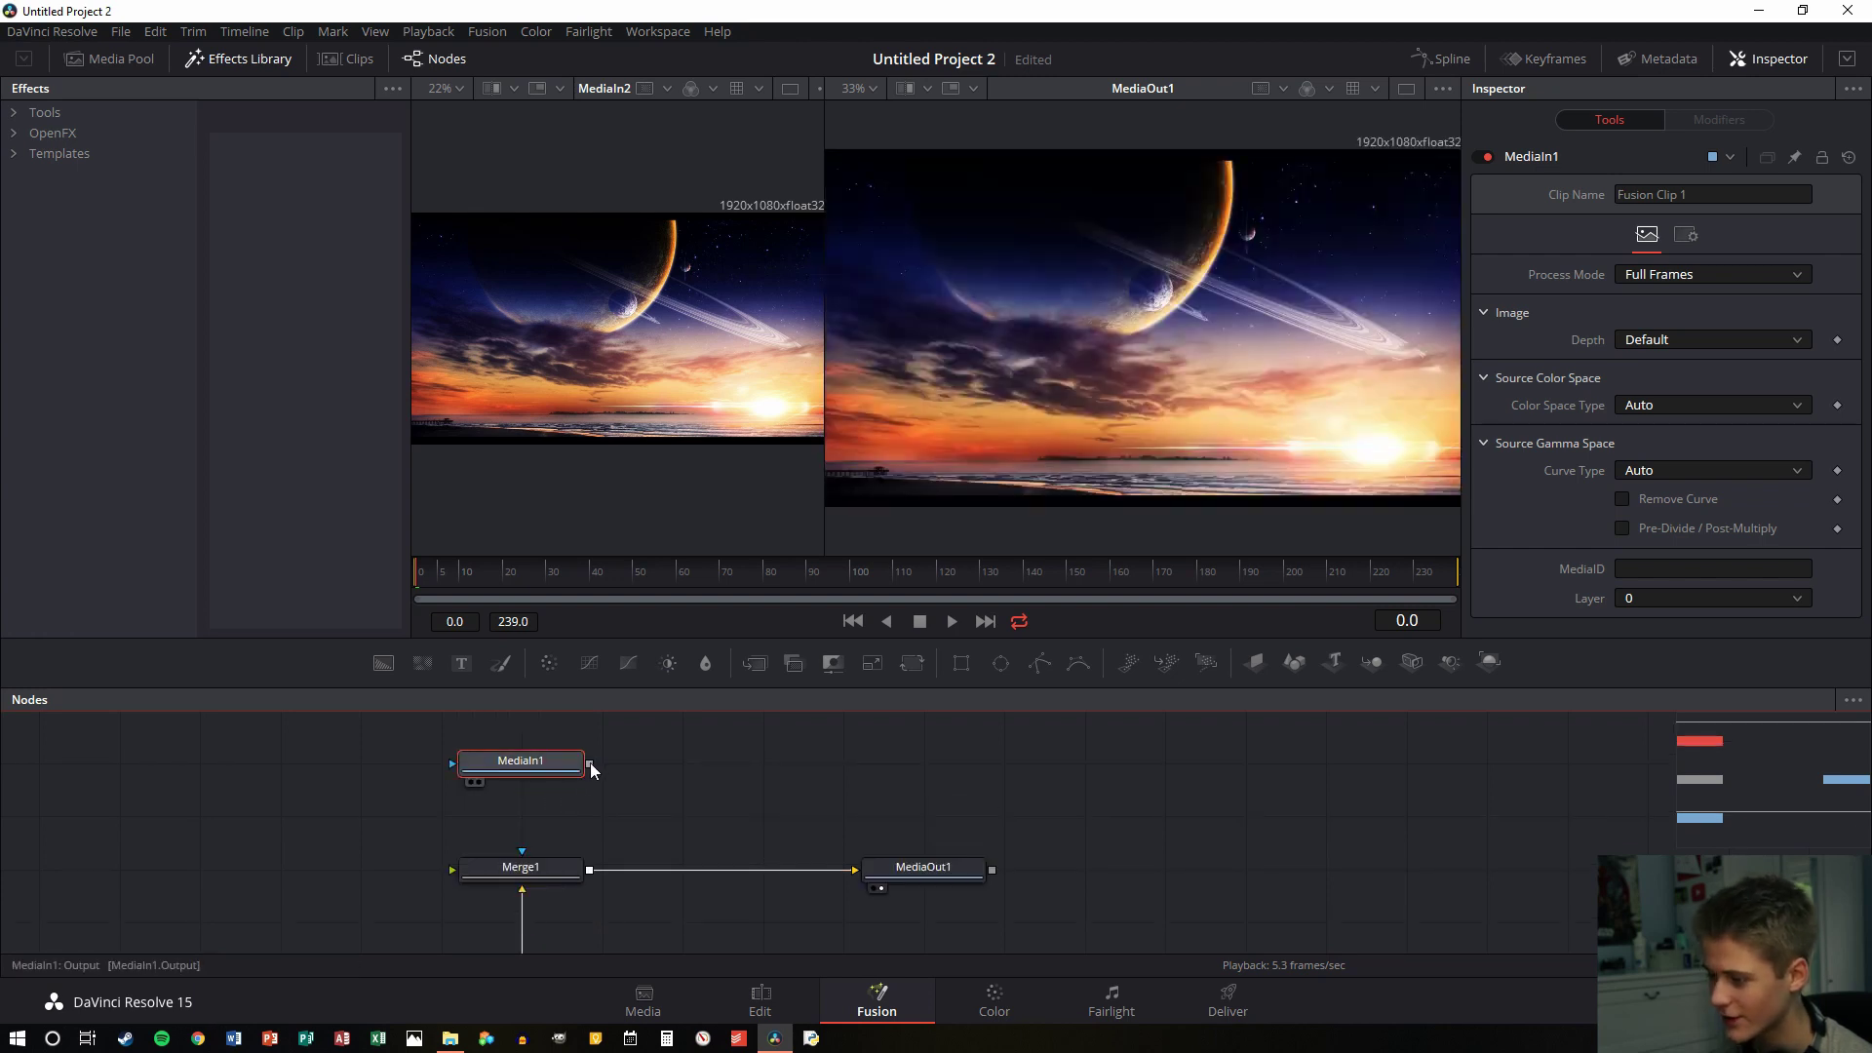
left_click_drag(589, 765, 451, 868)
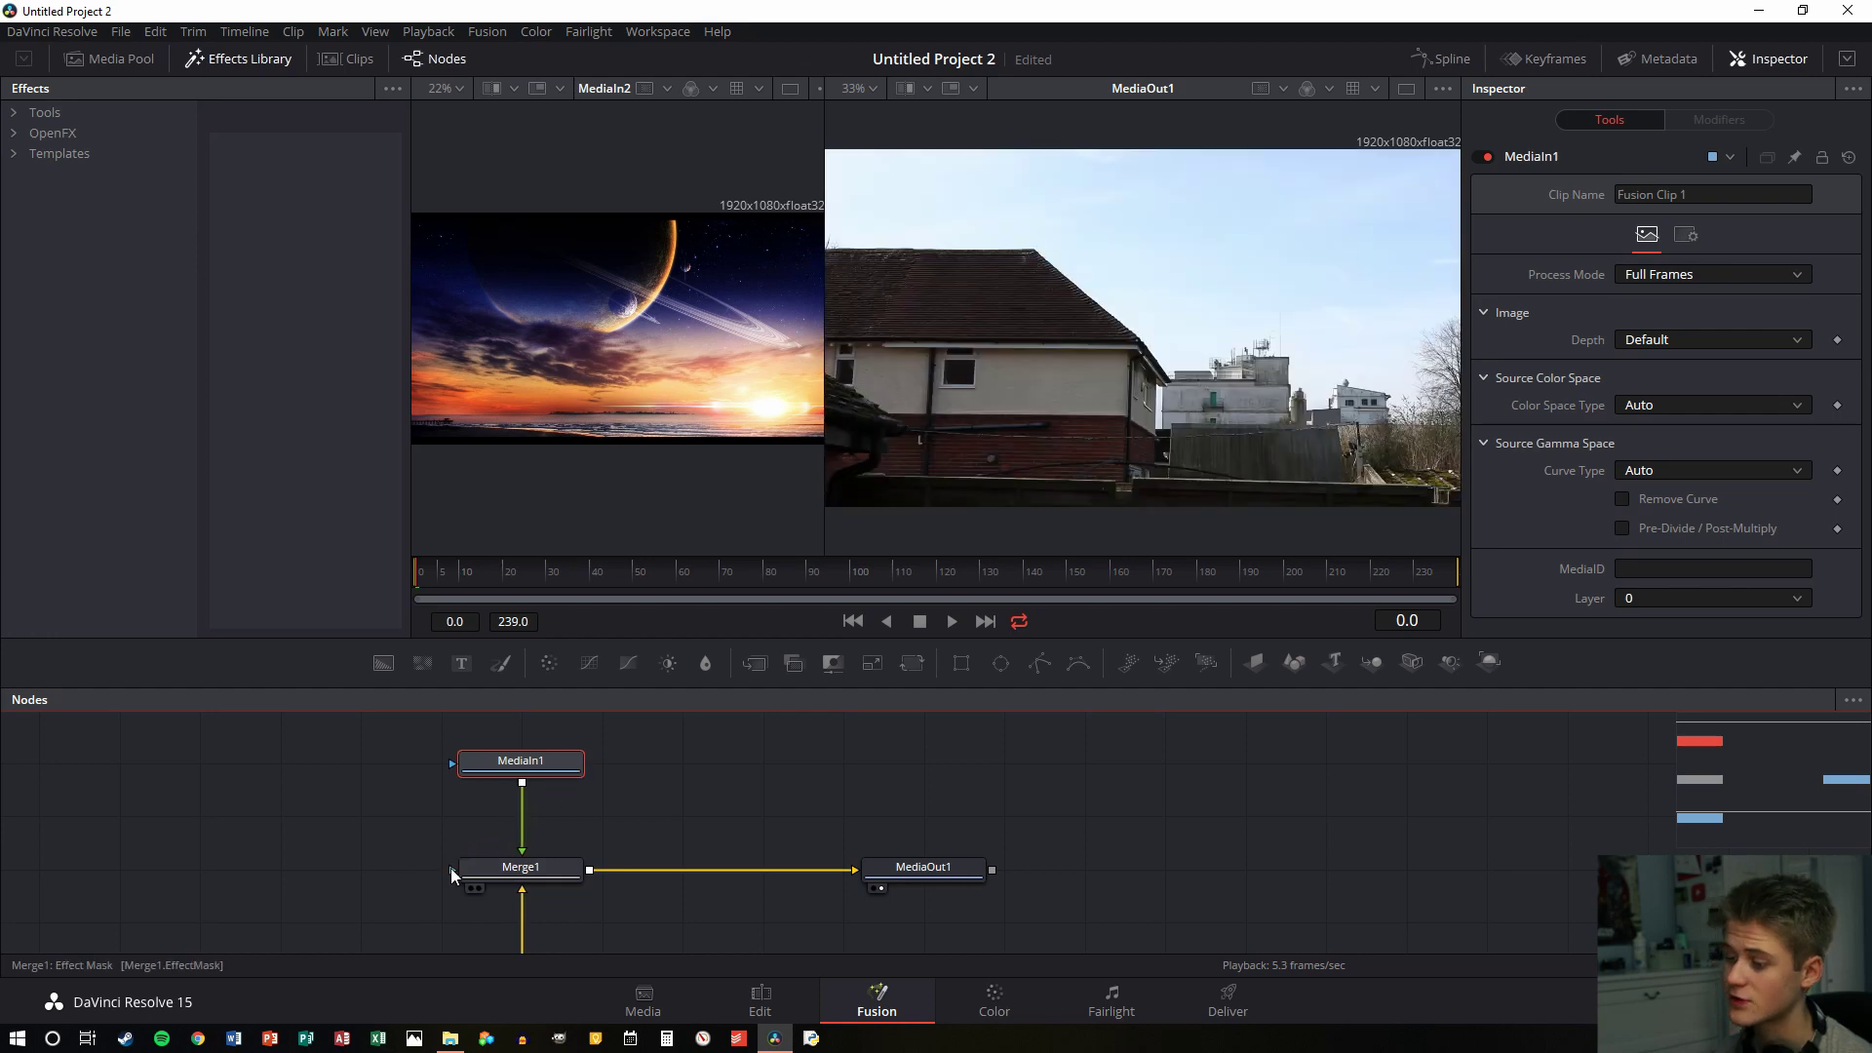
left_click(922, 867)
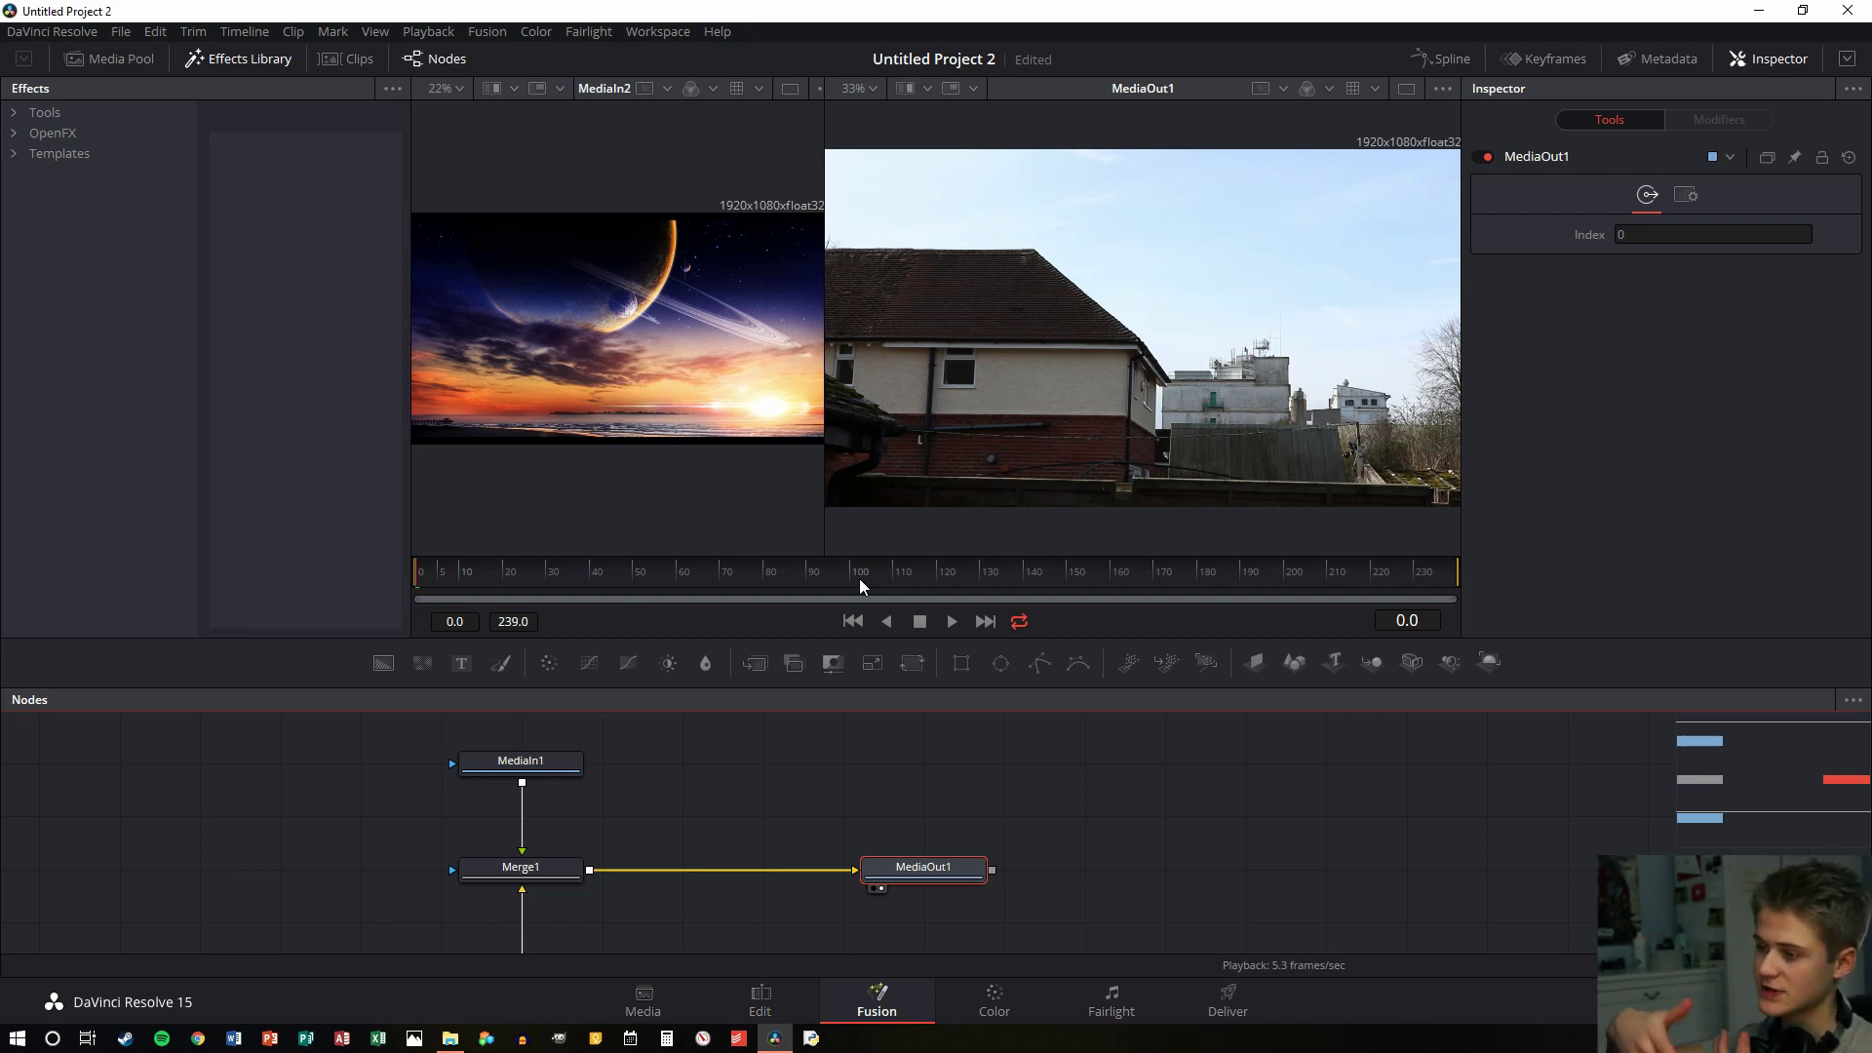
key("ctrl+z")
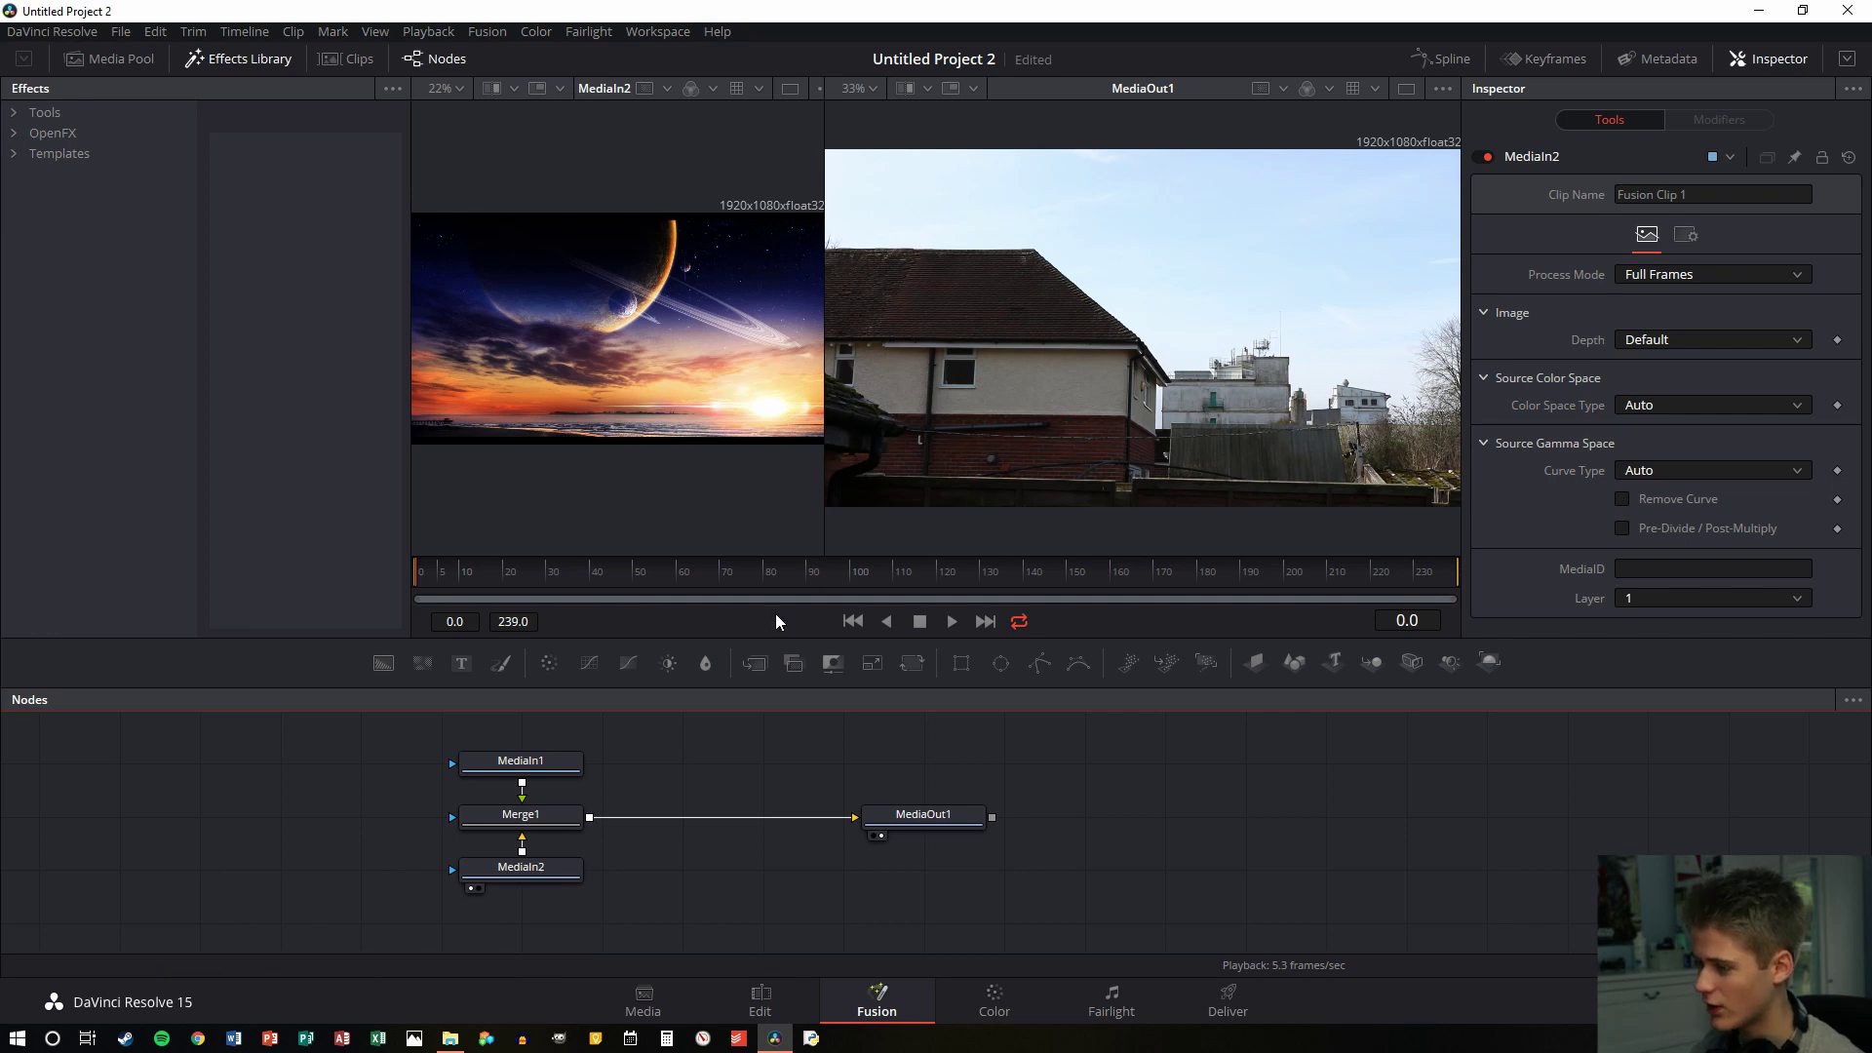
mouse_move(556, 868)
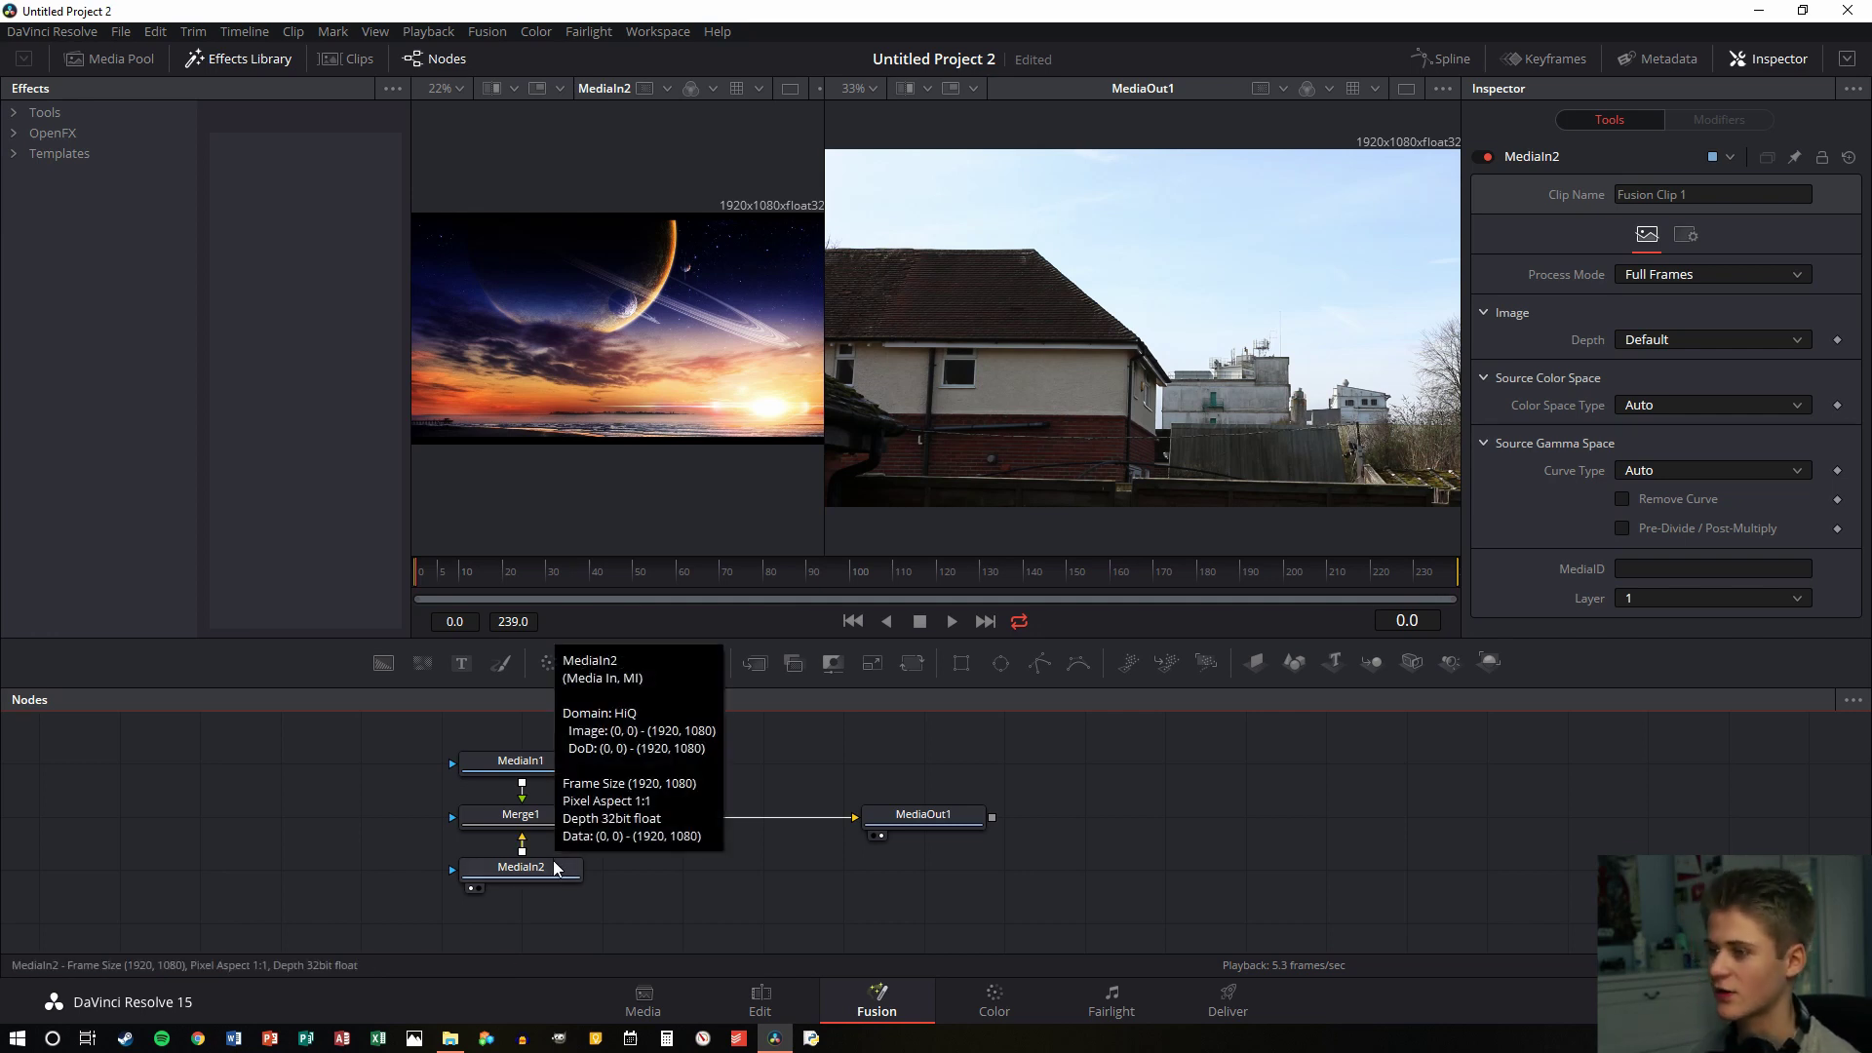
Insert a Luma Keyer from the Matte tools after MediaIn1
left_click(537, 767)
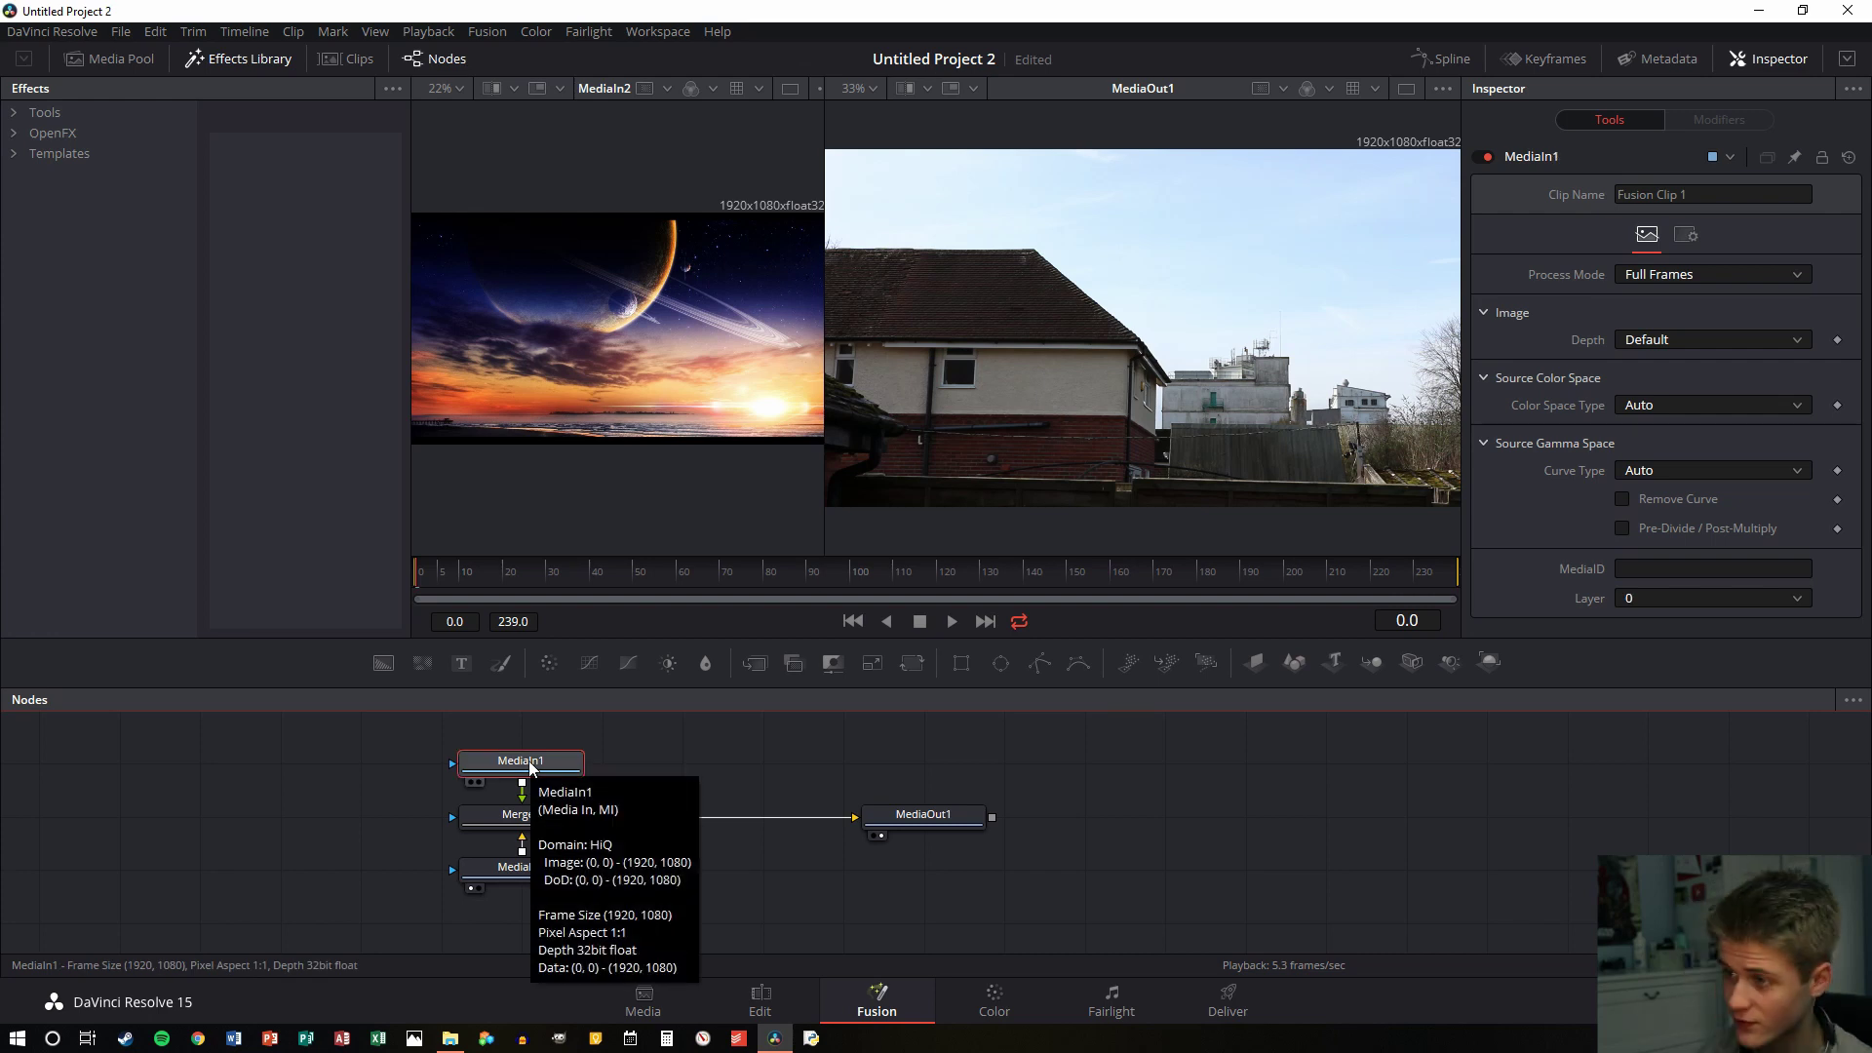
left_click(39, 113)
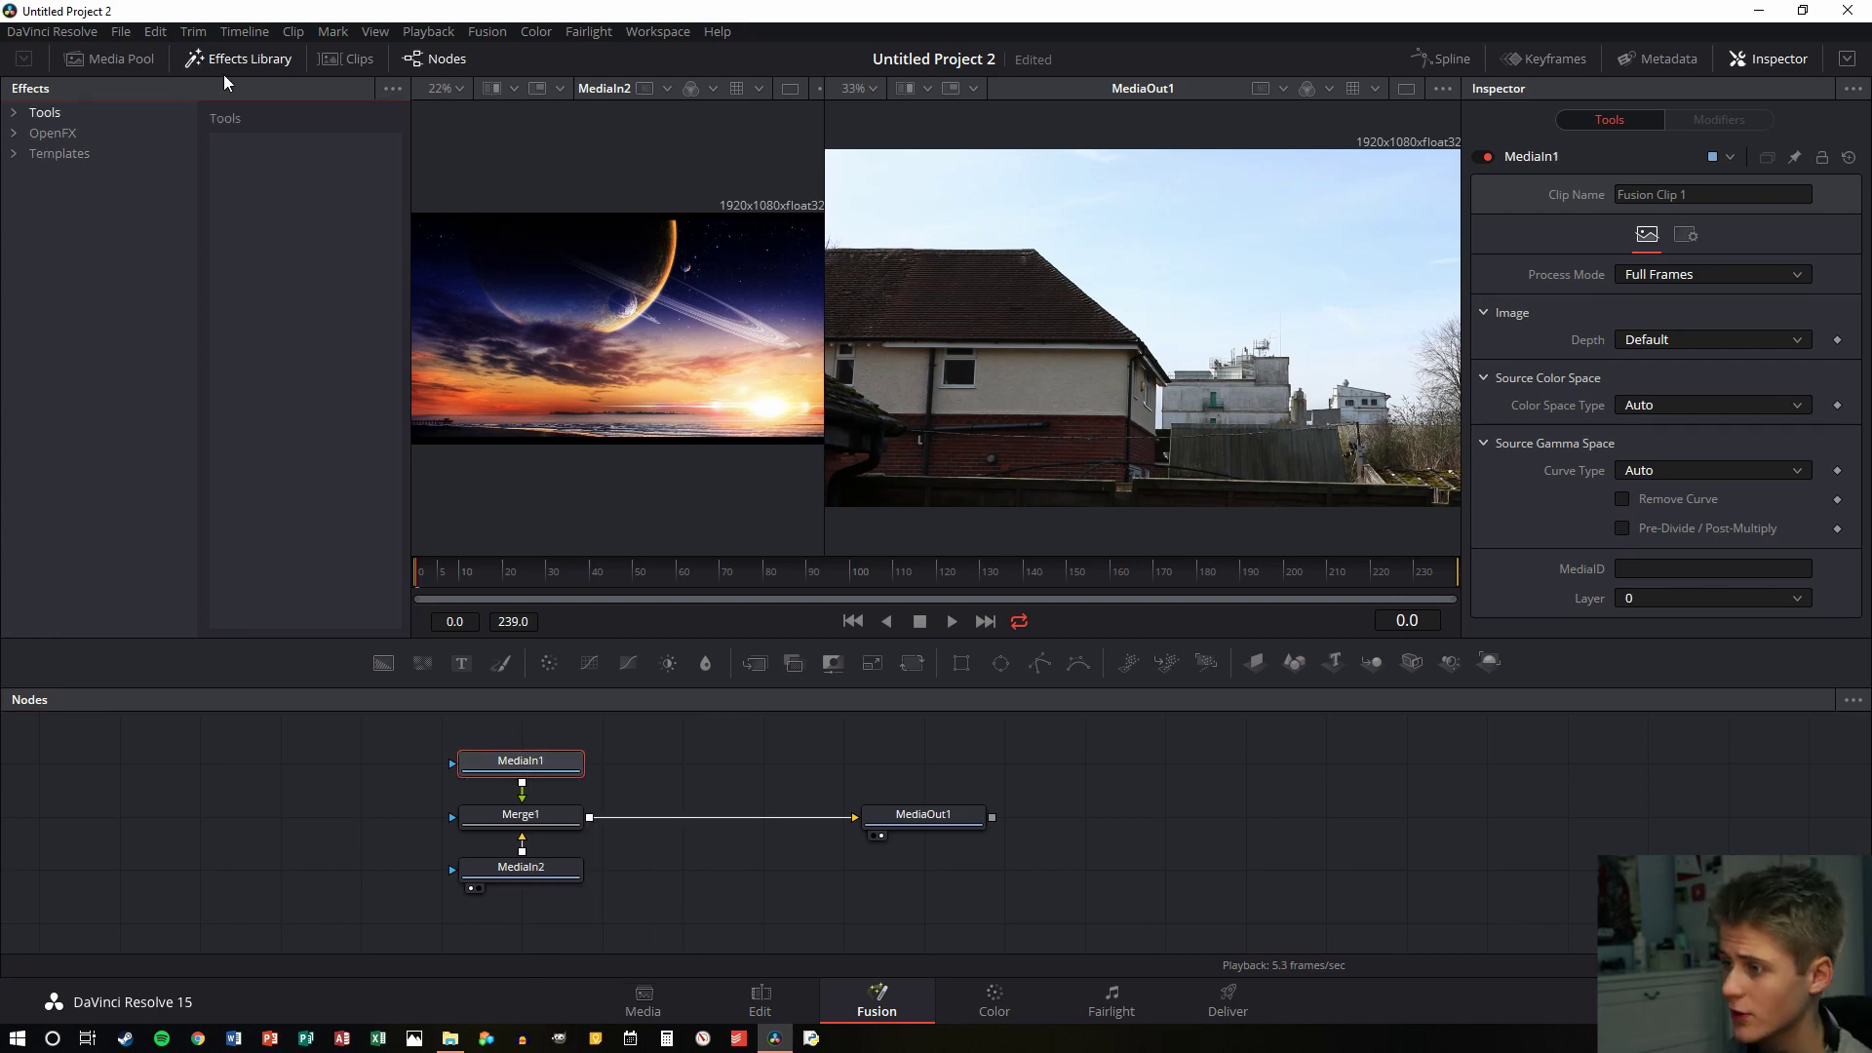
left_click(15, 115)
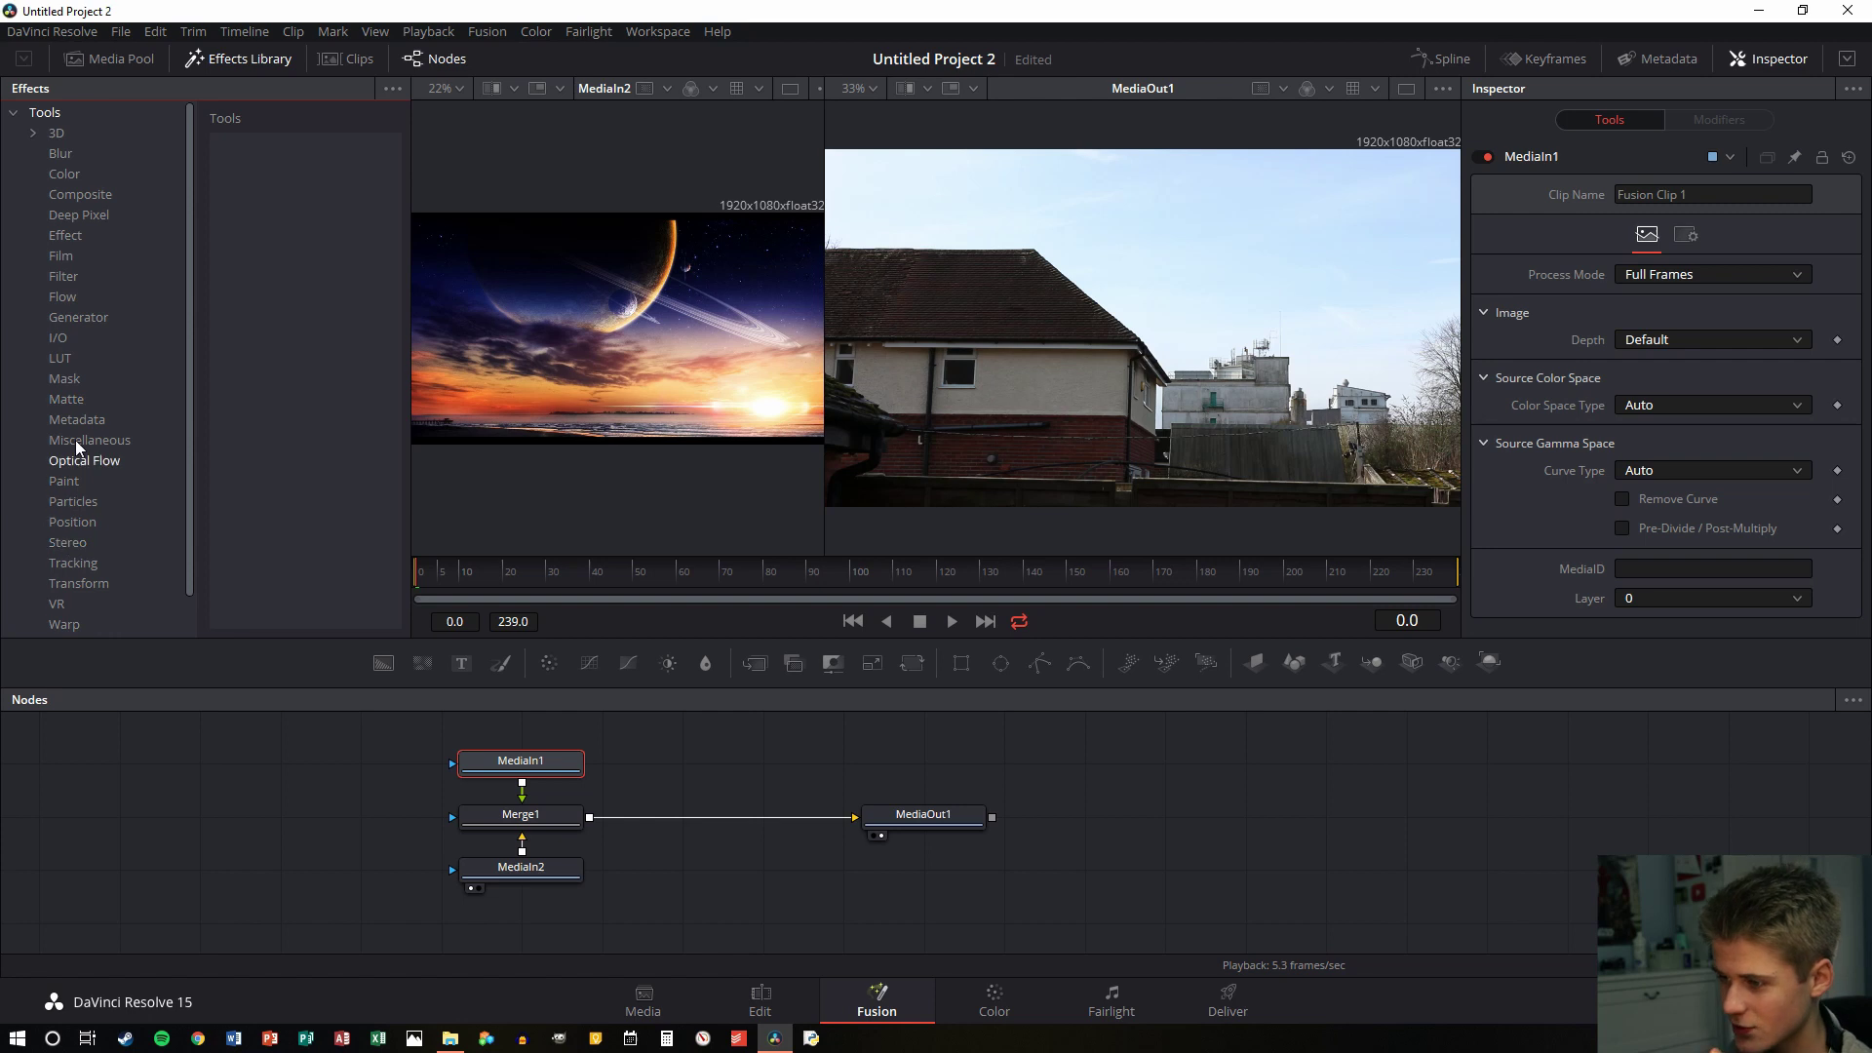
left_click(66, 400)
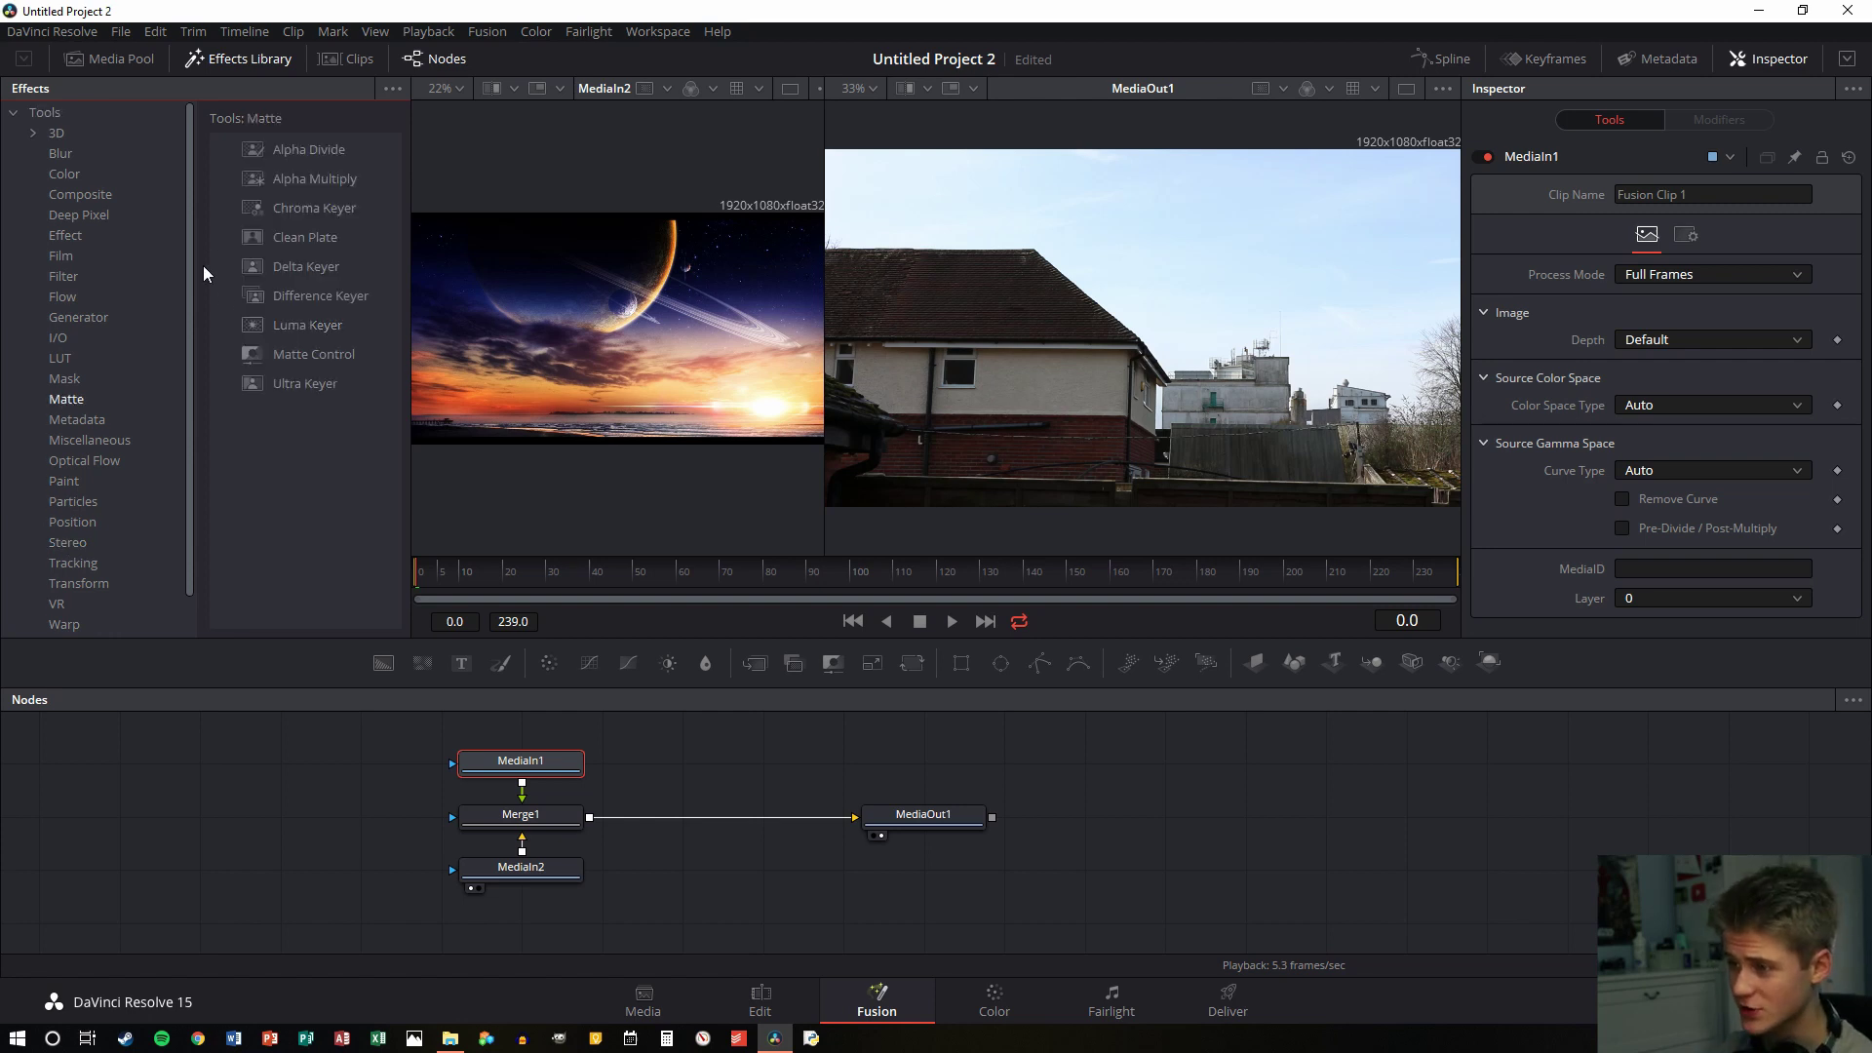
left_click(301, 328)
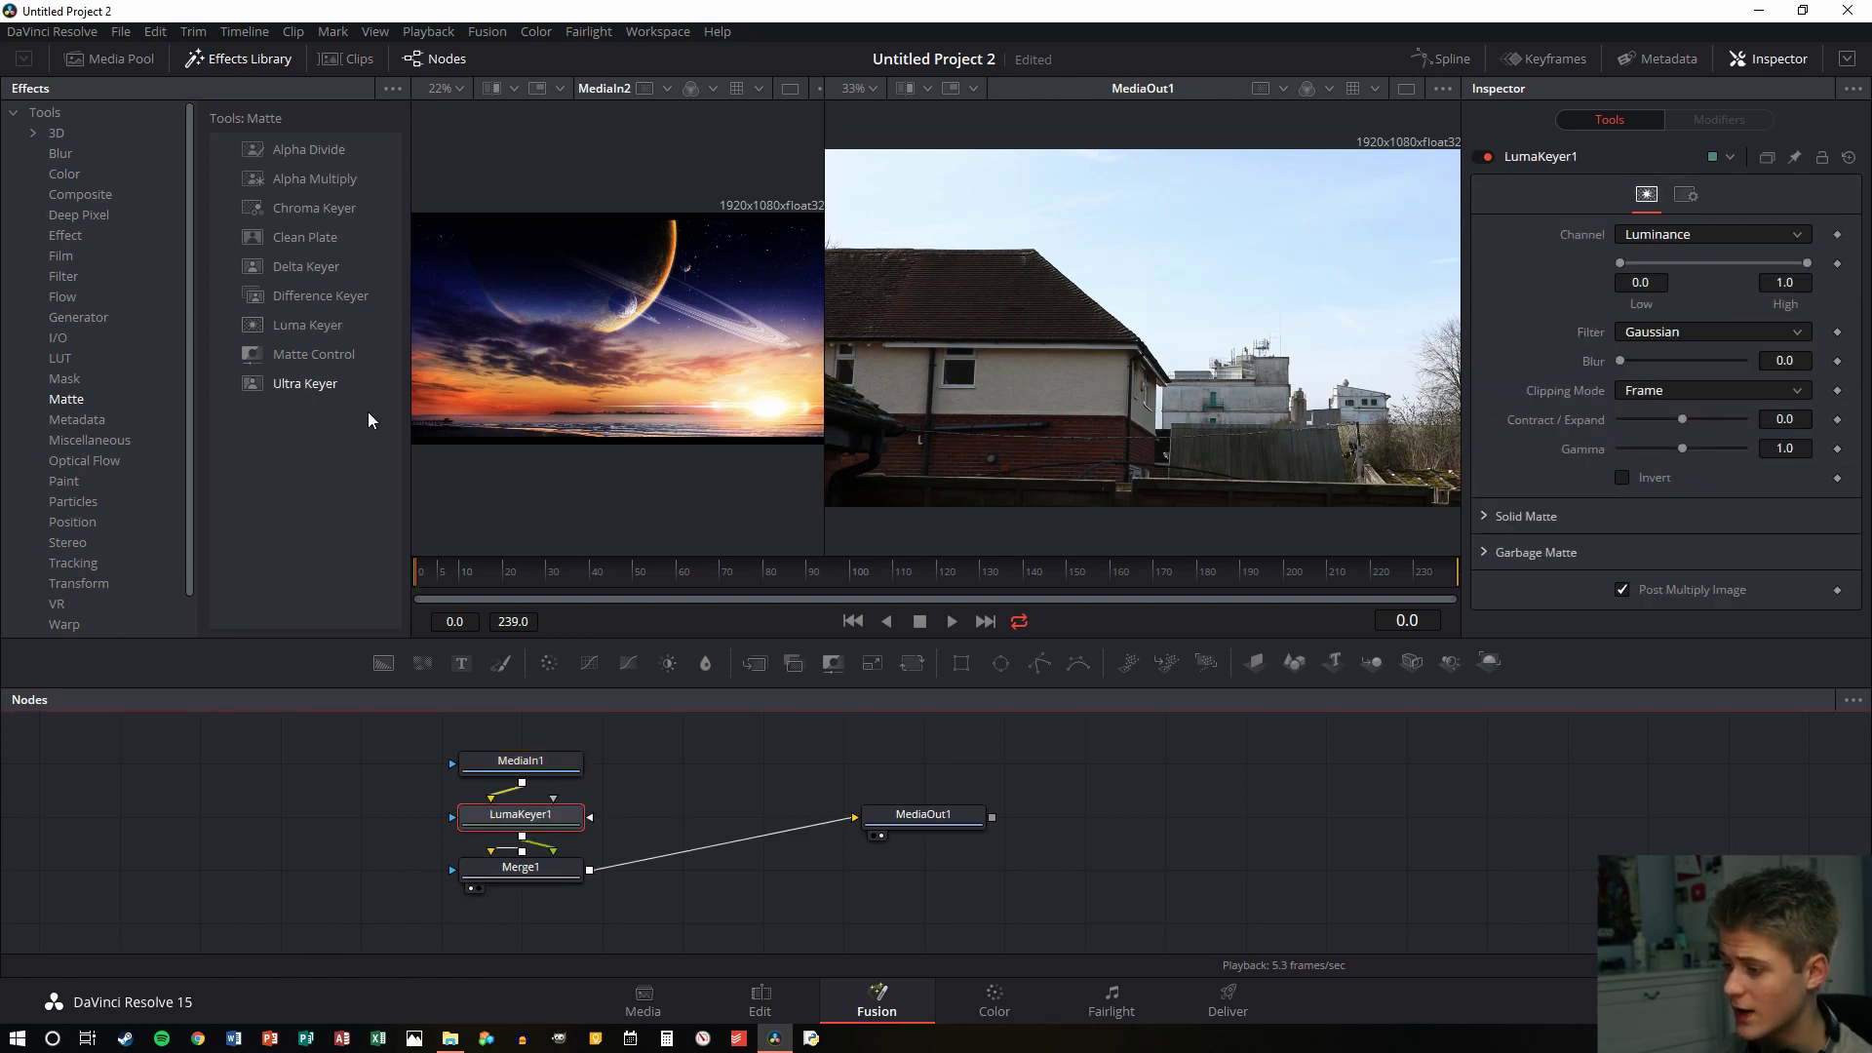
Line up MediaIn1, LumaKeyer1 and Merge1 into a neat chain toward MediaOut1
left_click_drag(500, 769, 259, 769)
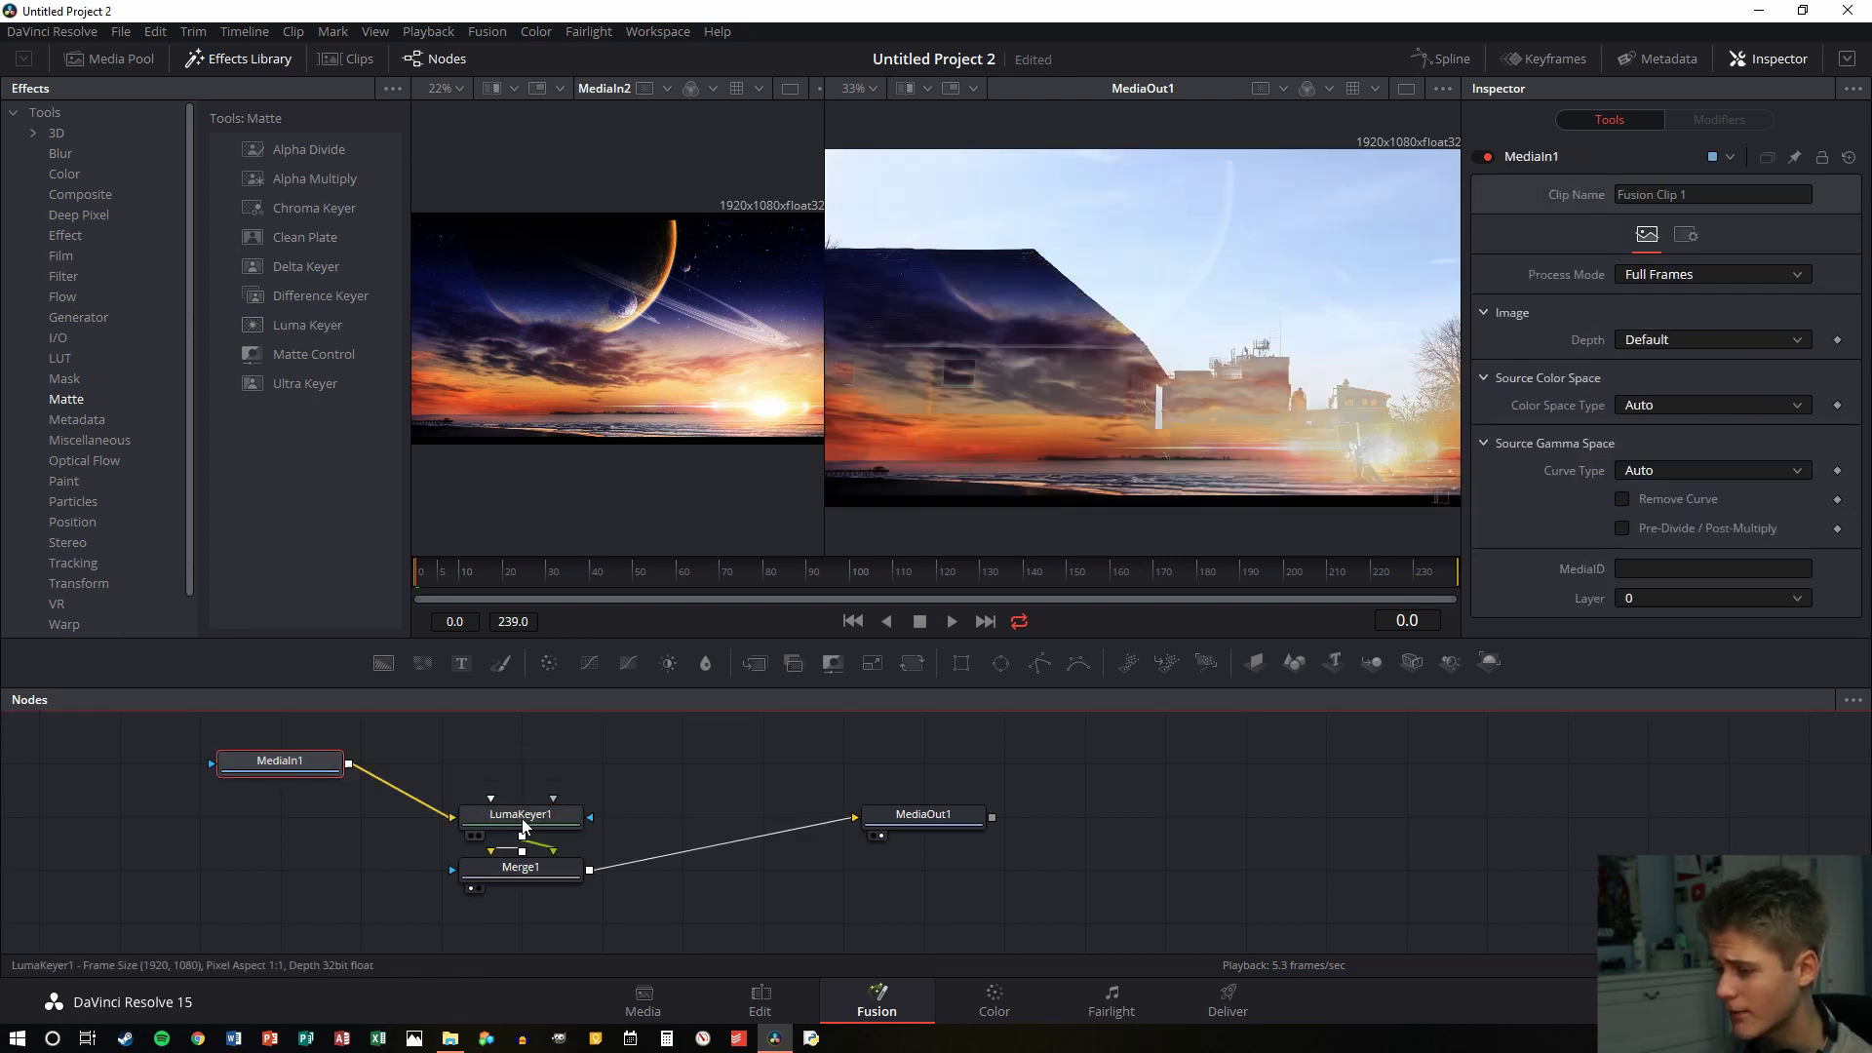
left_click_drag(525, 824, 524, 770)
left_click_drag(537, 868, 535, 830)
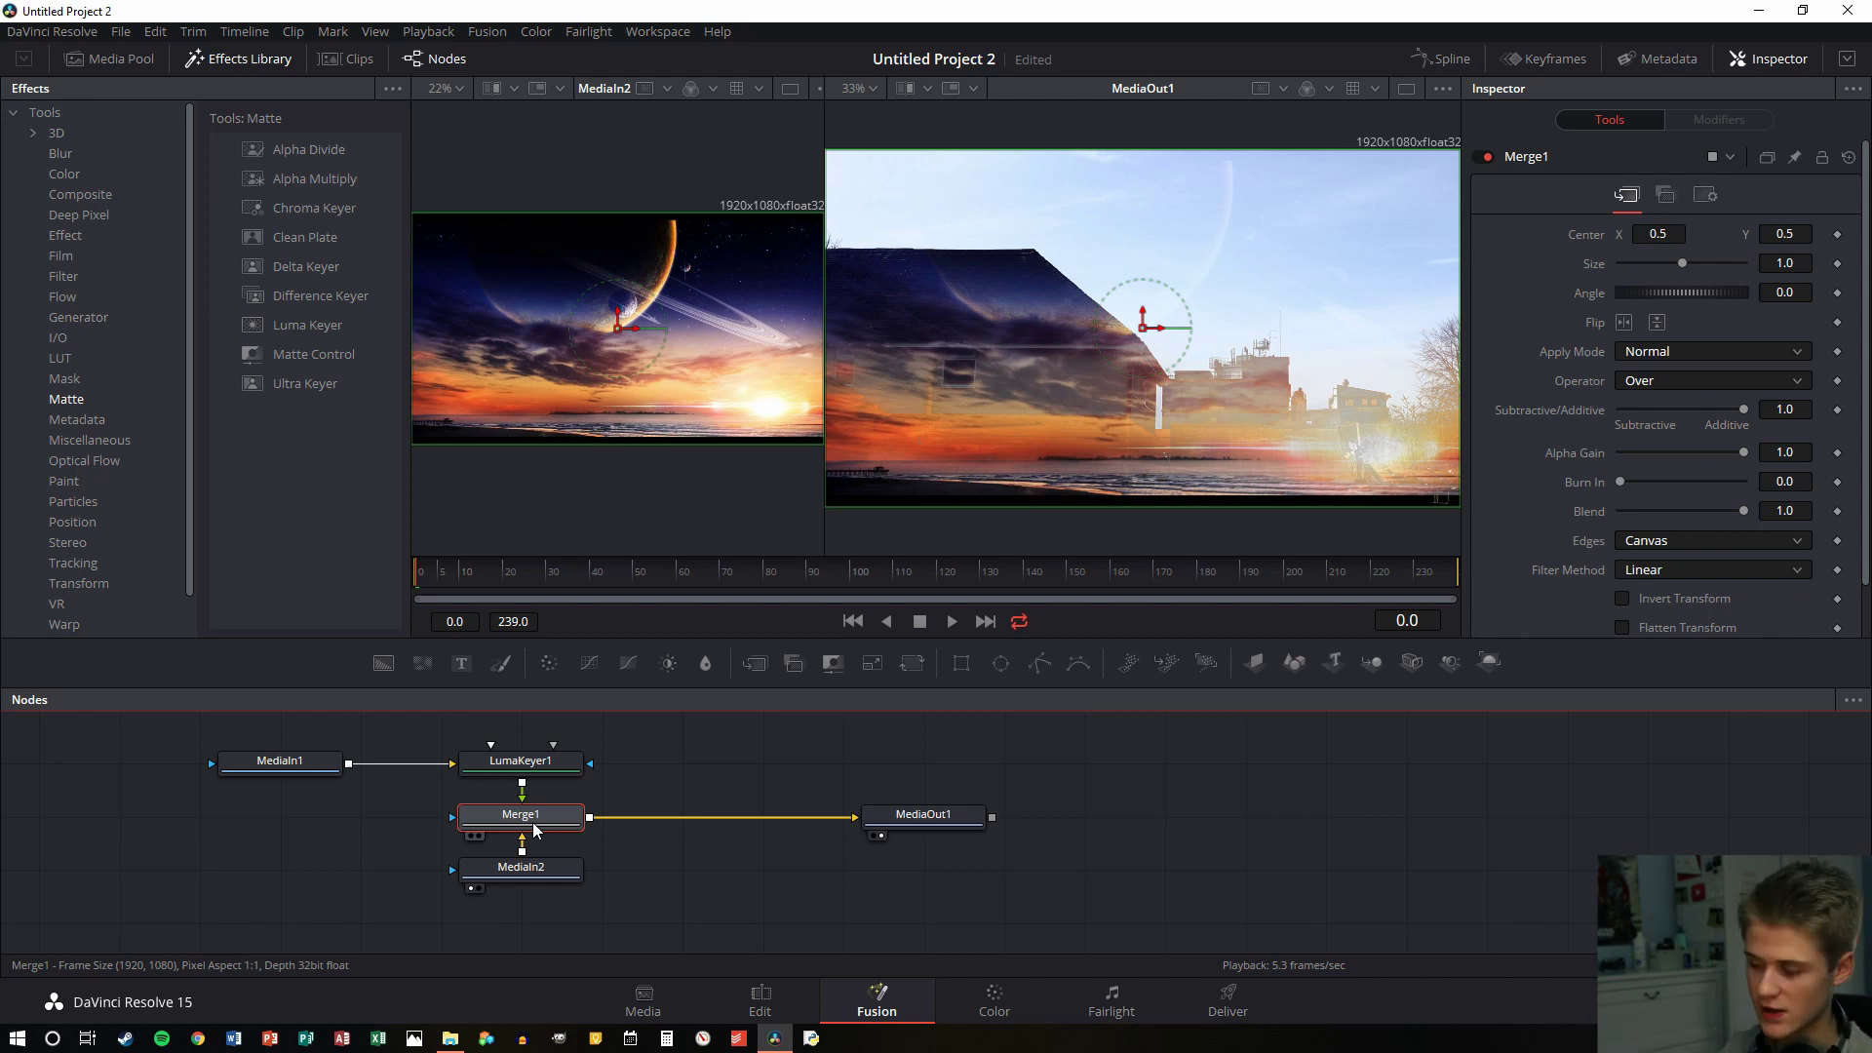
Invert LumaKeyer1 and tune its thresholds to Low 0.611, High 0.856 so only the sky drops out
left_click(502, 770)
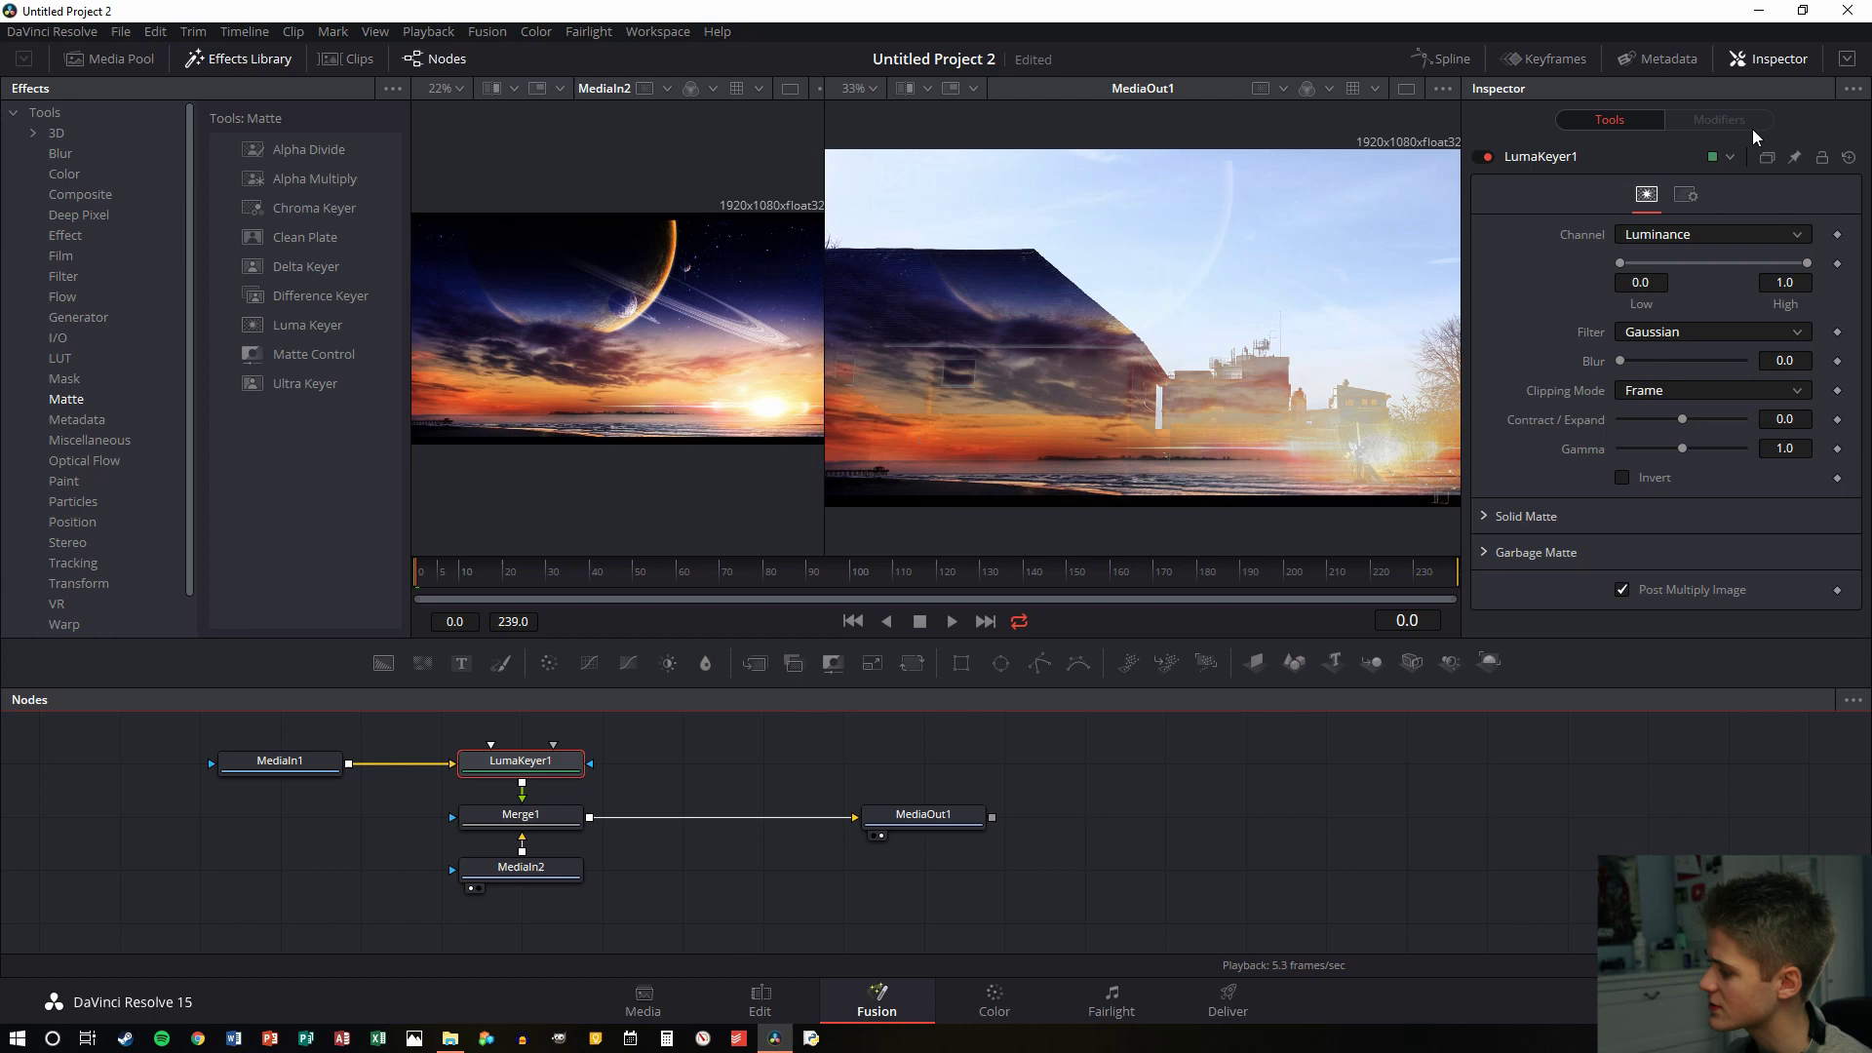
left_click(1623, 477)
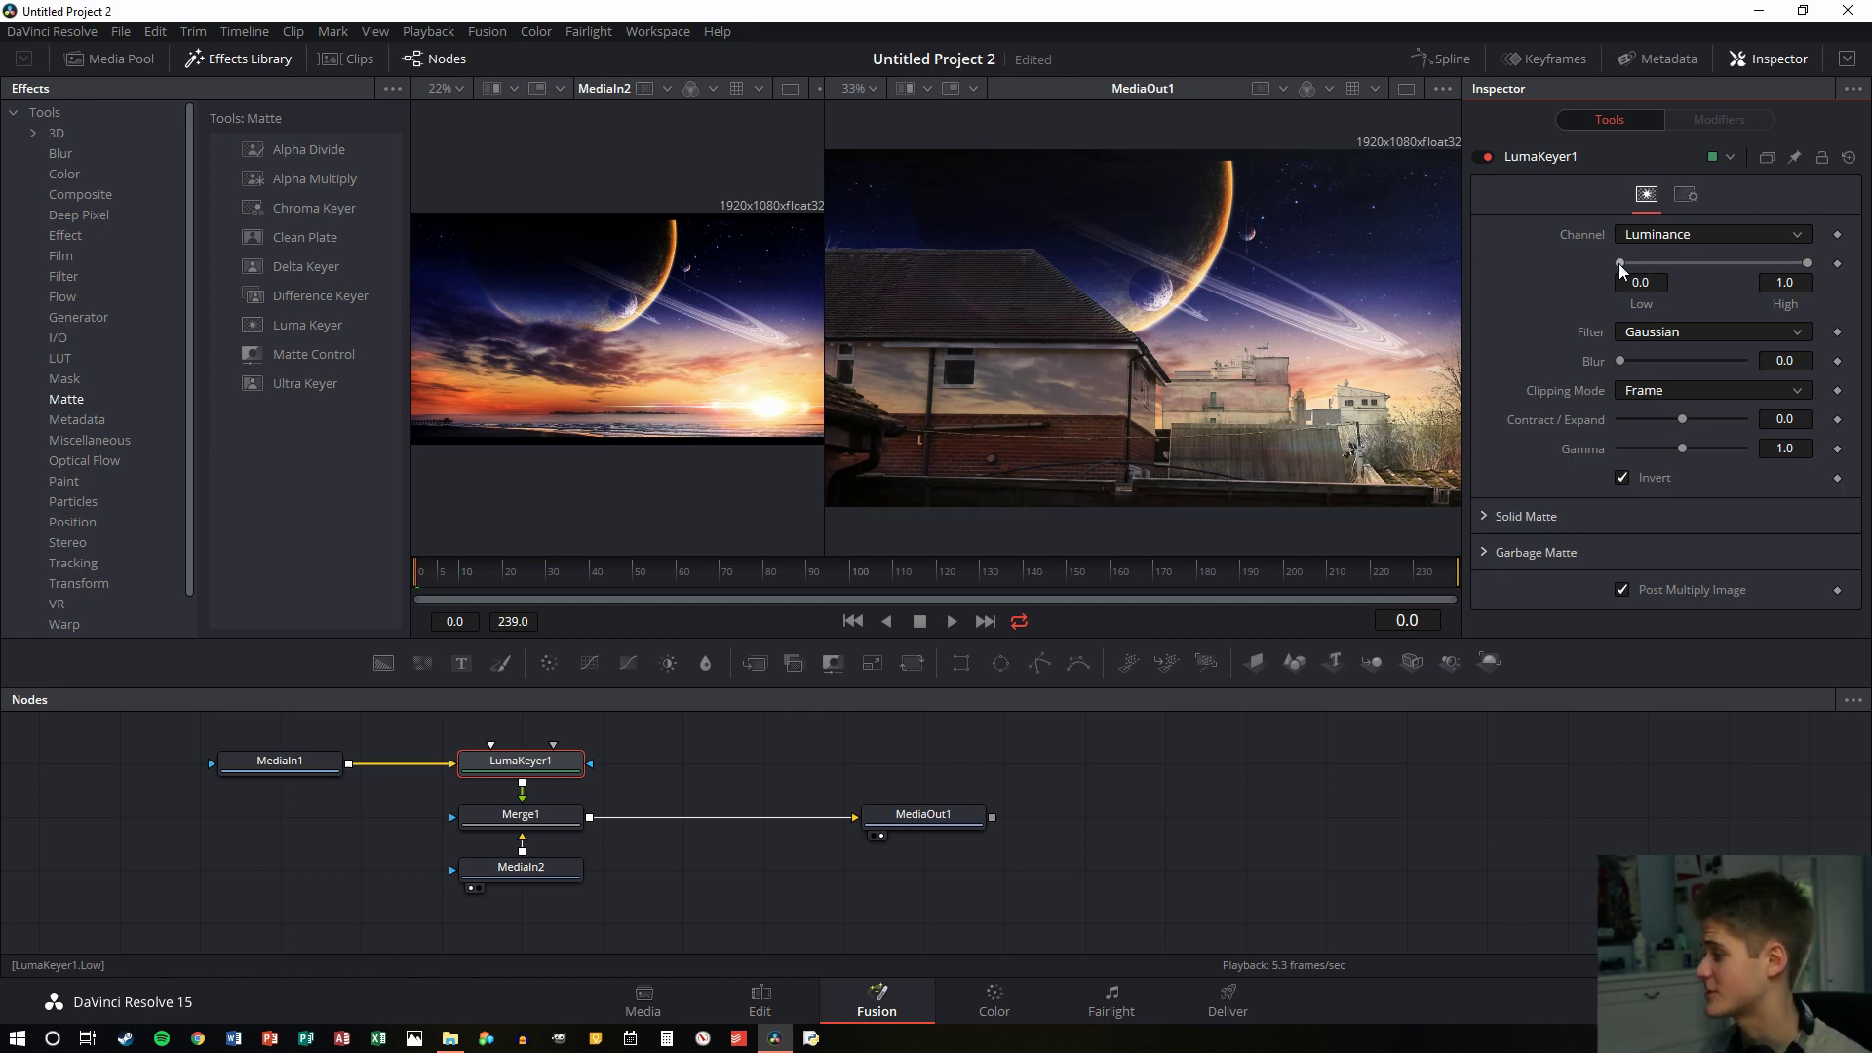
left_click_drag(1618, 263, 1724, 309)
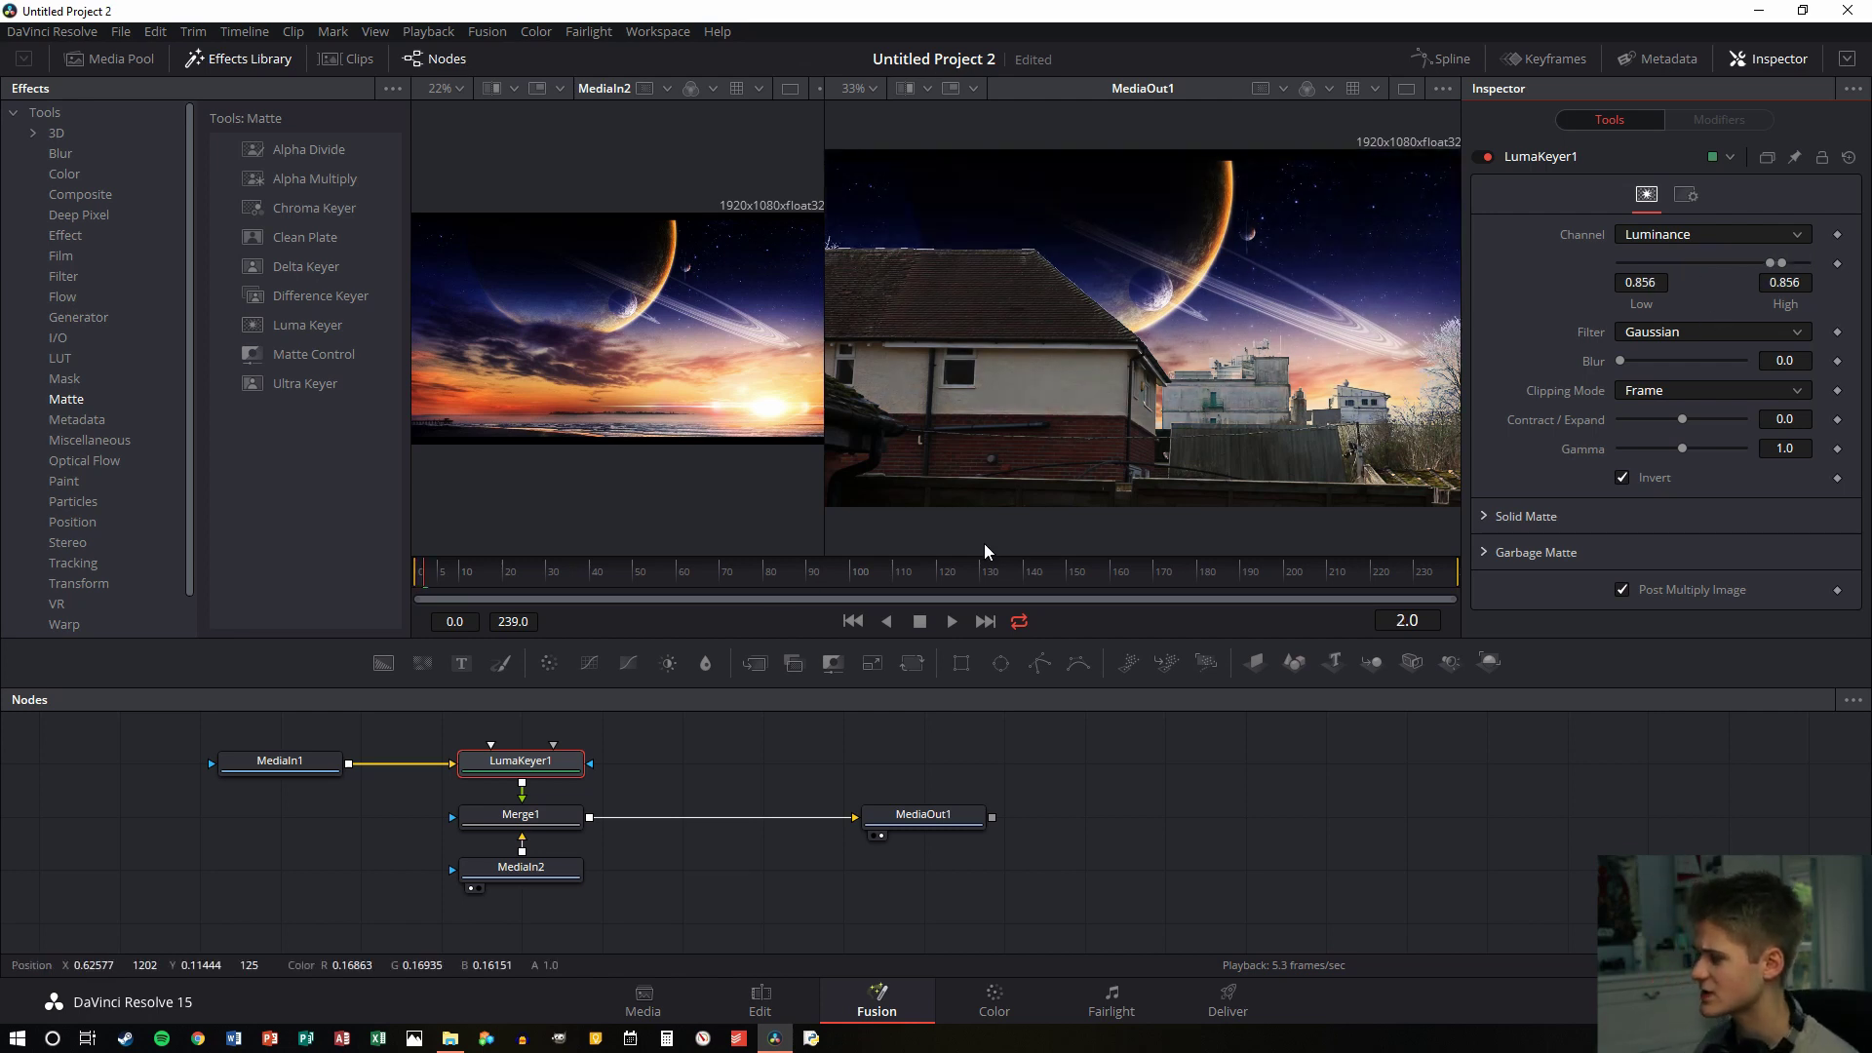
left_click_drag(445, 577, 1124, 588)
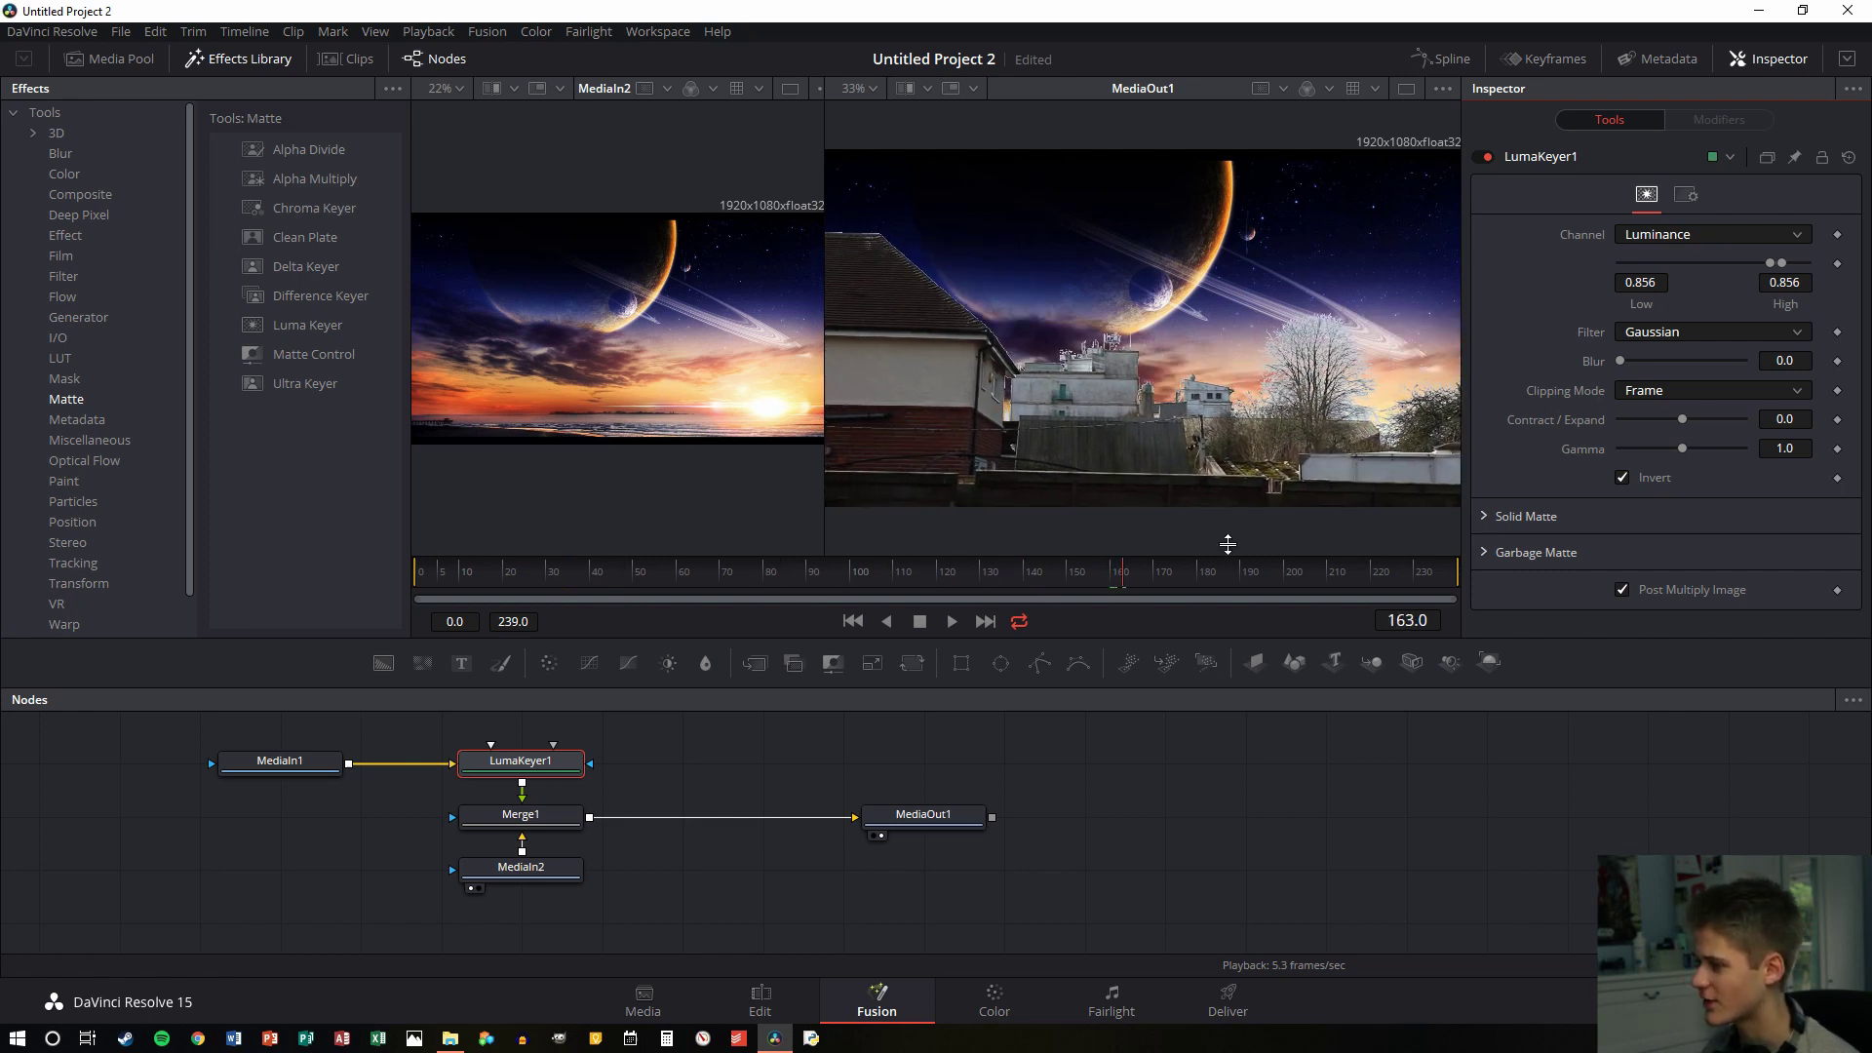
left_click_drag(1771, 264, 1729, 266)
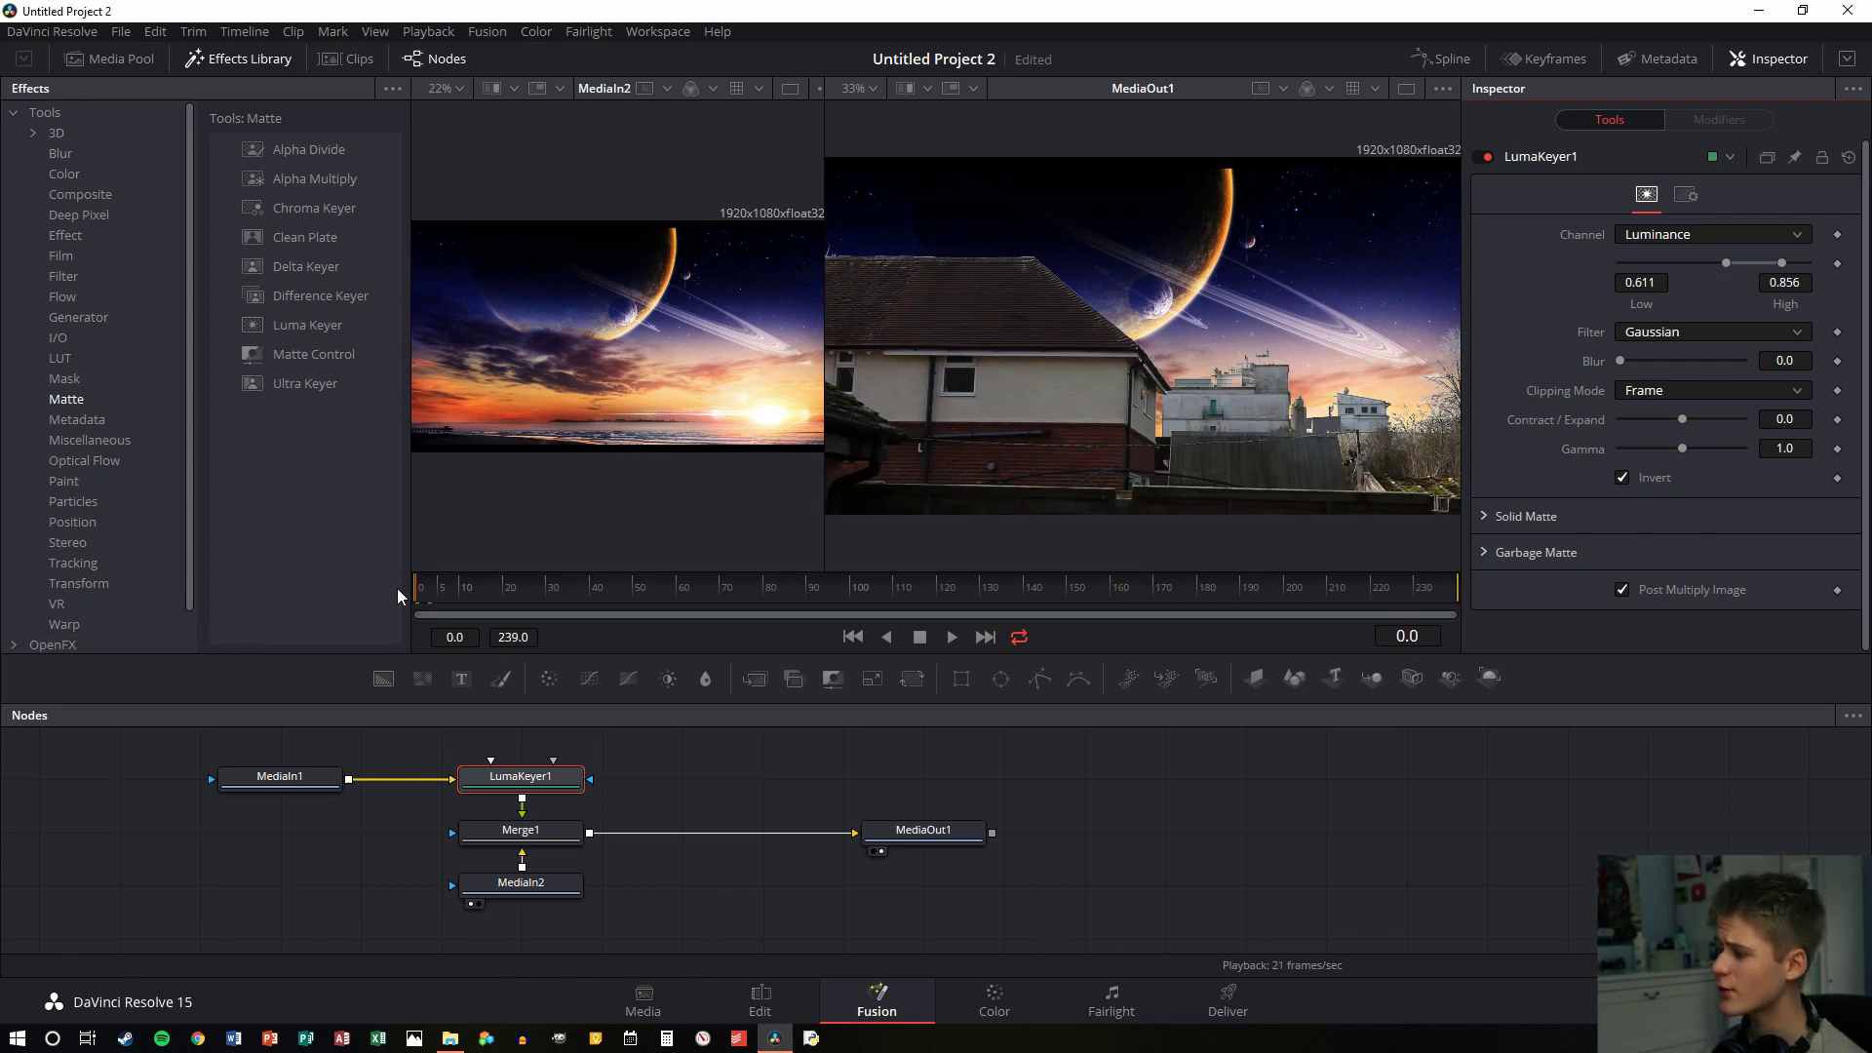
Play the keyed composite, return to frame 0, and shift MediaIn1 further left
key("space")
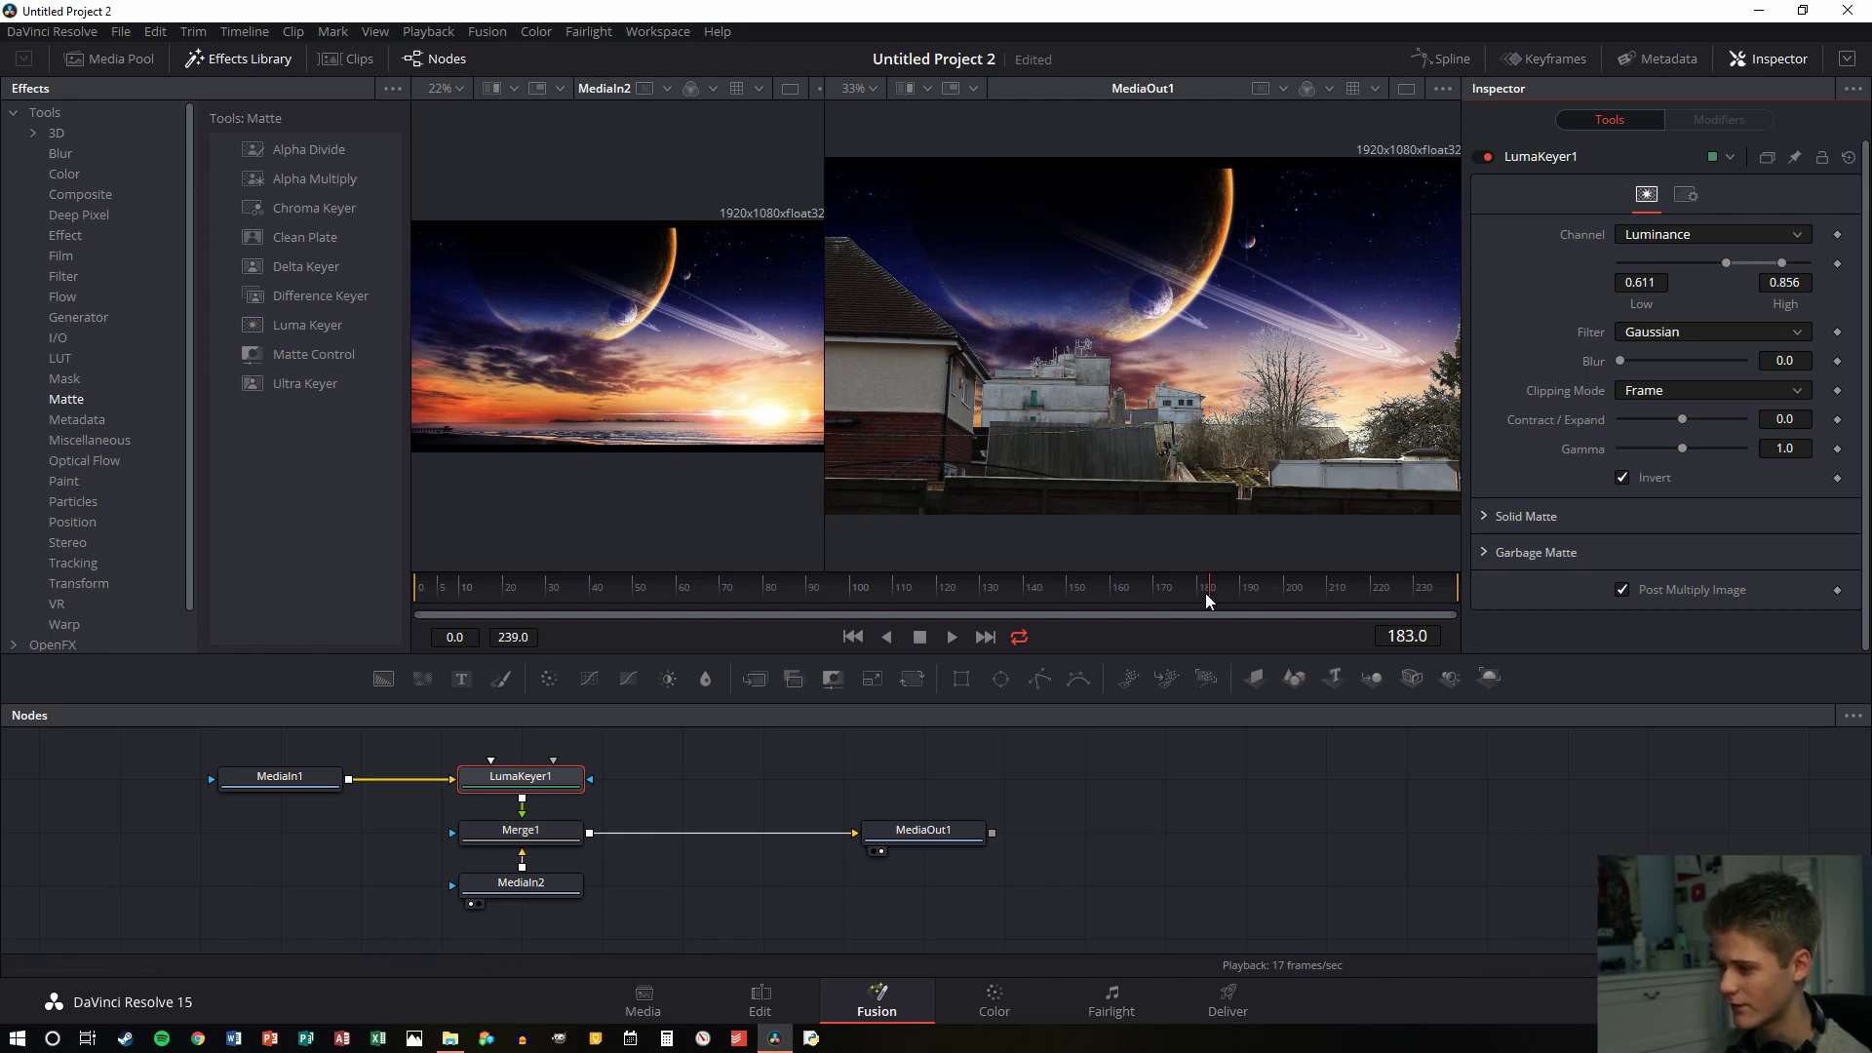
left_click_drag(1207, 600, 312, 603)
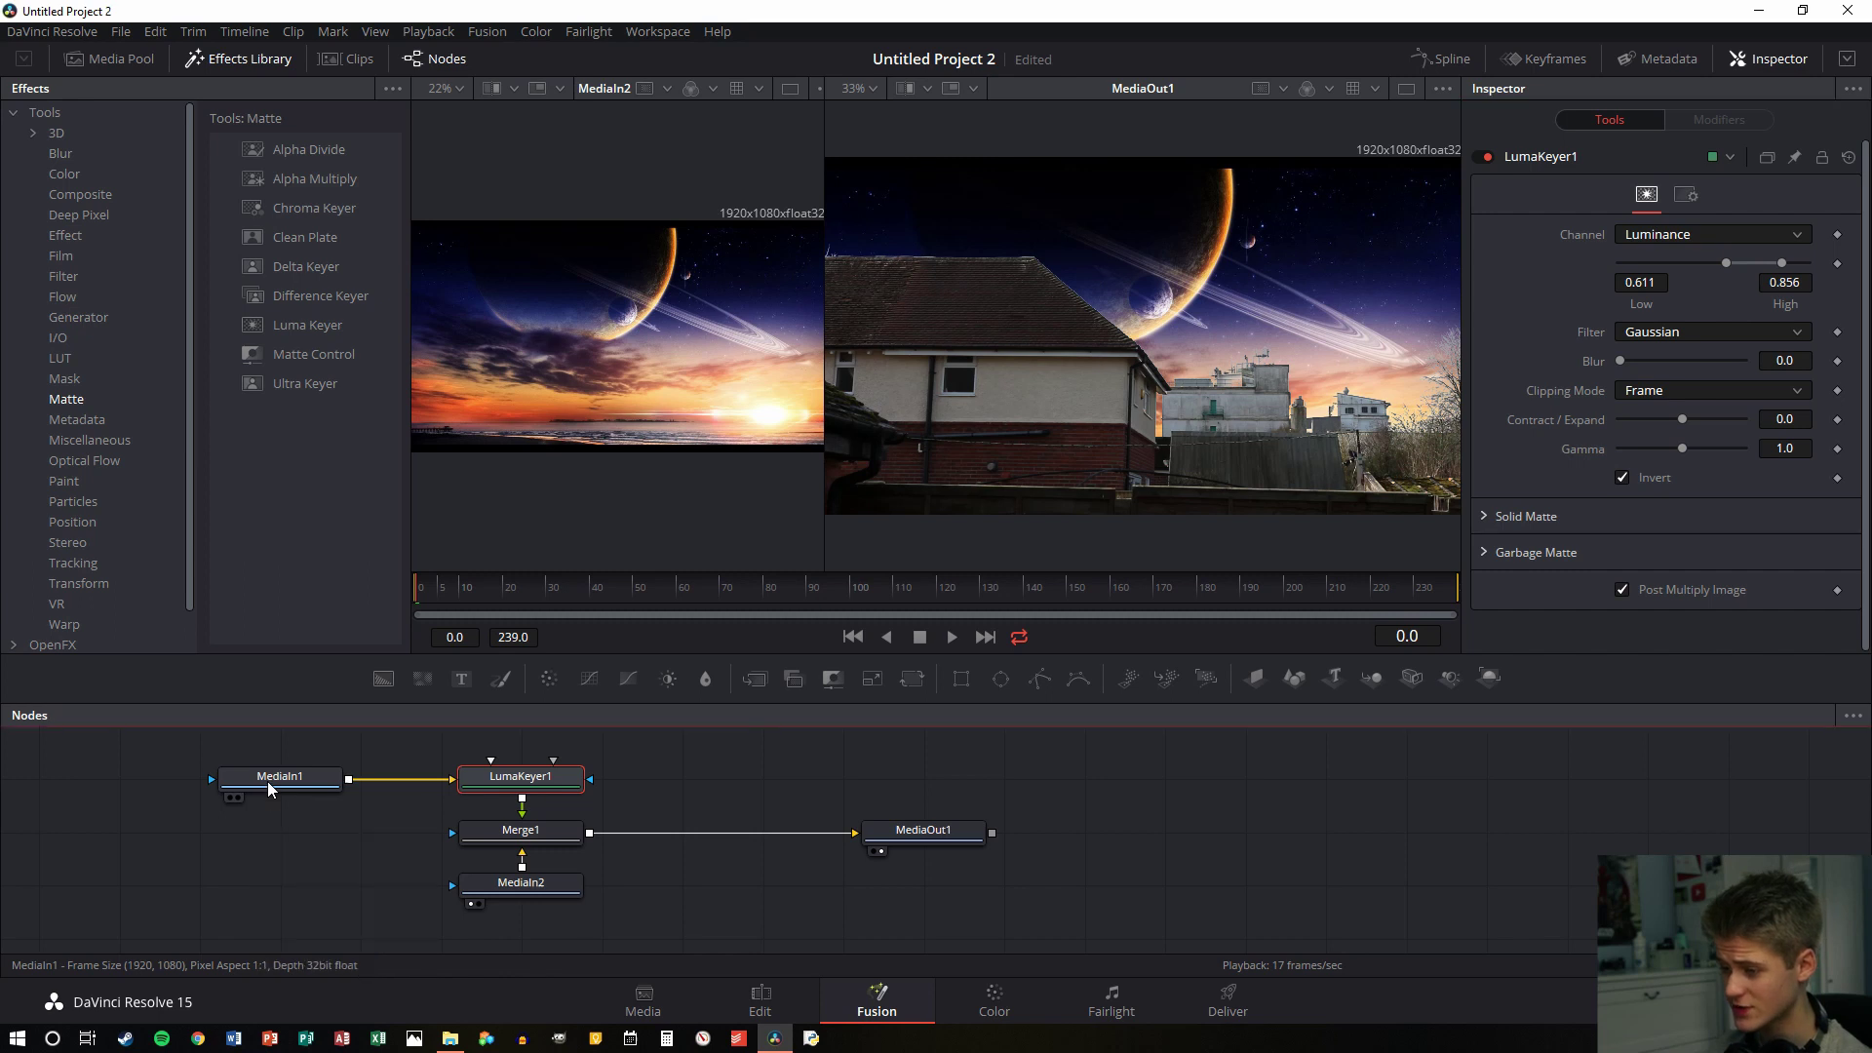
left_click_drag(258, 792, 180, 783)
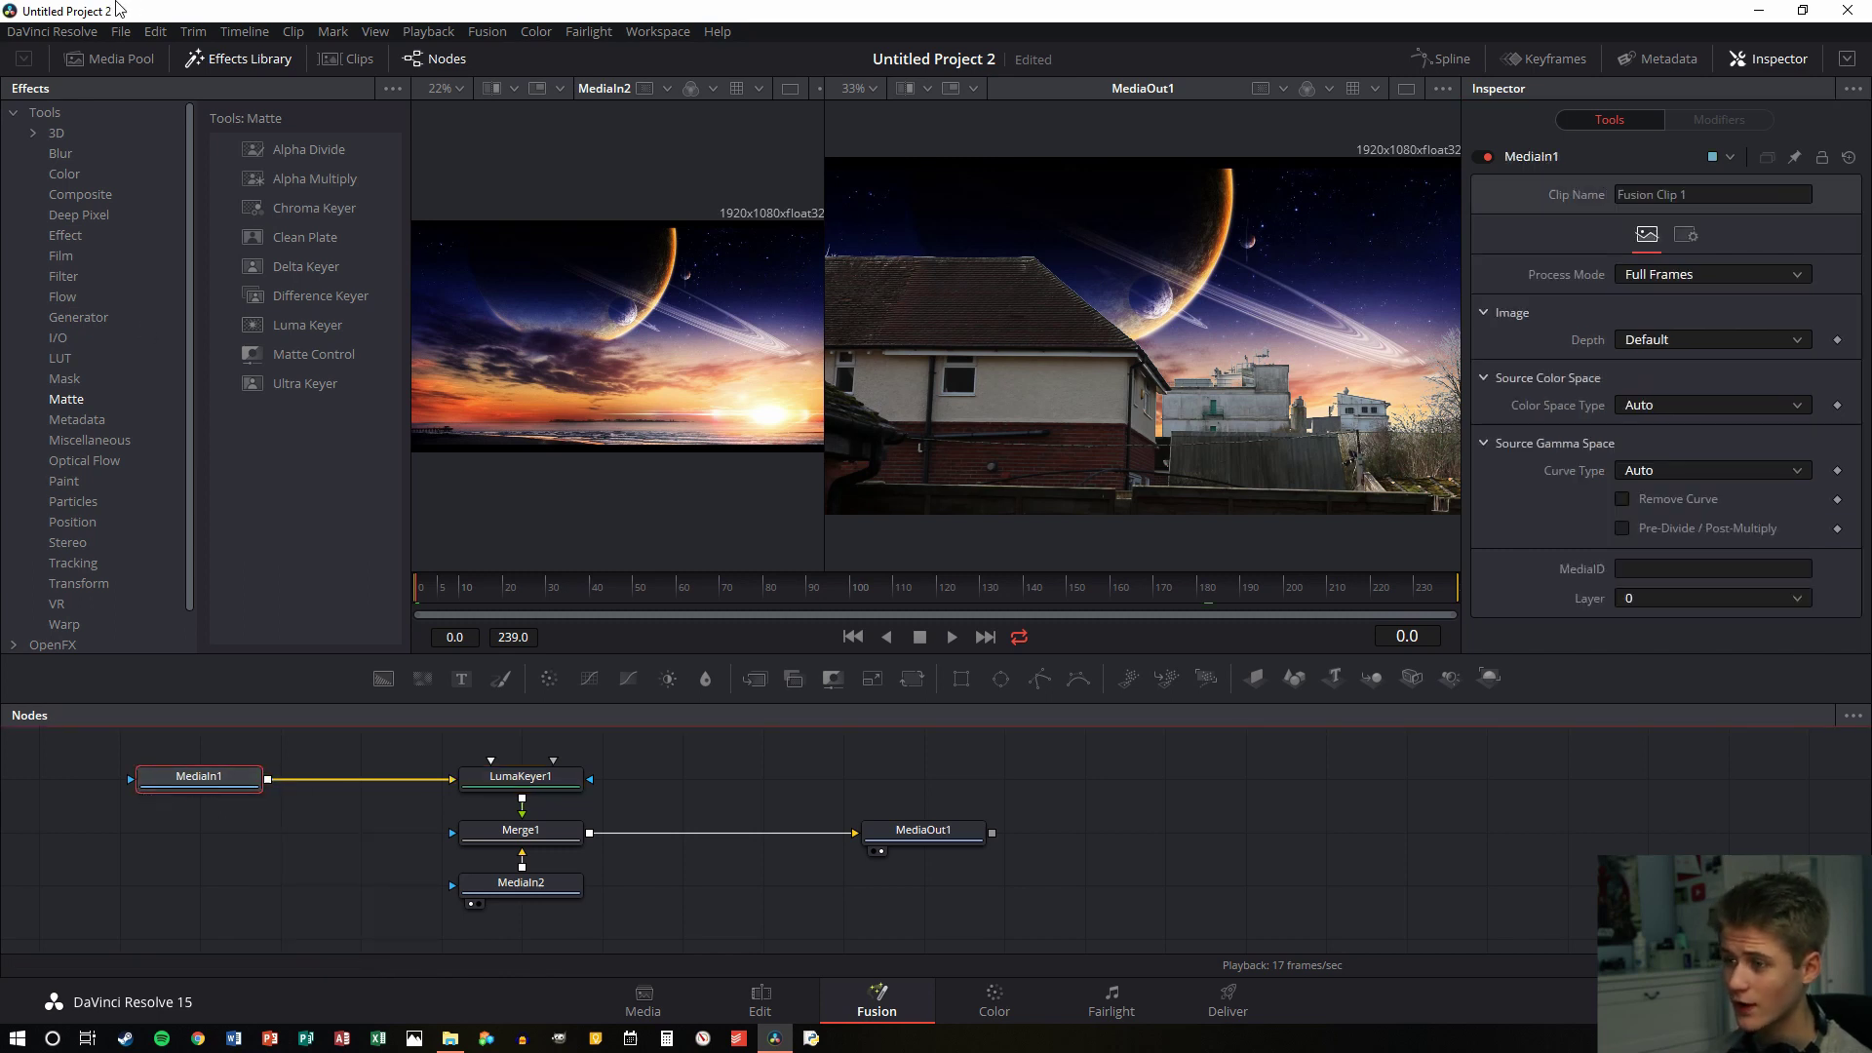
Add a Planar Tracker from the Tracking tools between MediaIn1 and LumaKeyer1
left_click(61, 563)
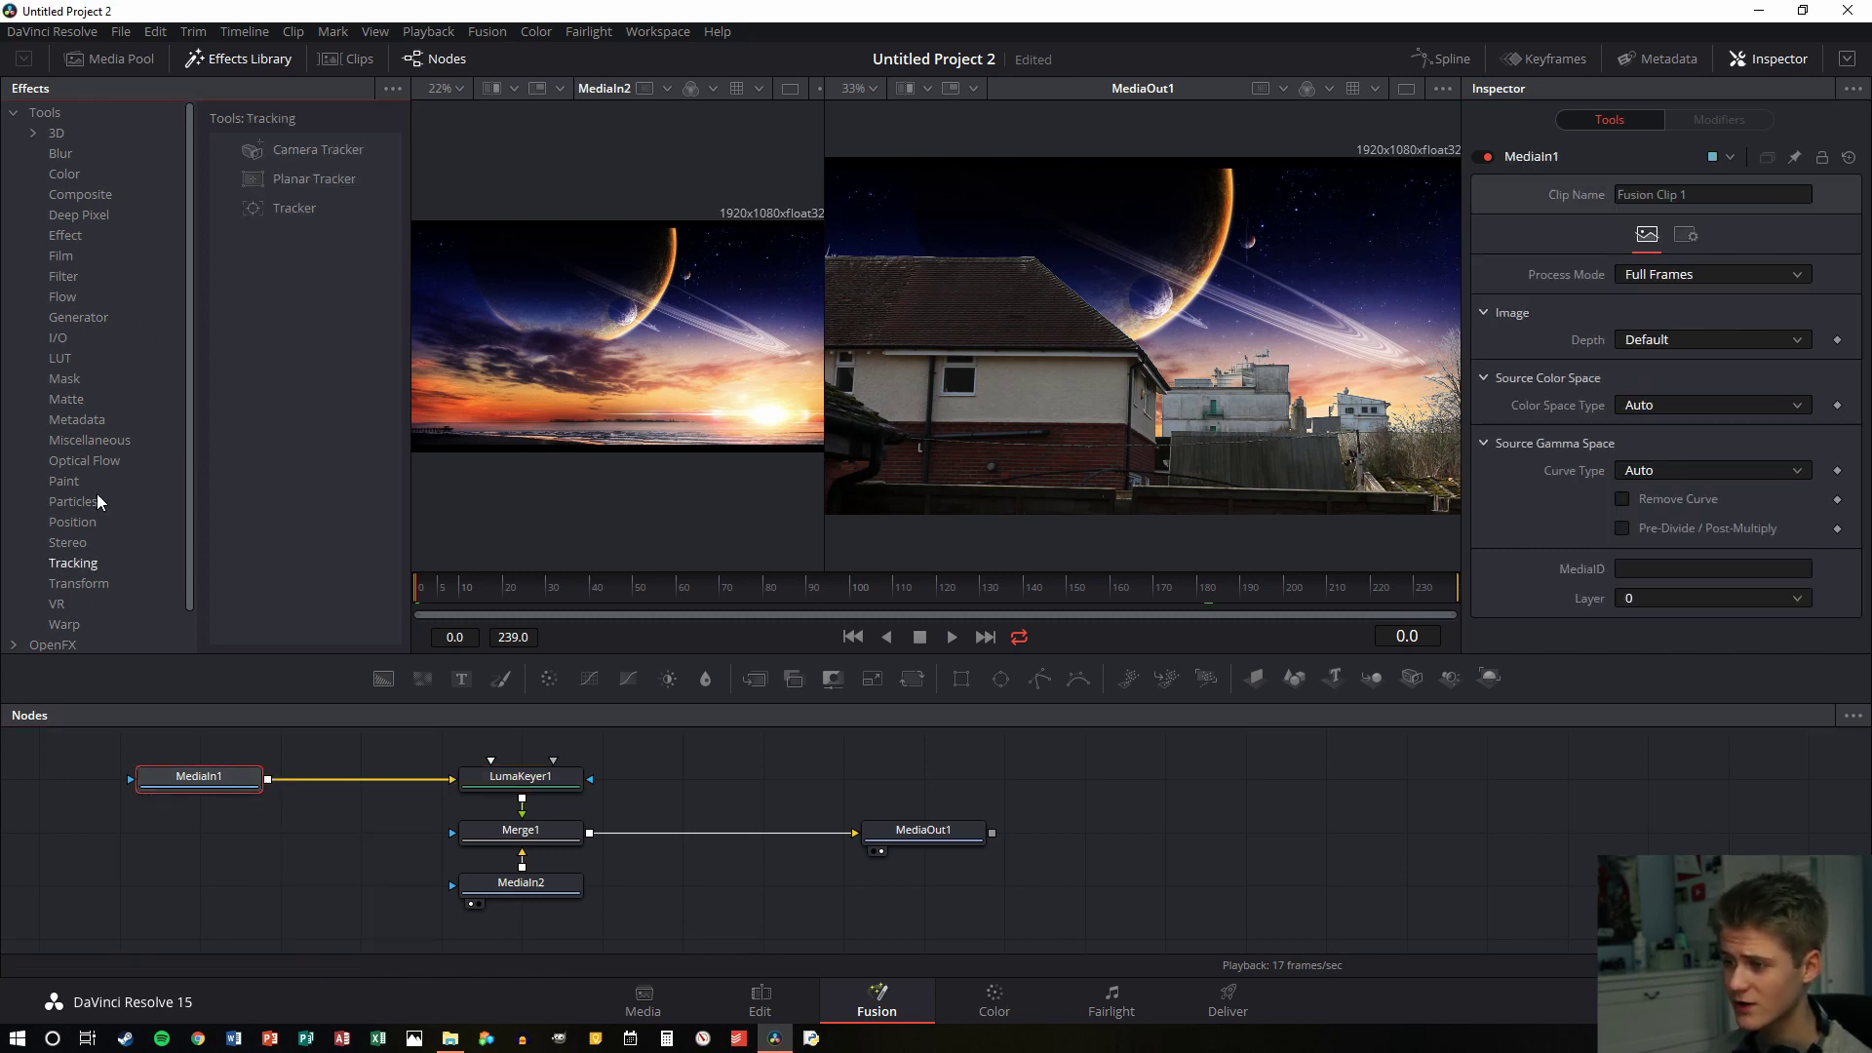
double_click(295, 178)
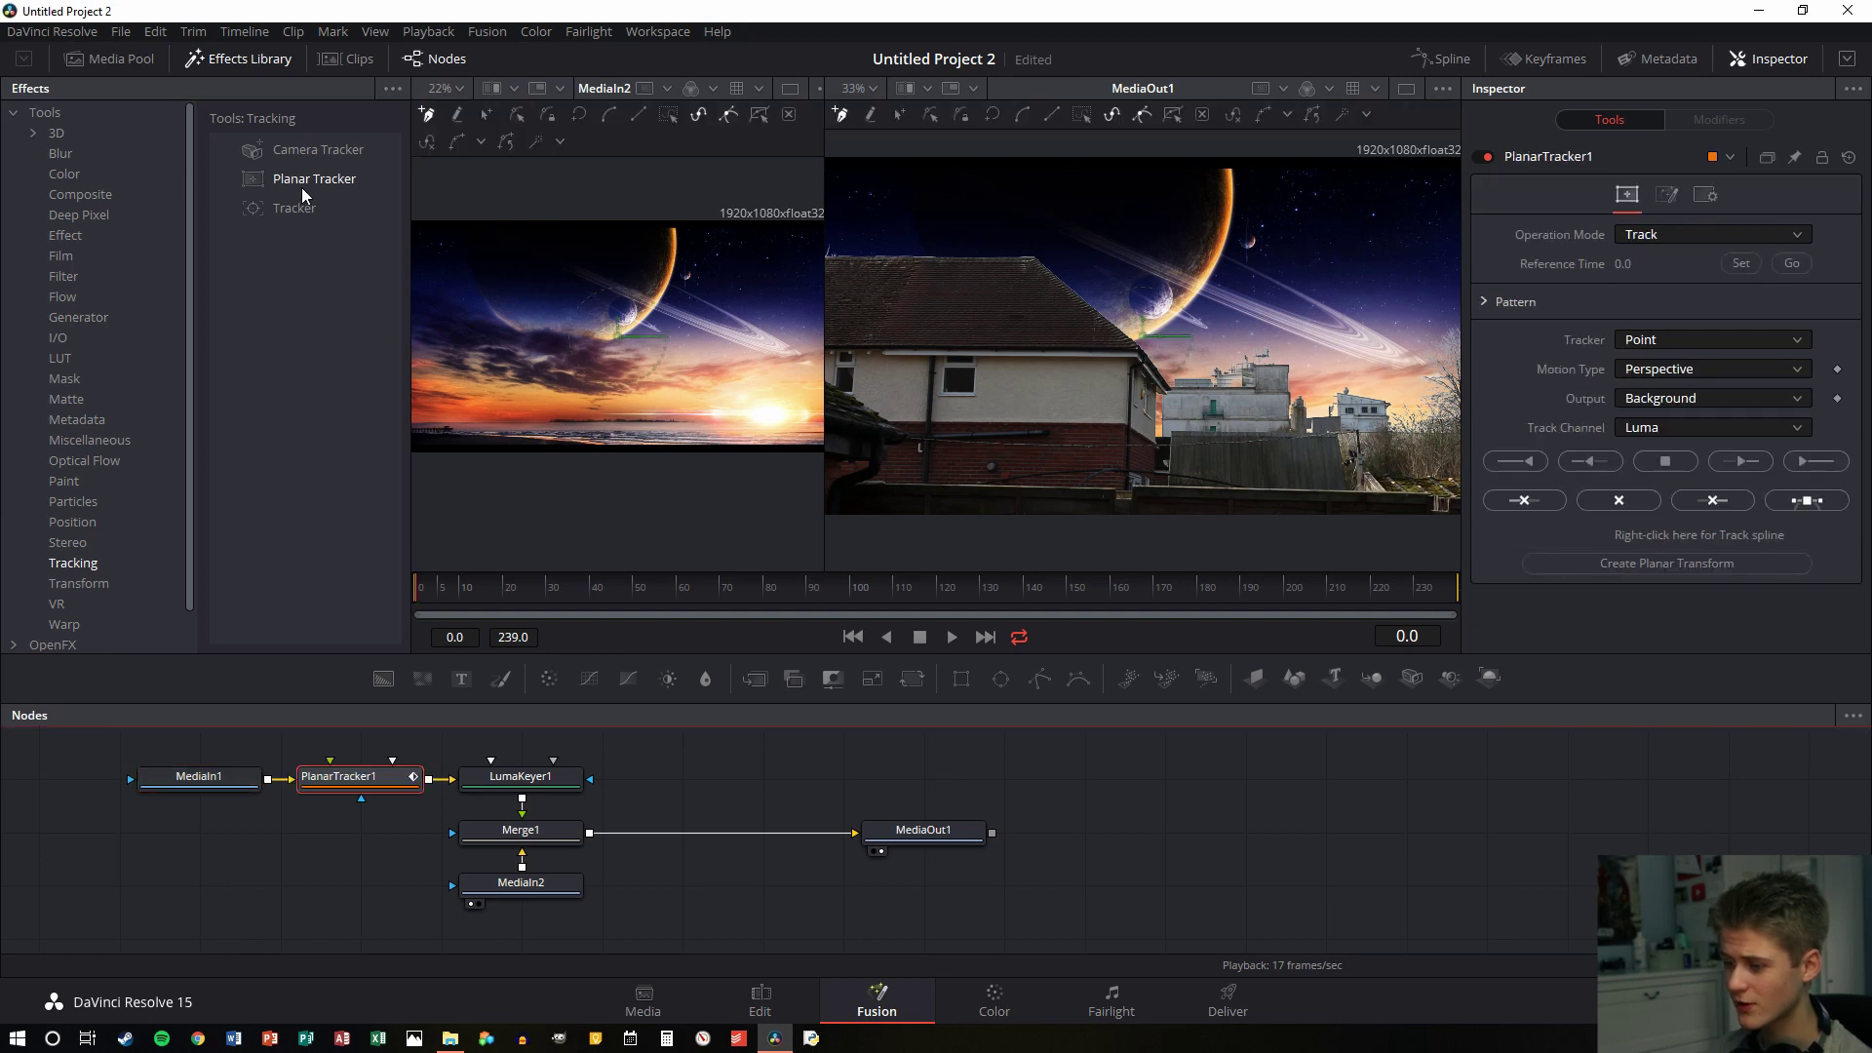
mouse_move(385, 787)
left_mouse_down()
mouse_move(306, 788)
mouse_move(385, 788)
left_mouse_up()
left_click_drag(119, 780, 199, 781)
Set the Planar Tracker to Hybrid Point/Area with motion type Translation, Rotation, Scale
left_click(336, 780)
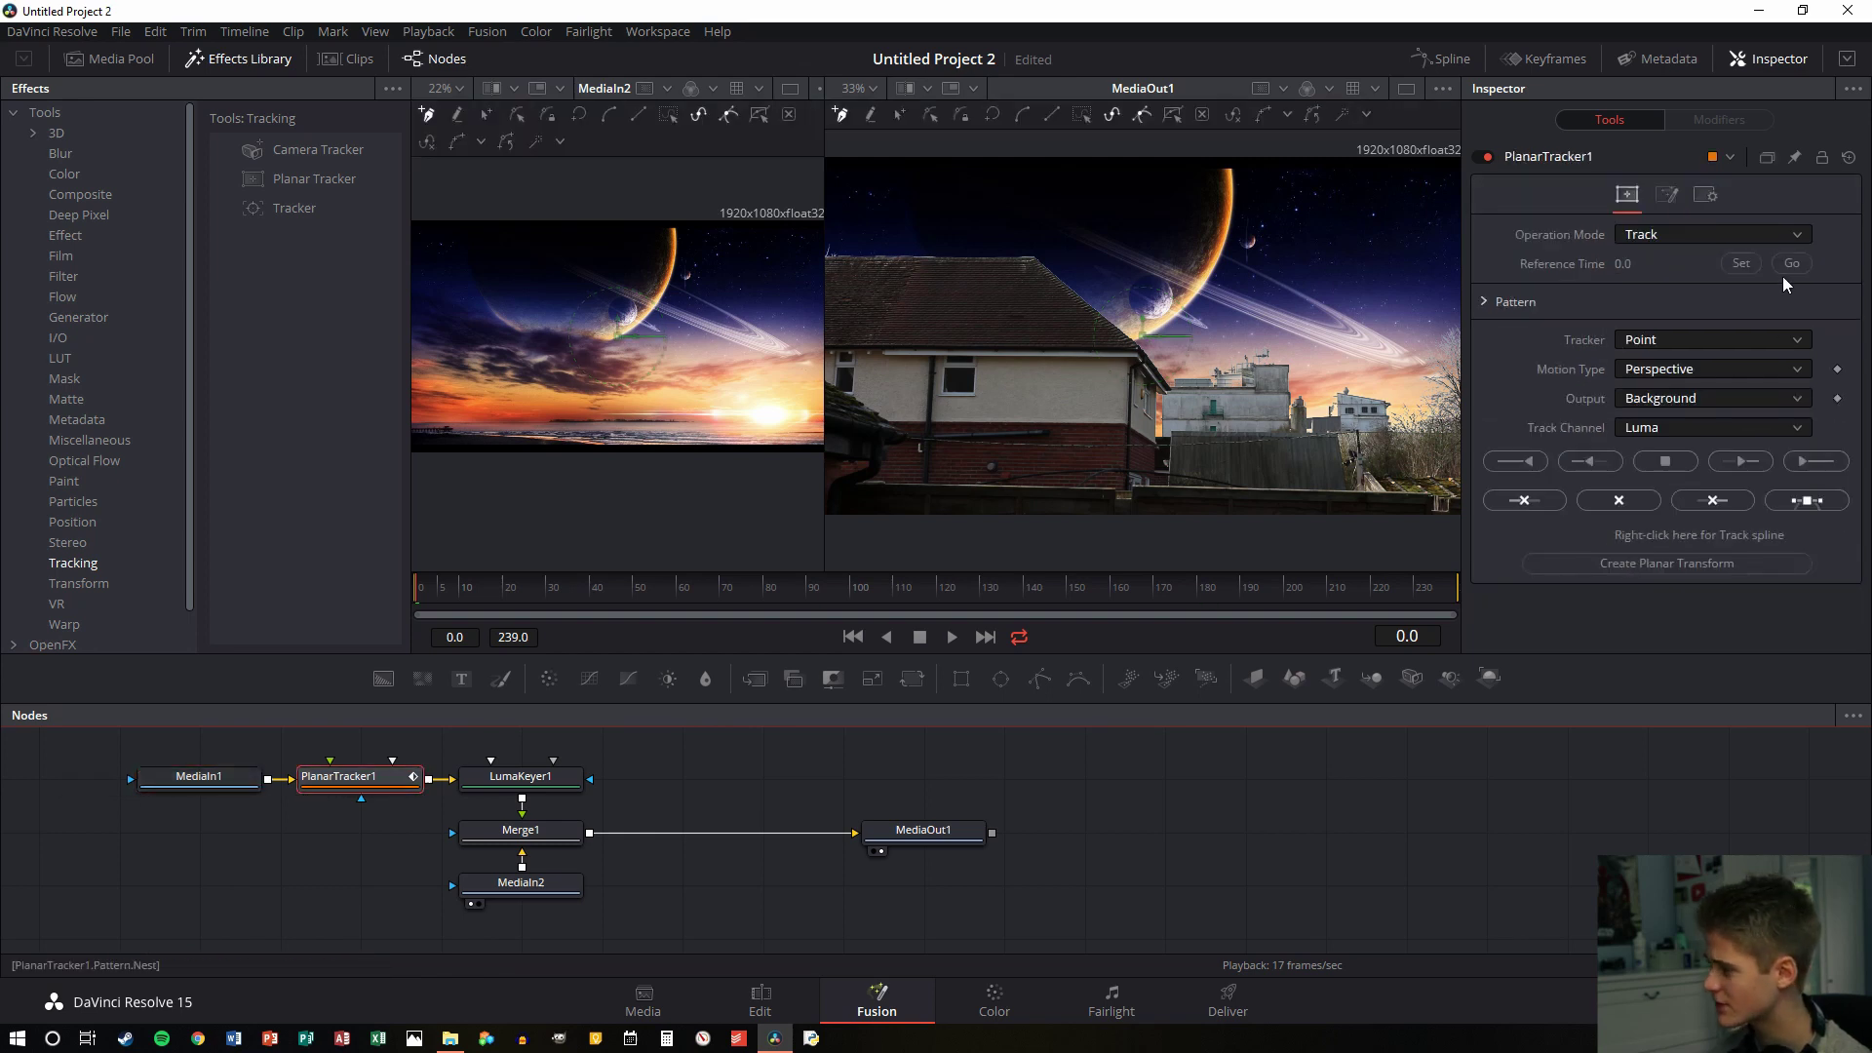
left_click(1650, 348)
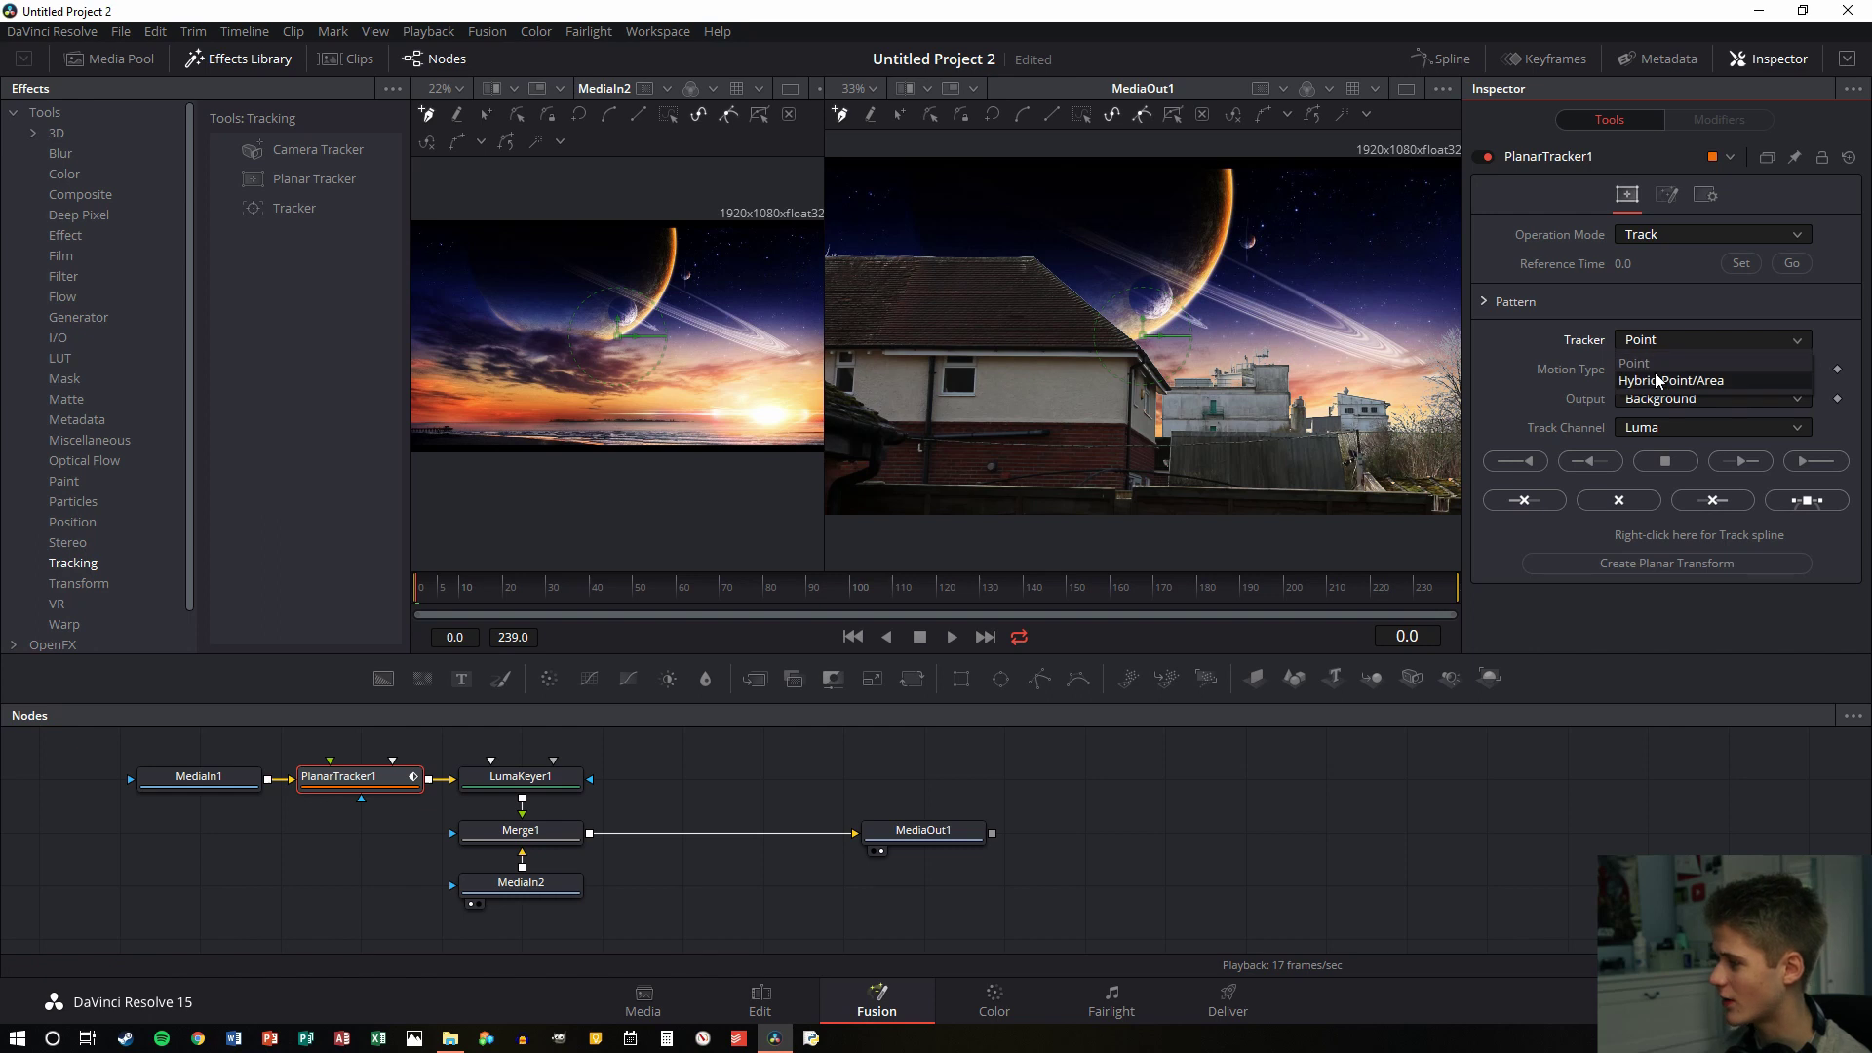
left_click(1656, 382)
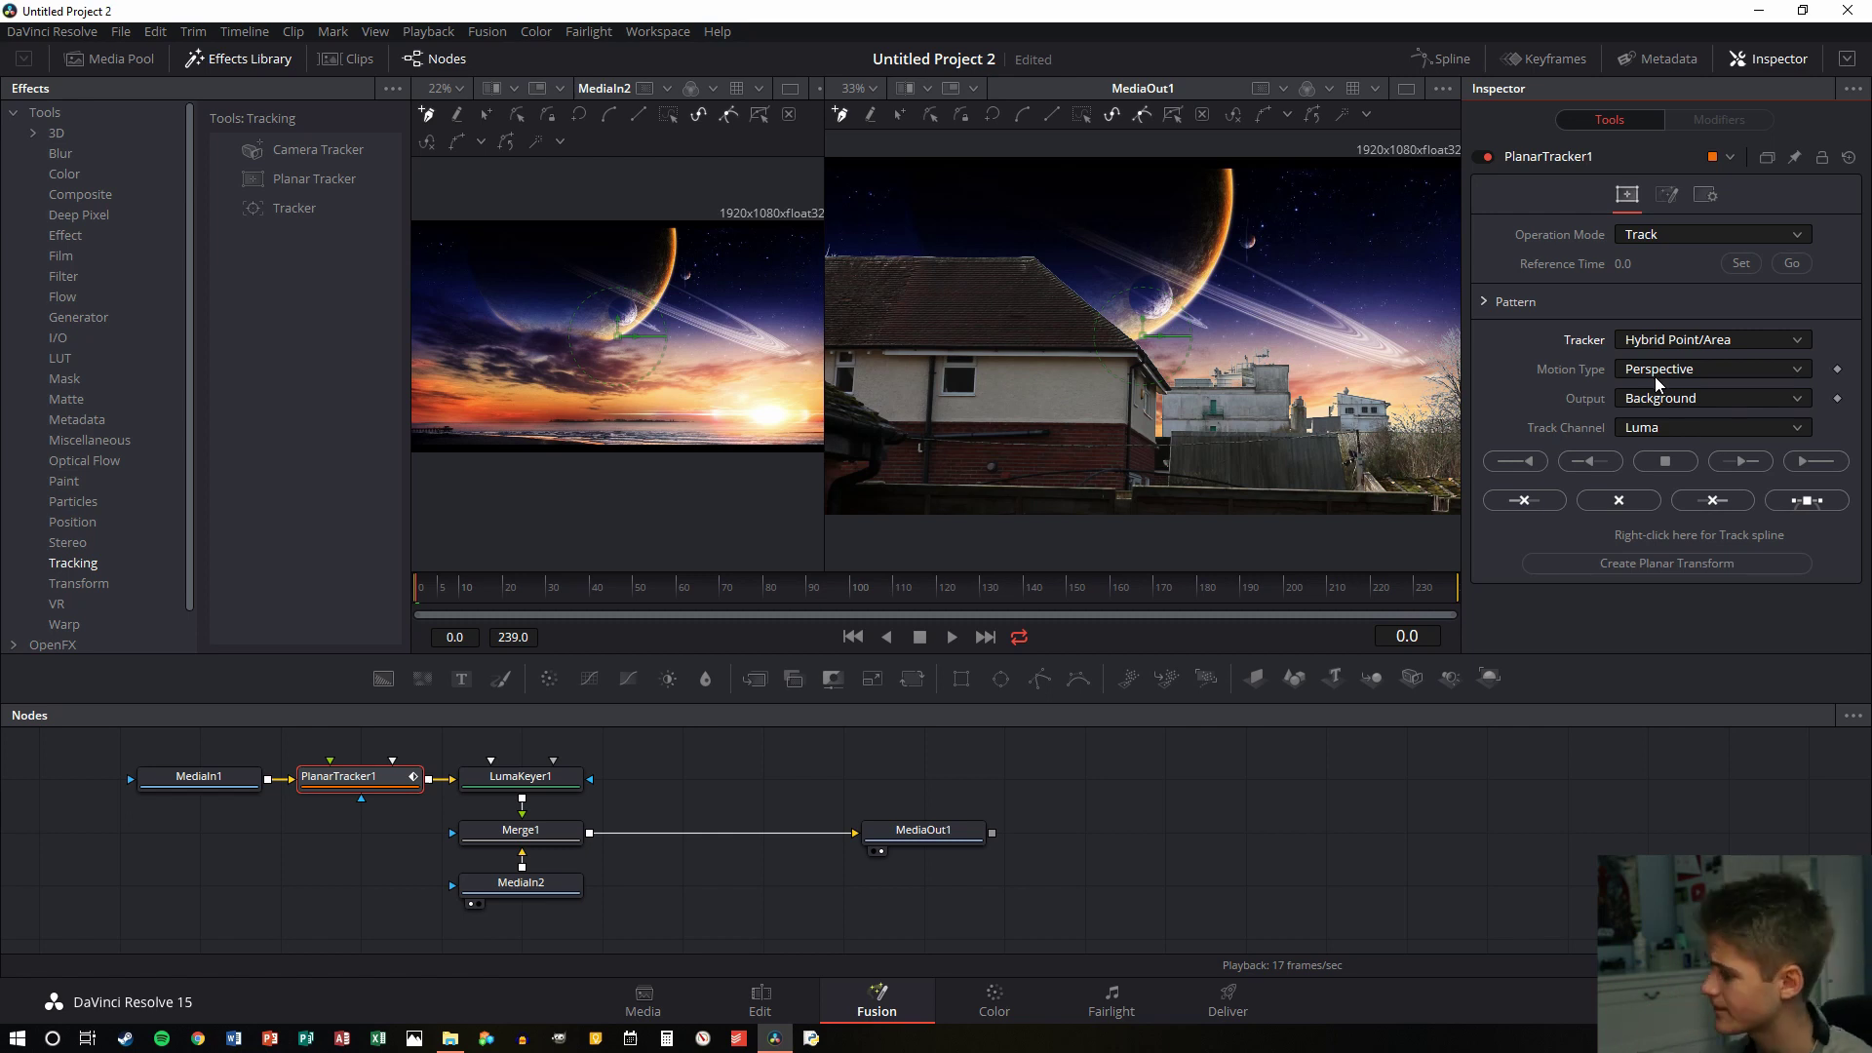
left_click(1665, 371)
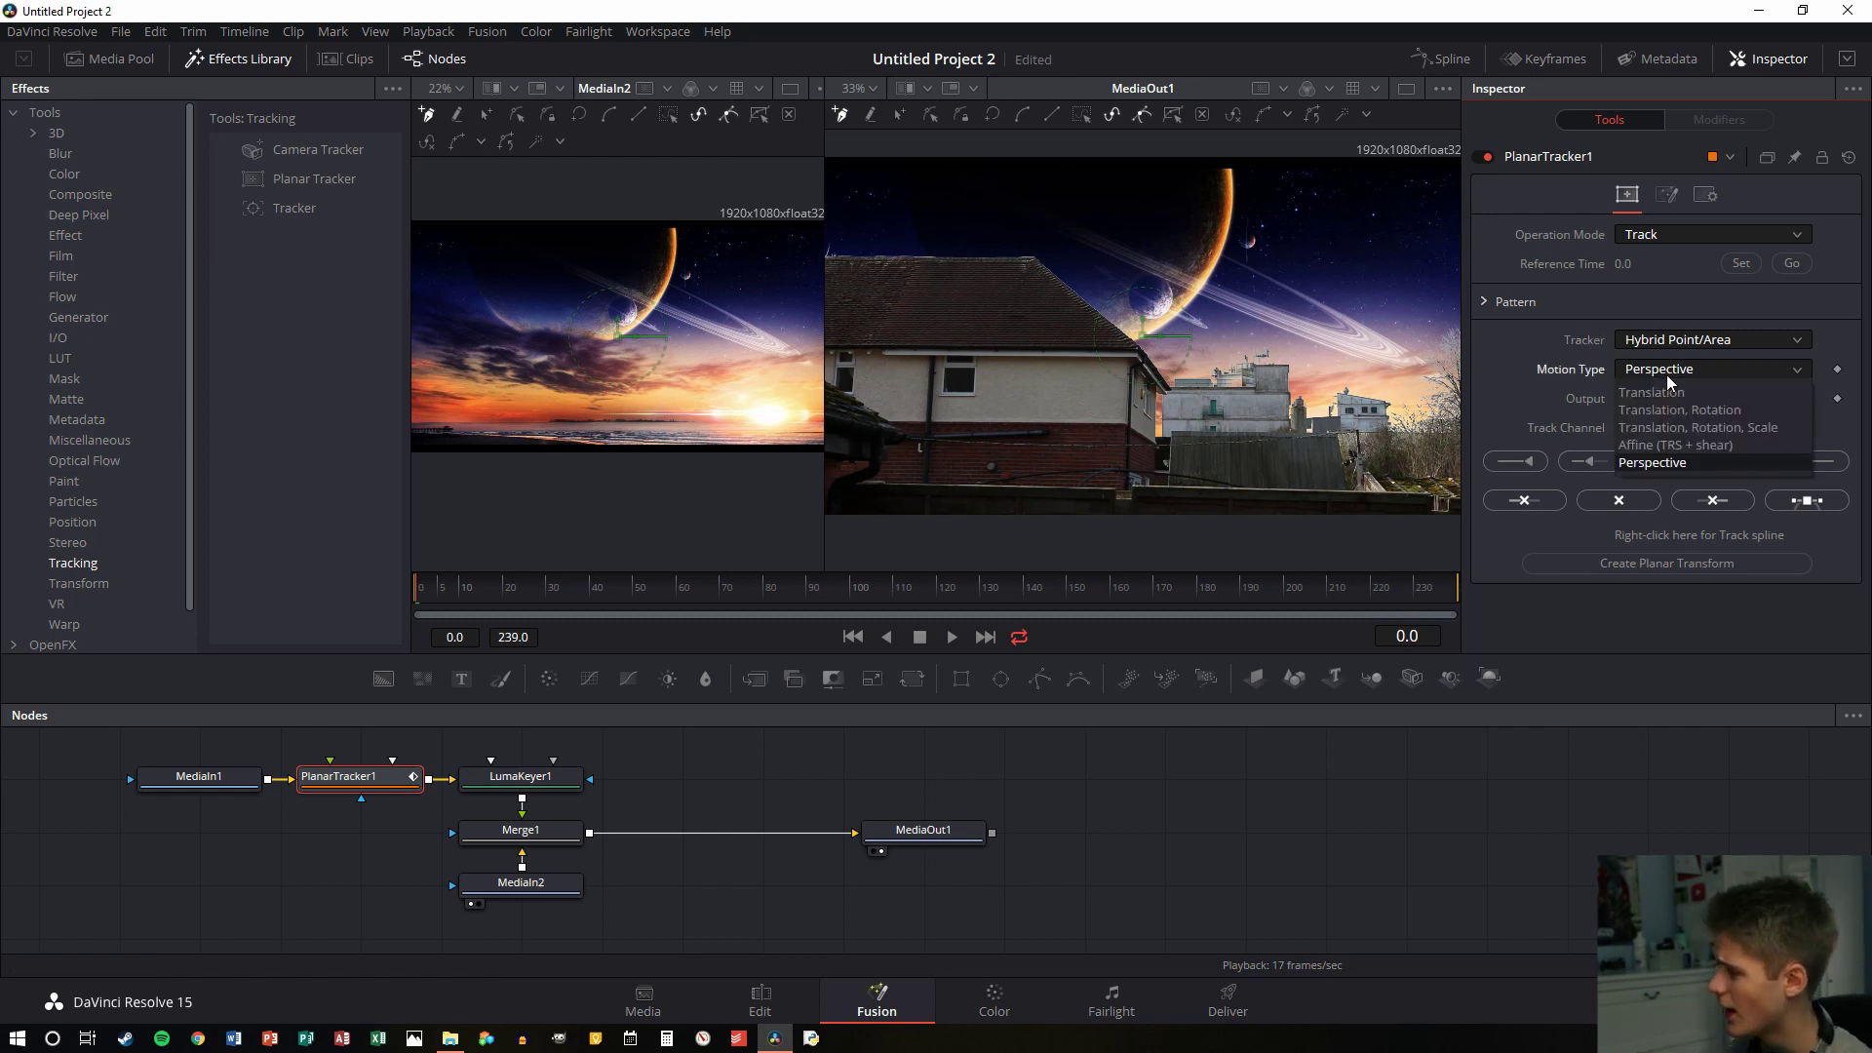
left_click(1689, 429)
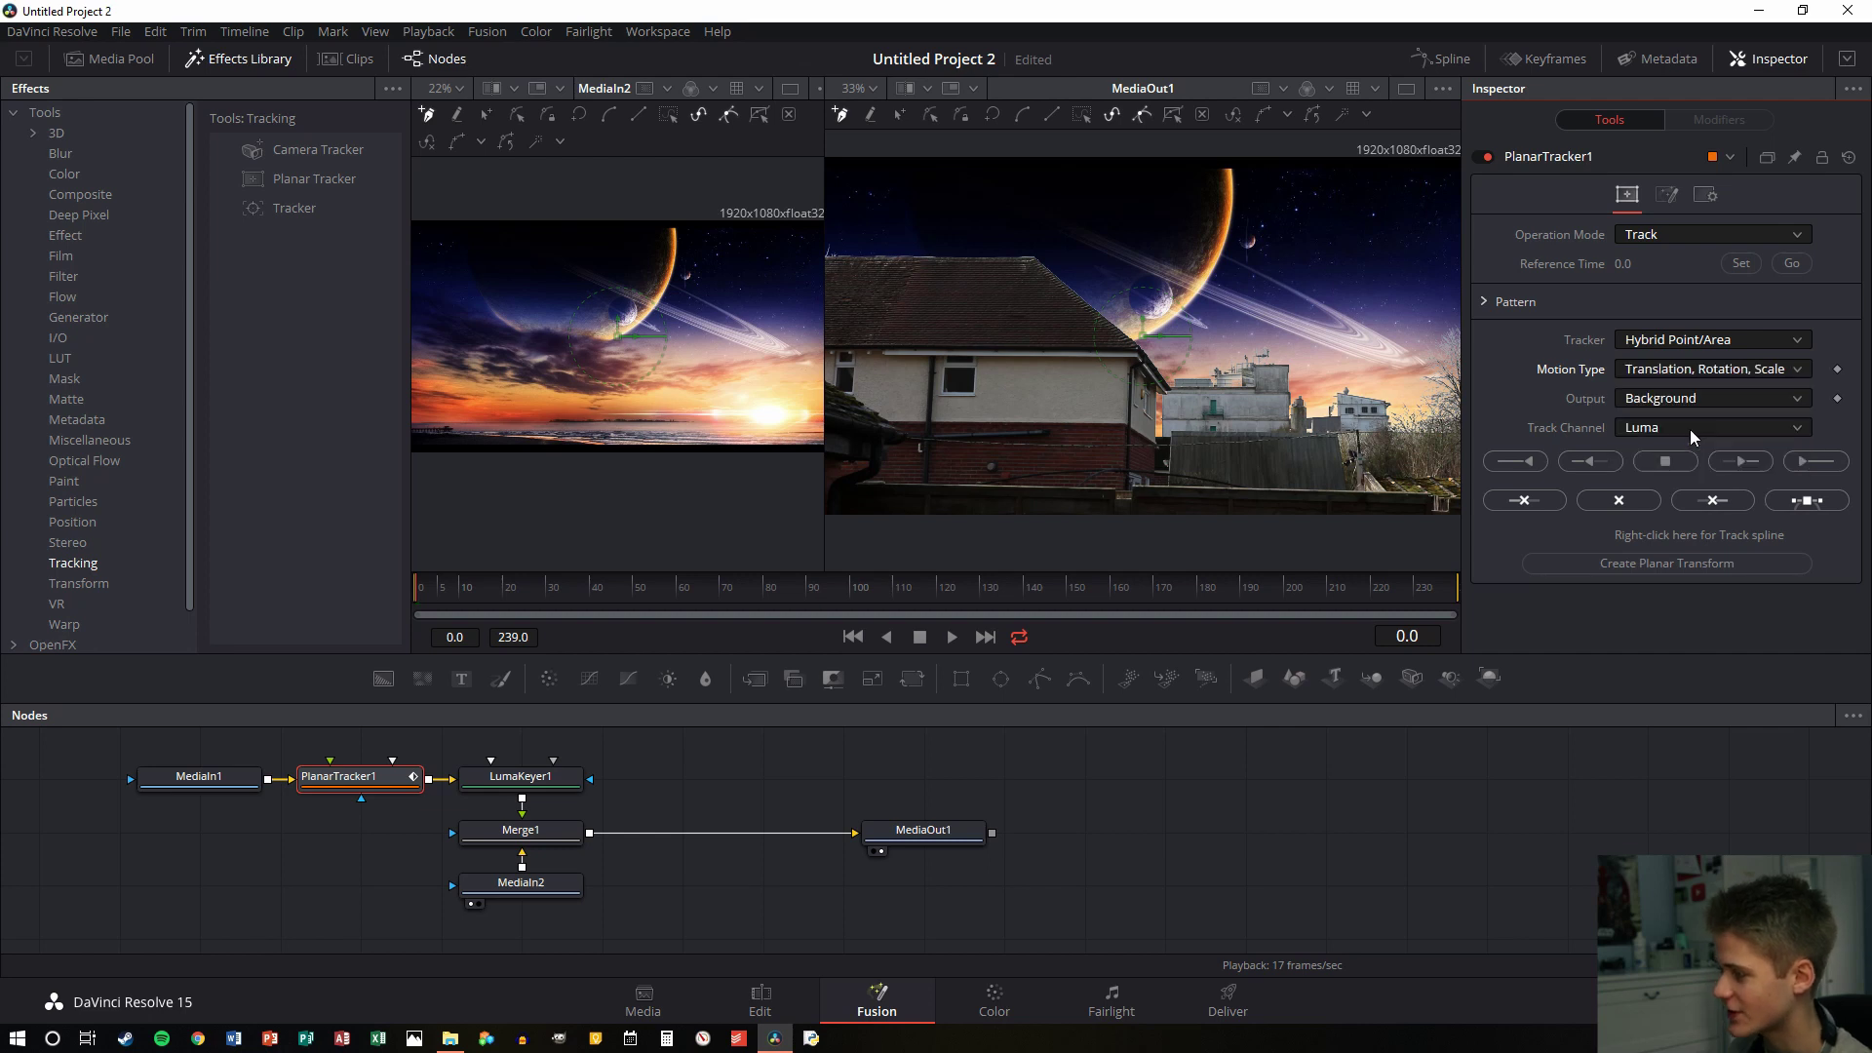
left_click(1679, 364)
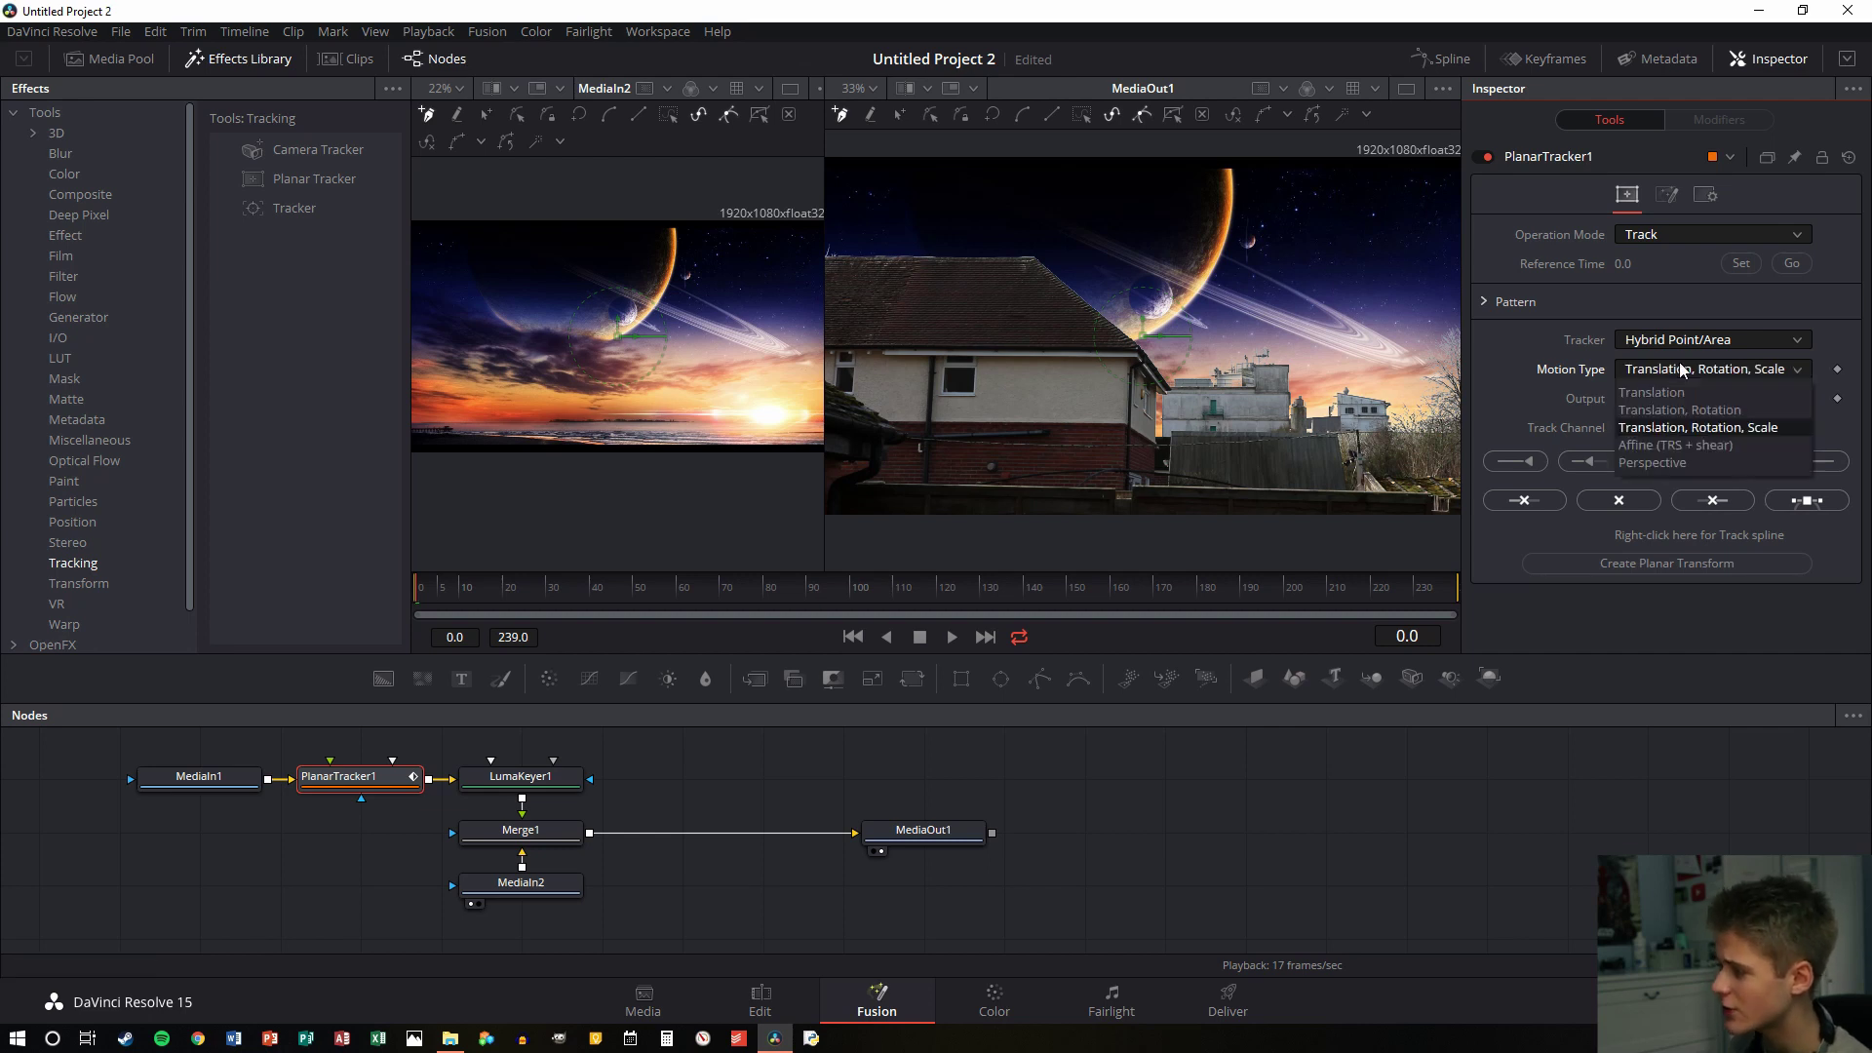
left_click(1695, 427)
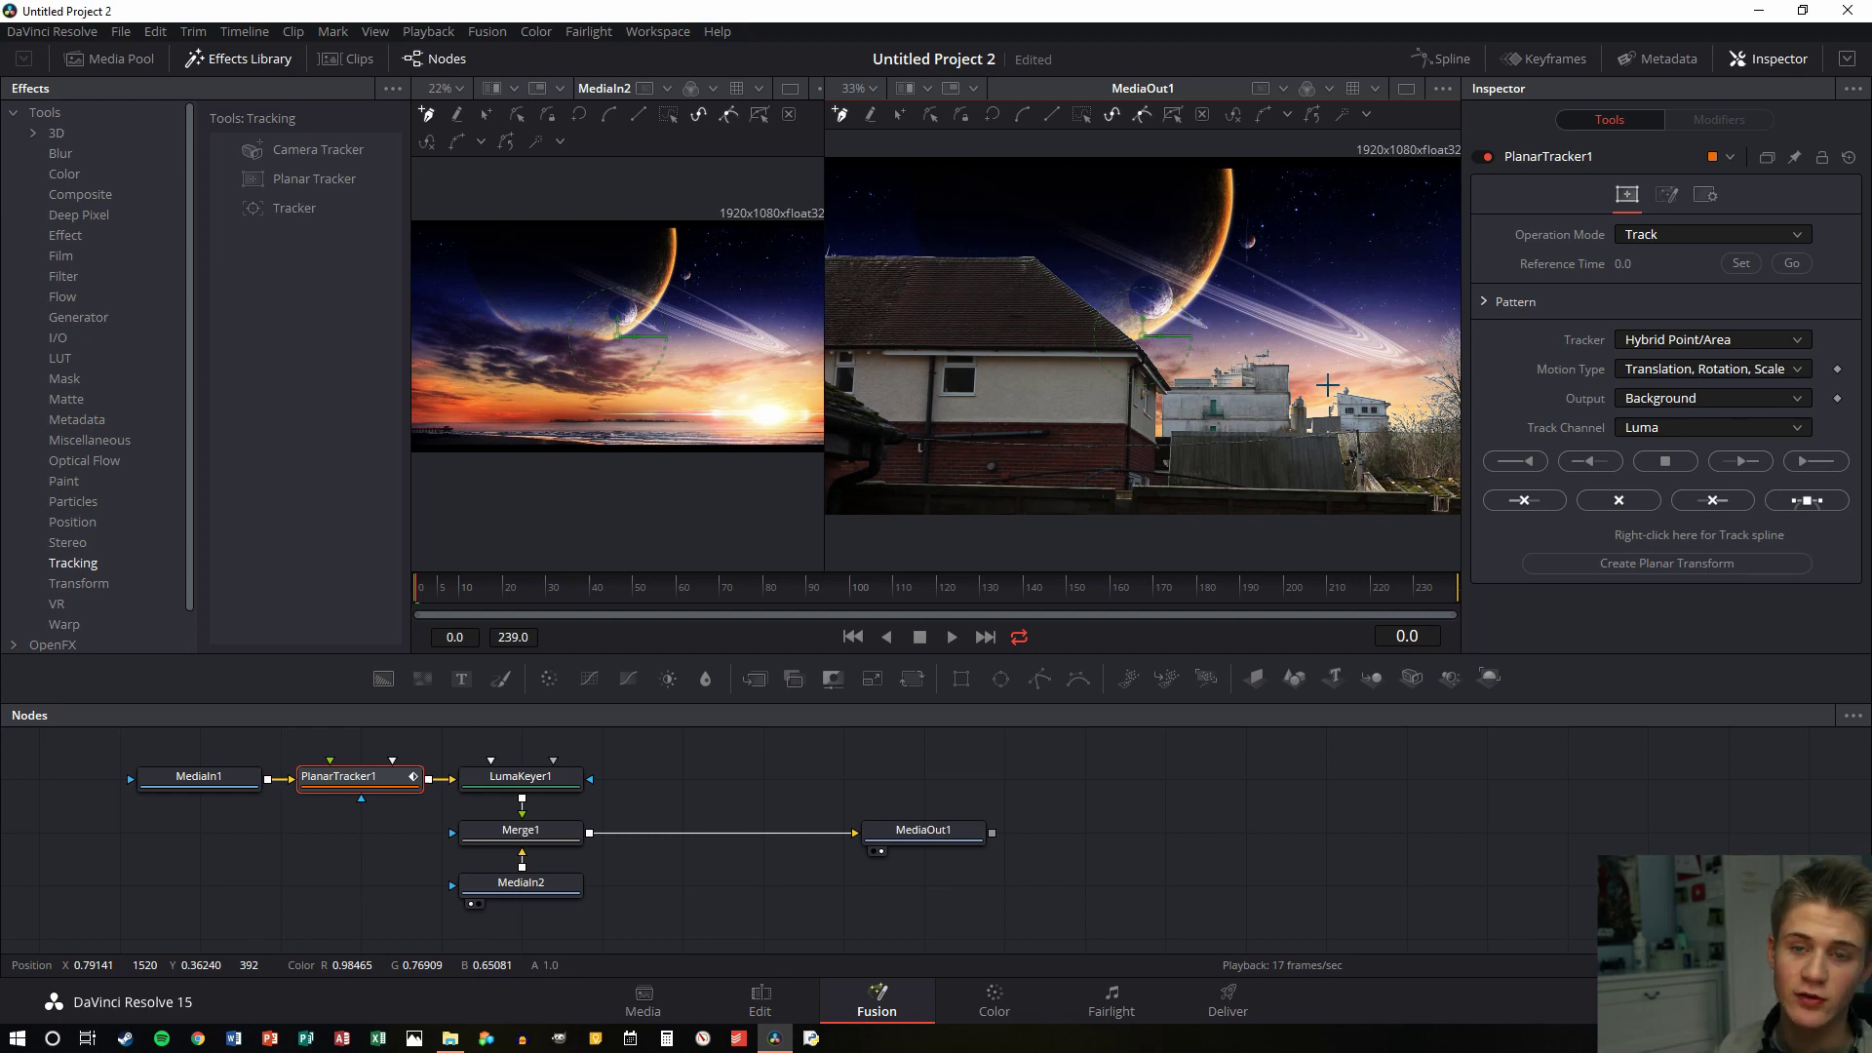
Draw a closed polygon around the distant white building as the tracking pattern
left_click(1328, 385)
left_click(1329, 411)
left_click(1331, 434)
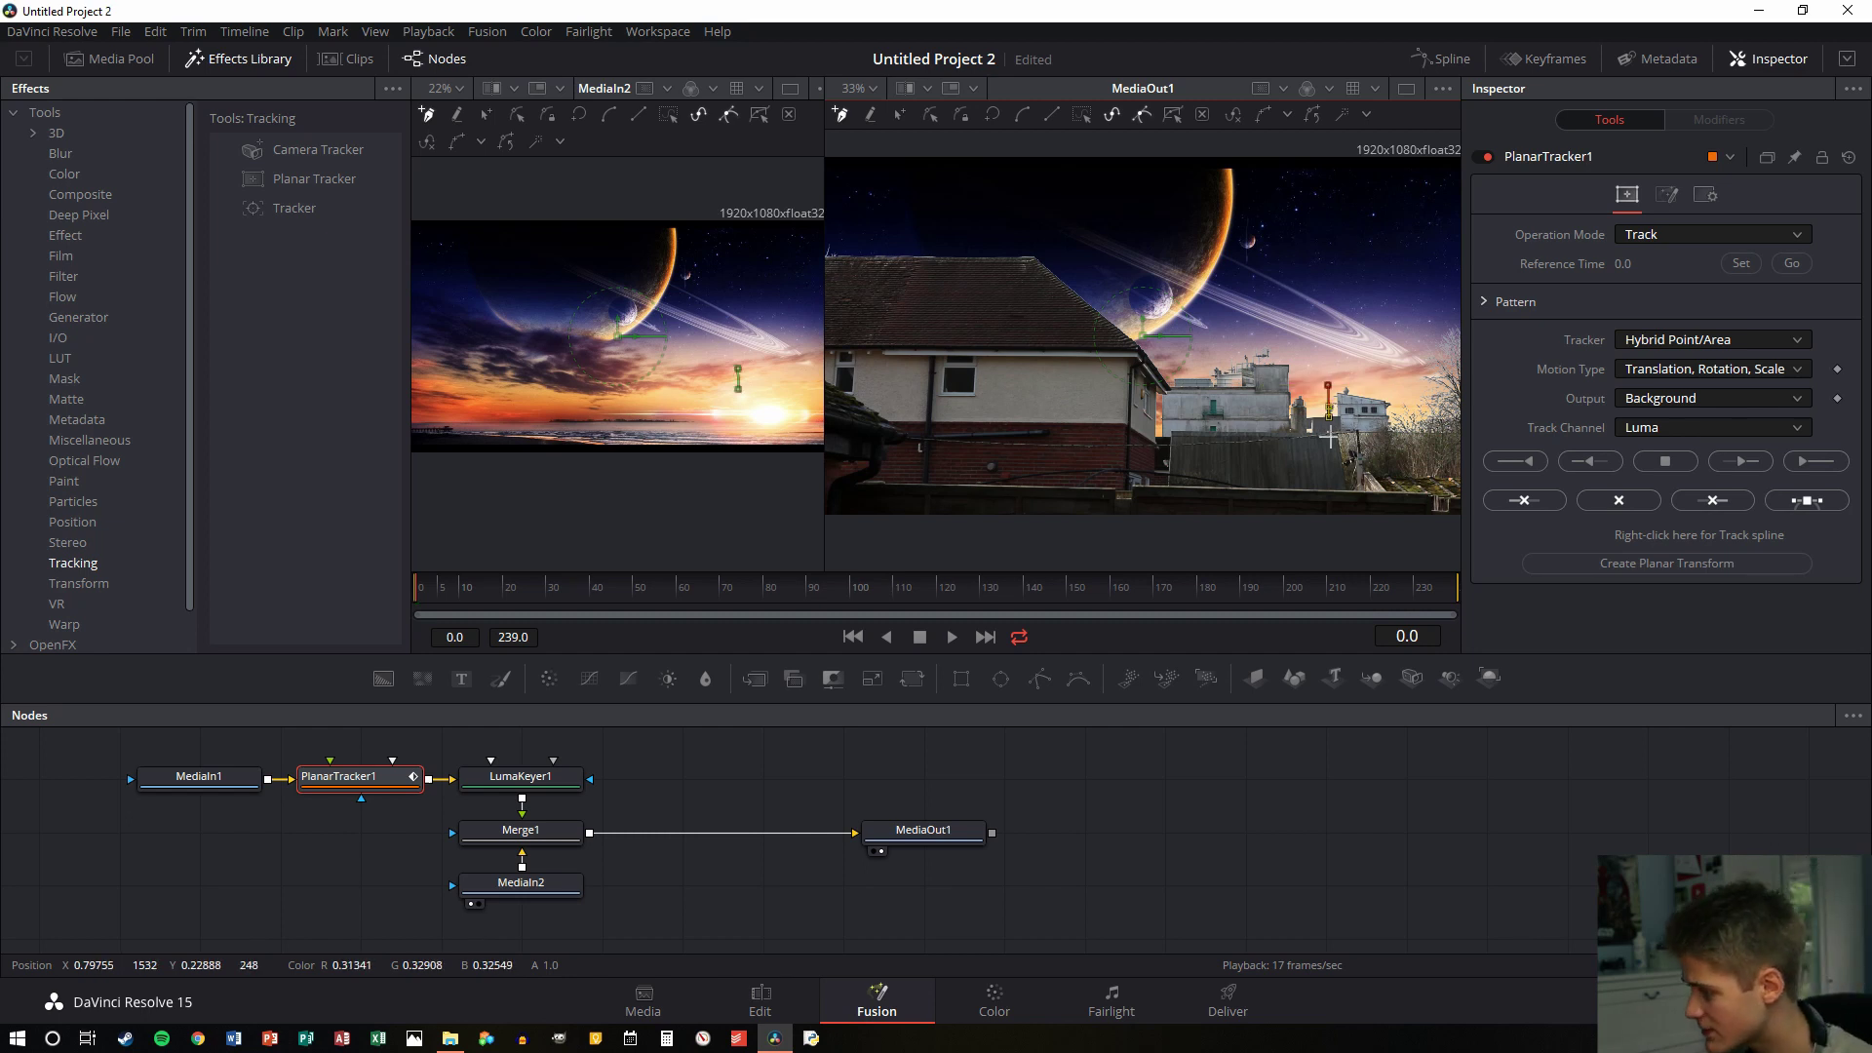
left_click(1365, 446)
left_click(1401, 431)
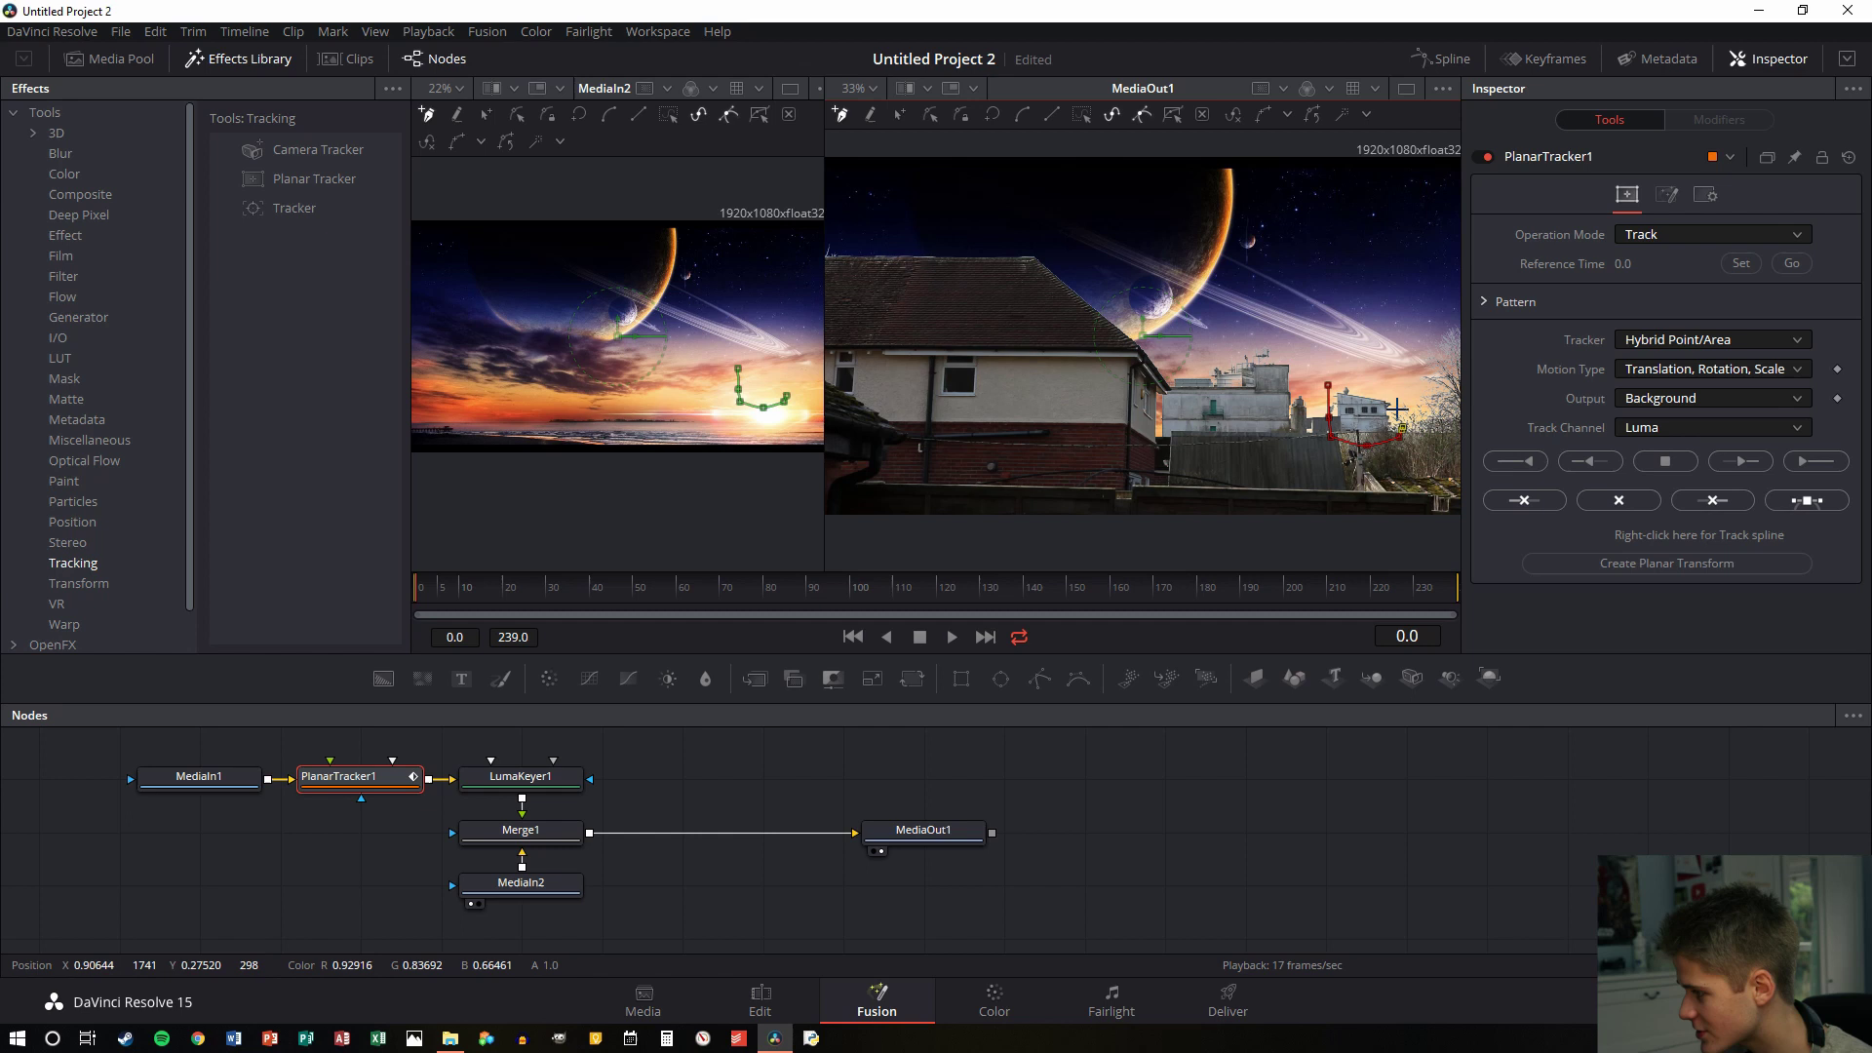
left_click(1396, 392)
left_click(1328, 386)
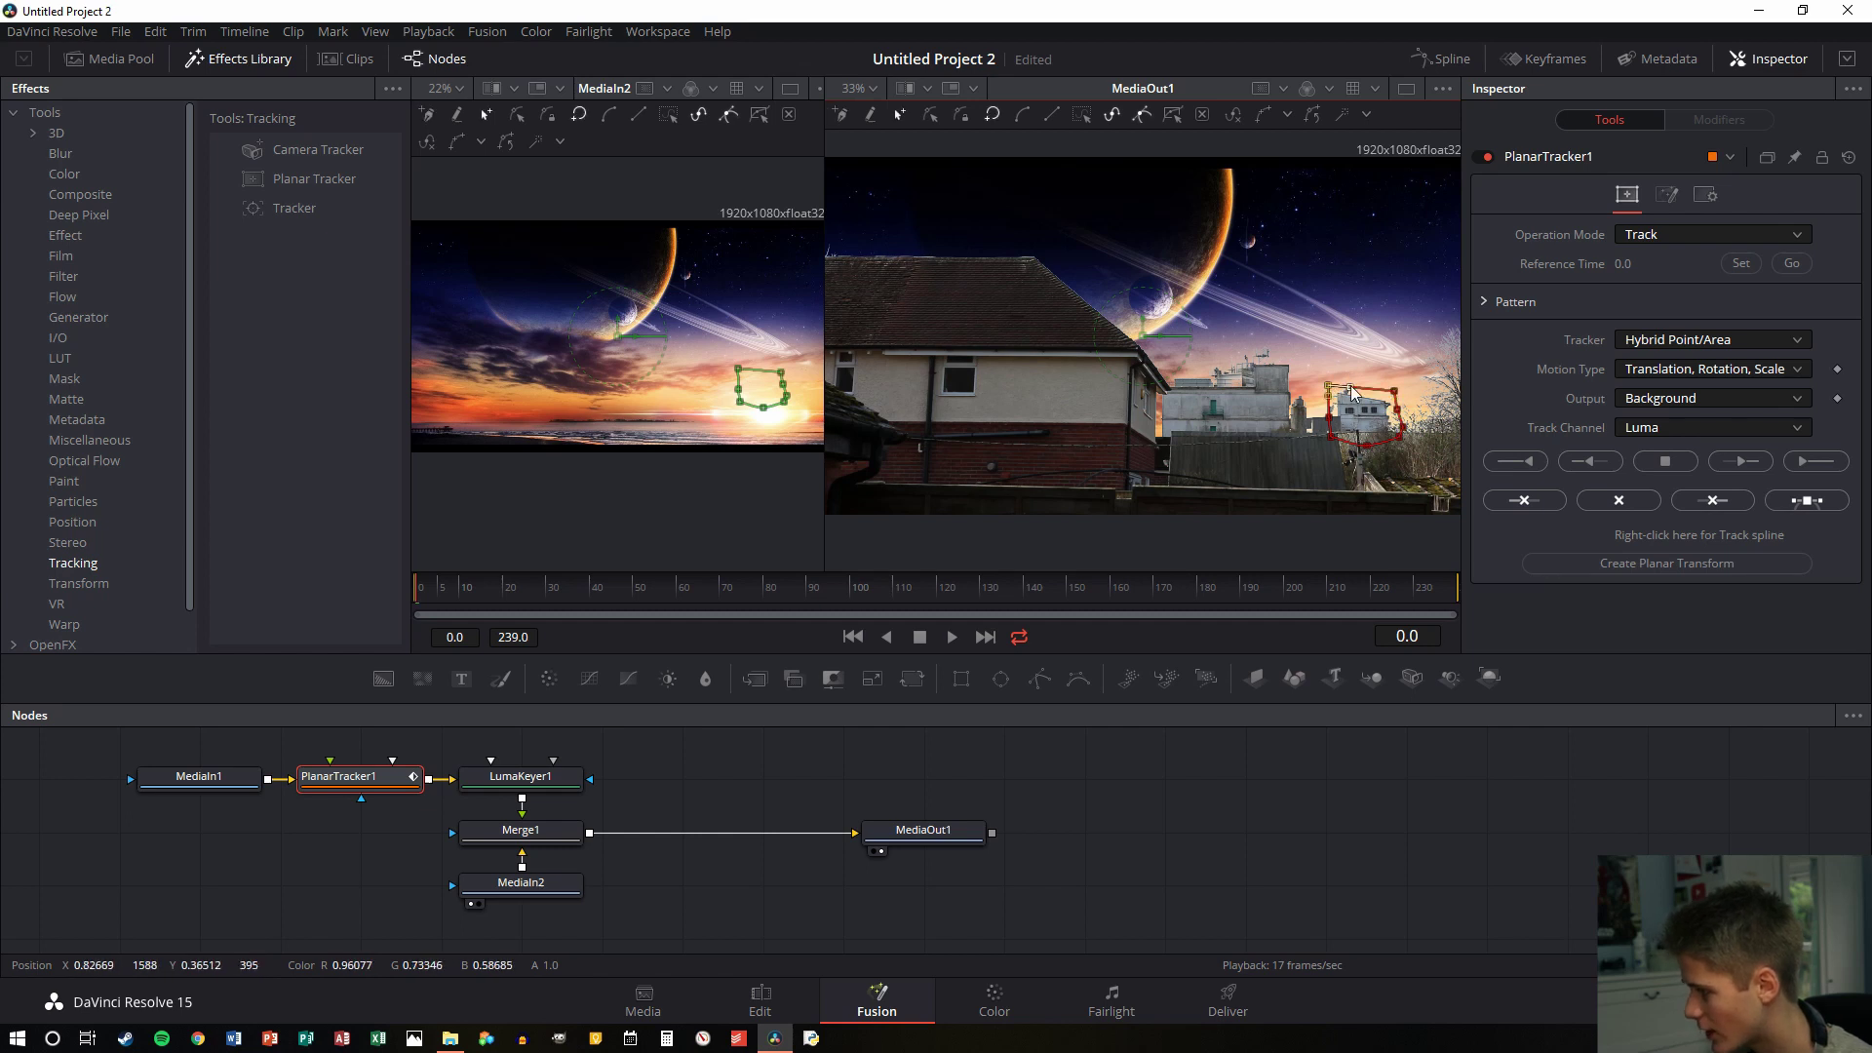
Scrub through the clip to check the outline, ending back on the first frame
left_click(728, 587)
left_click(1066, 583)
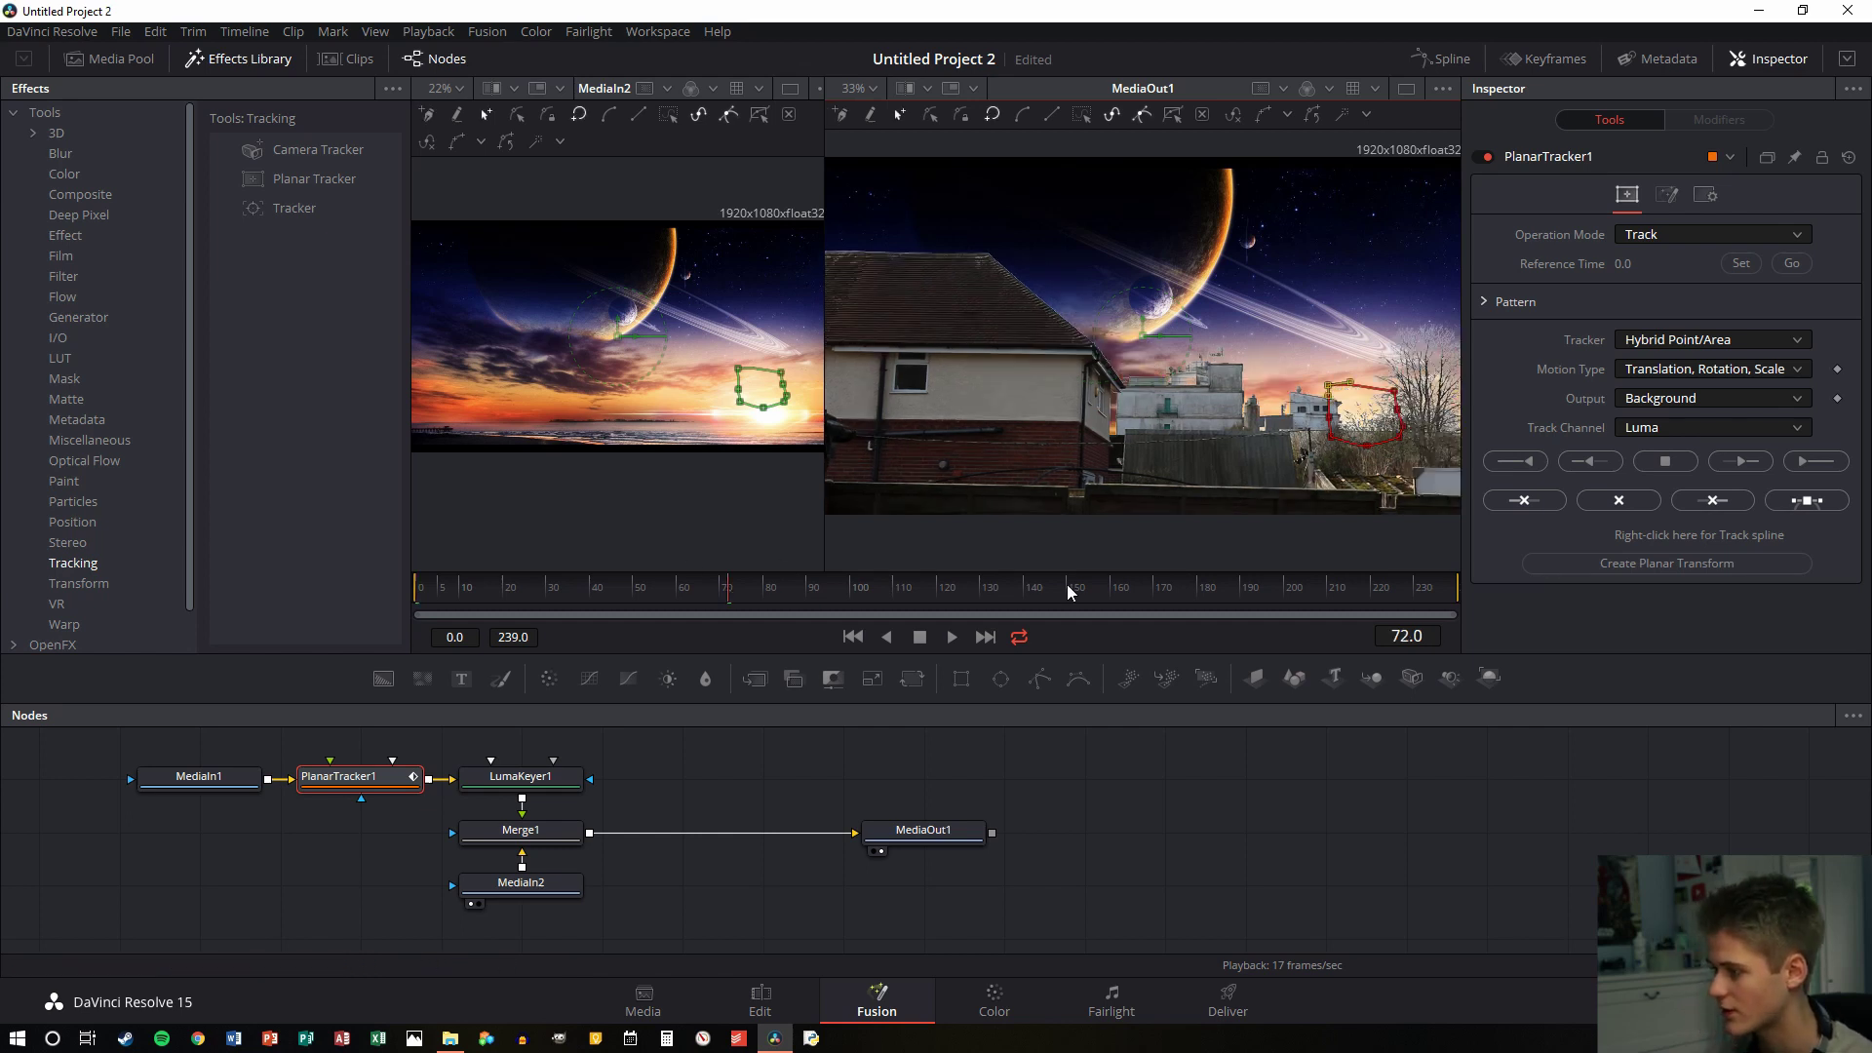
left_click(1425, 585)
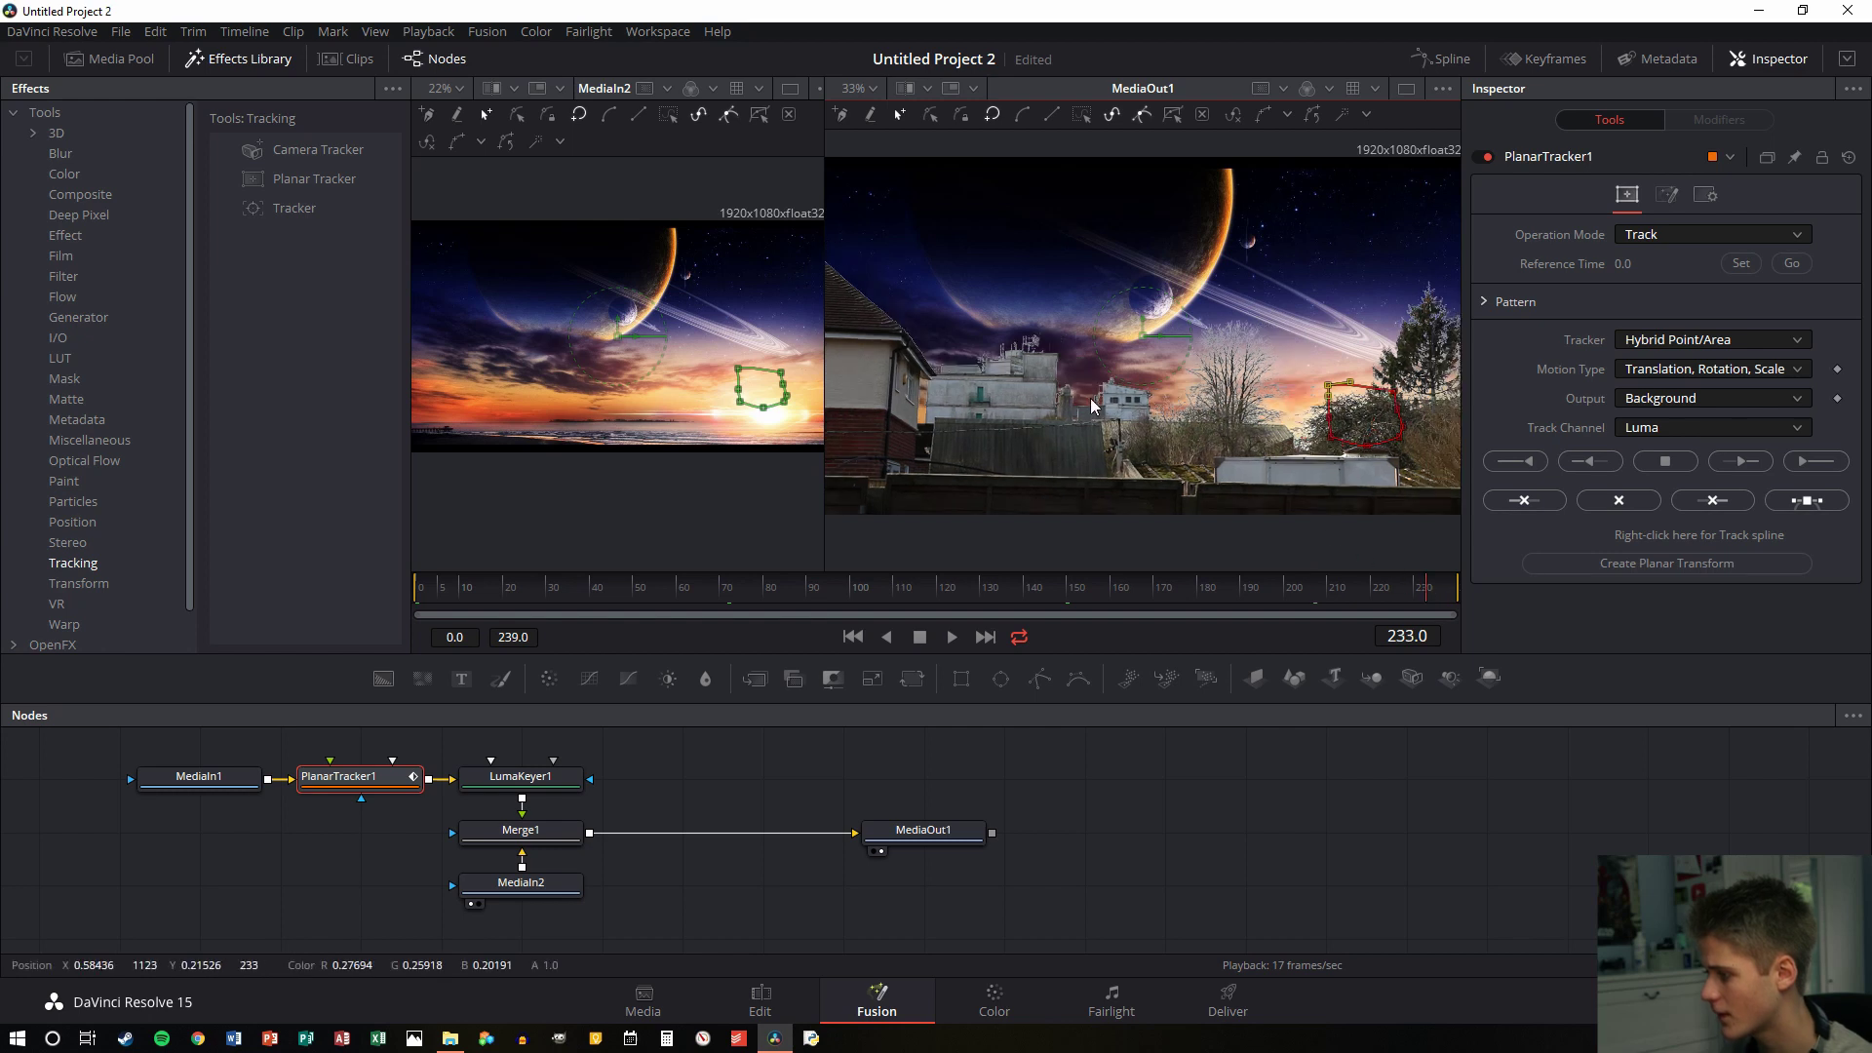
left_click(424, 585)
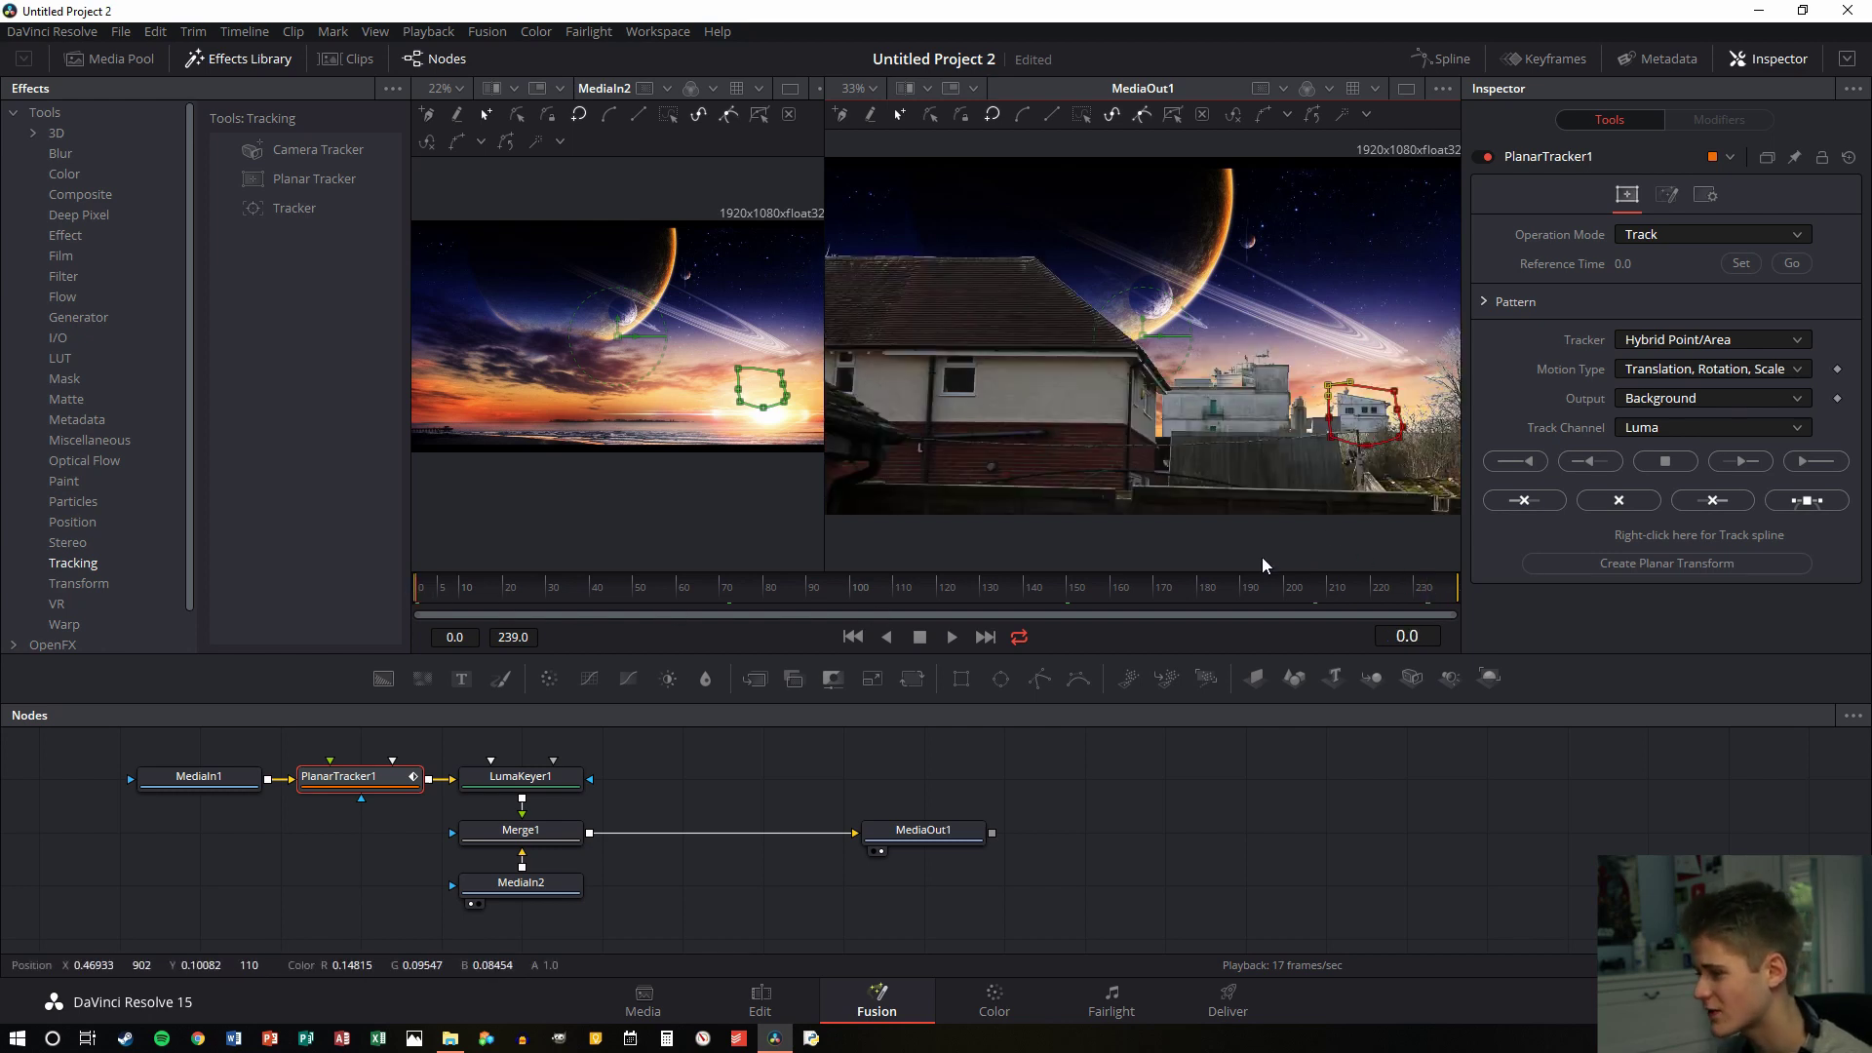
left_click(1442, 597)
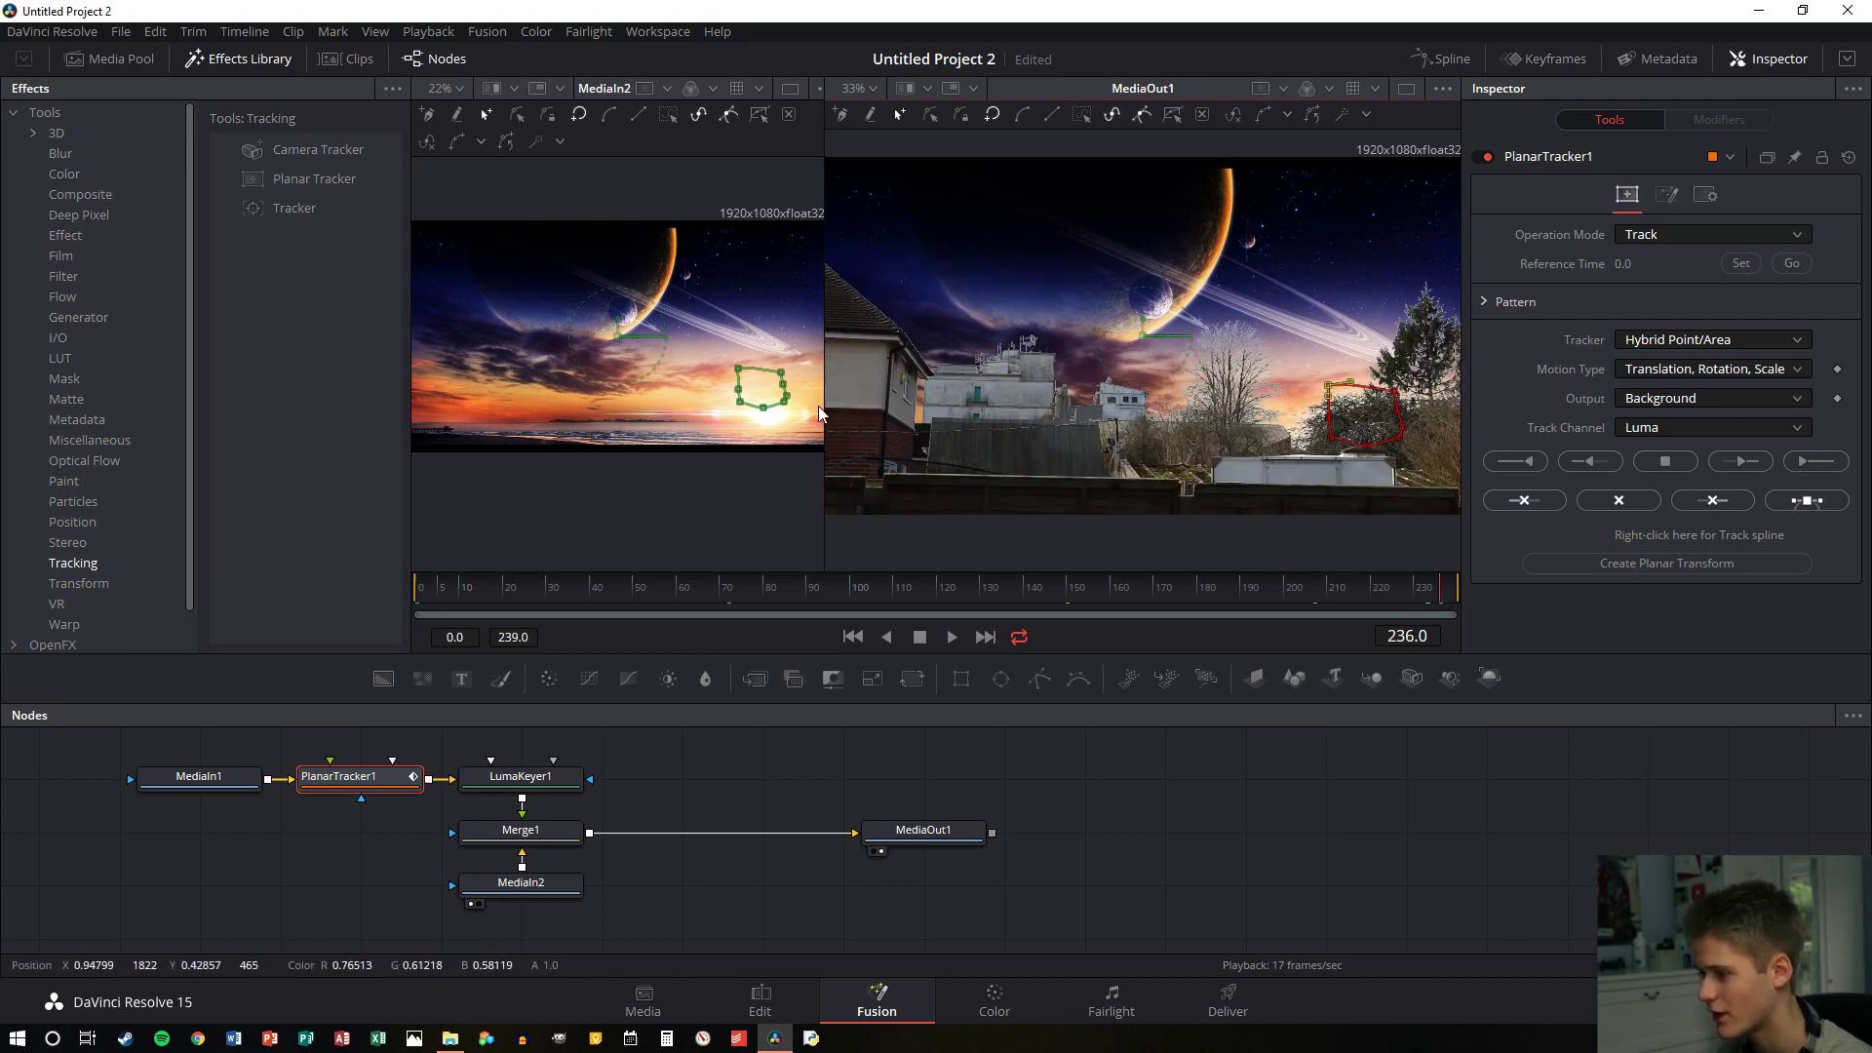
left_click(420, 591)
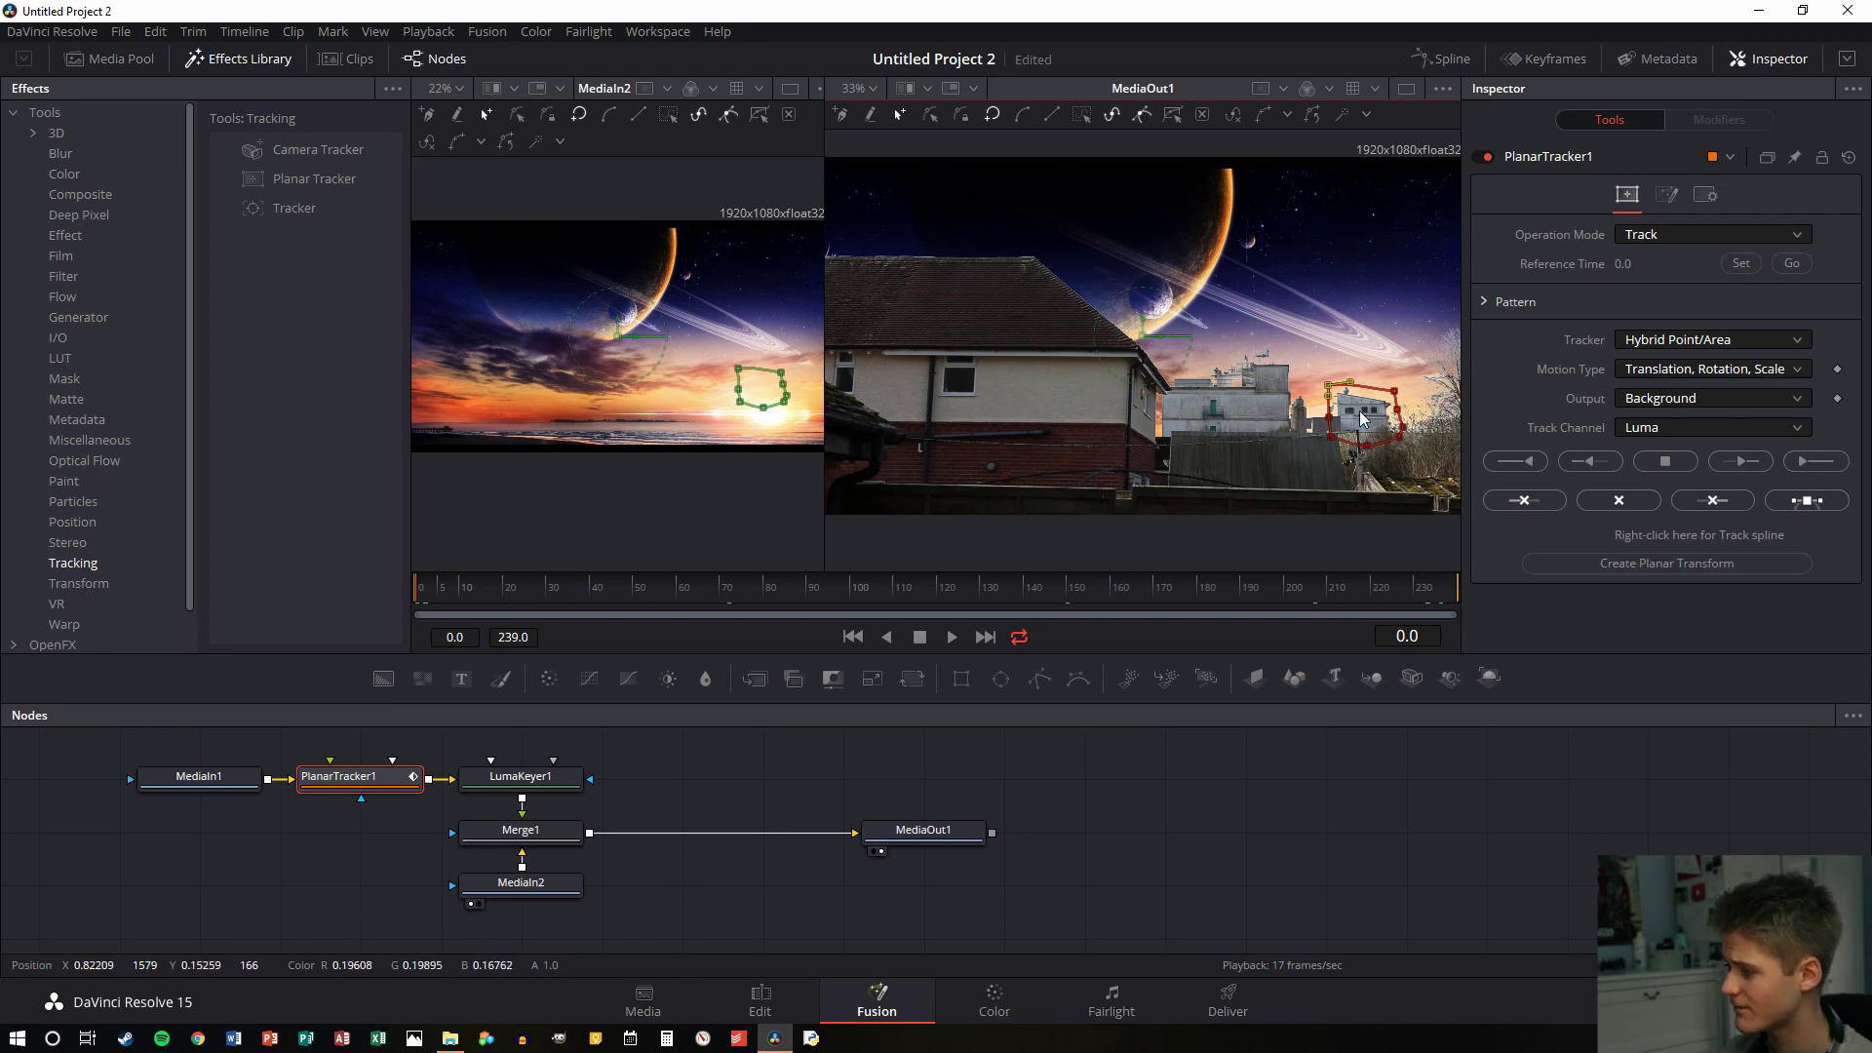
Track the outlined building forward in repeated runs to frame 239, then scrub back toward the start
left_click(1814, 462)
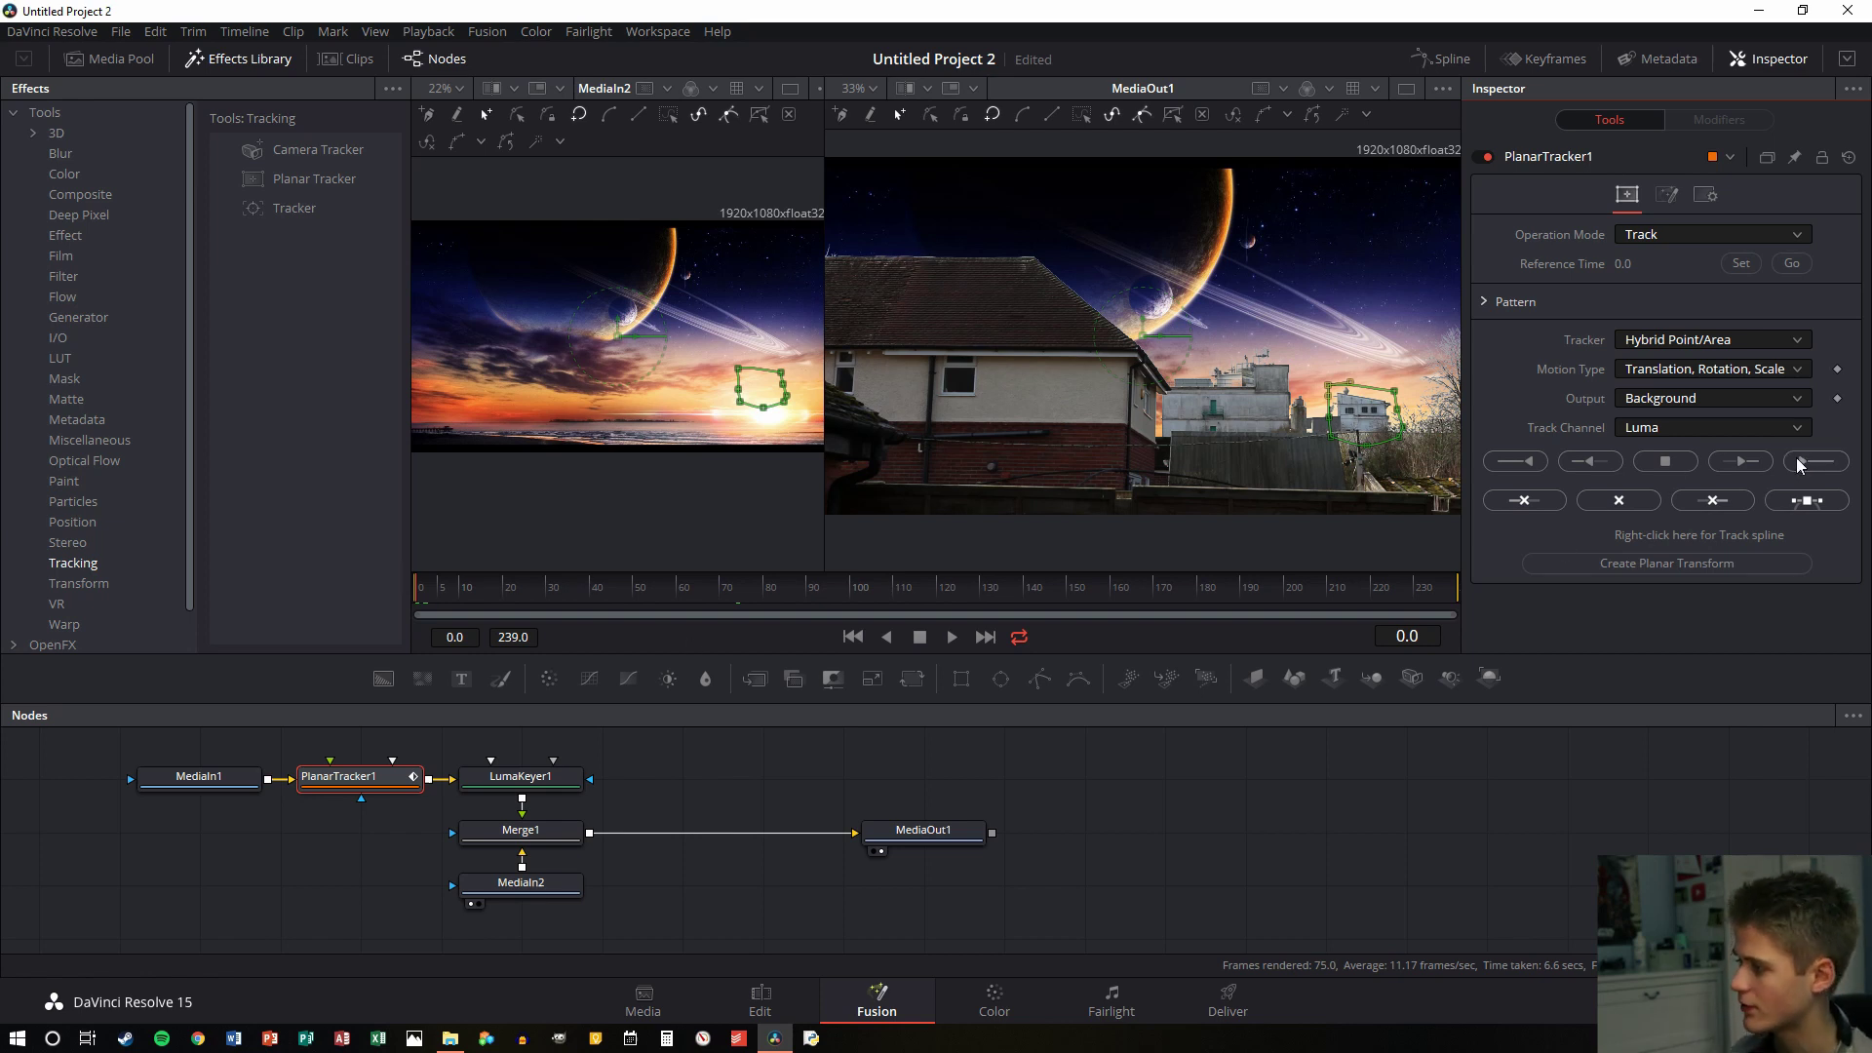
left_click(1801, 465)
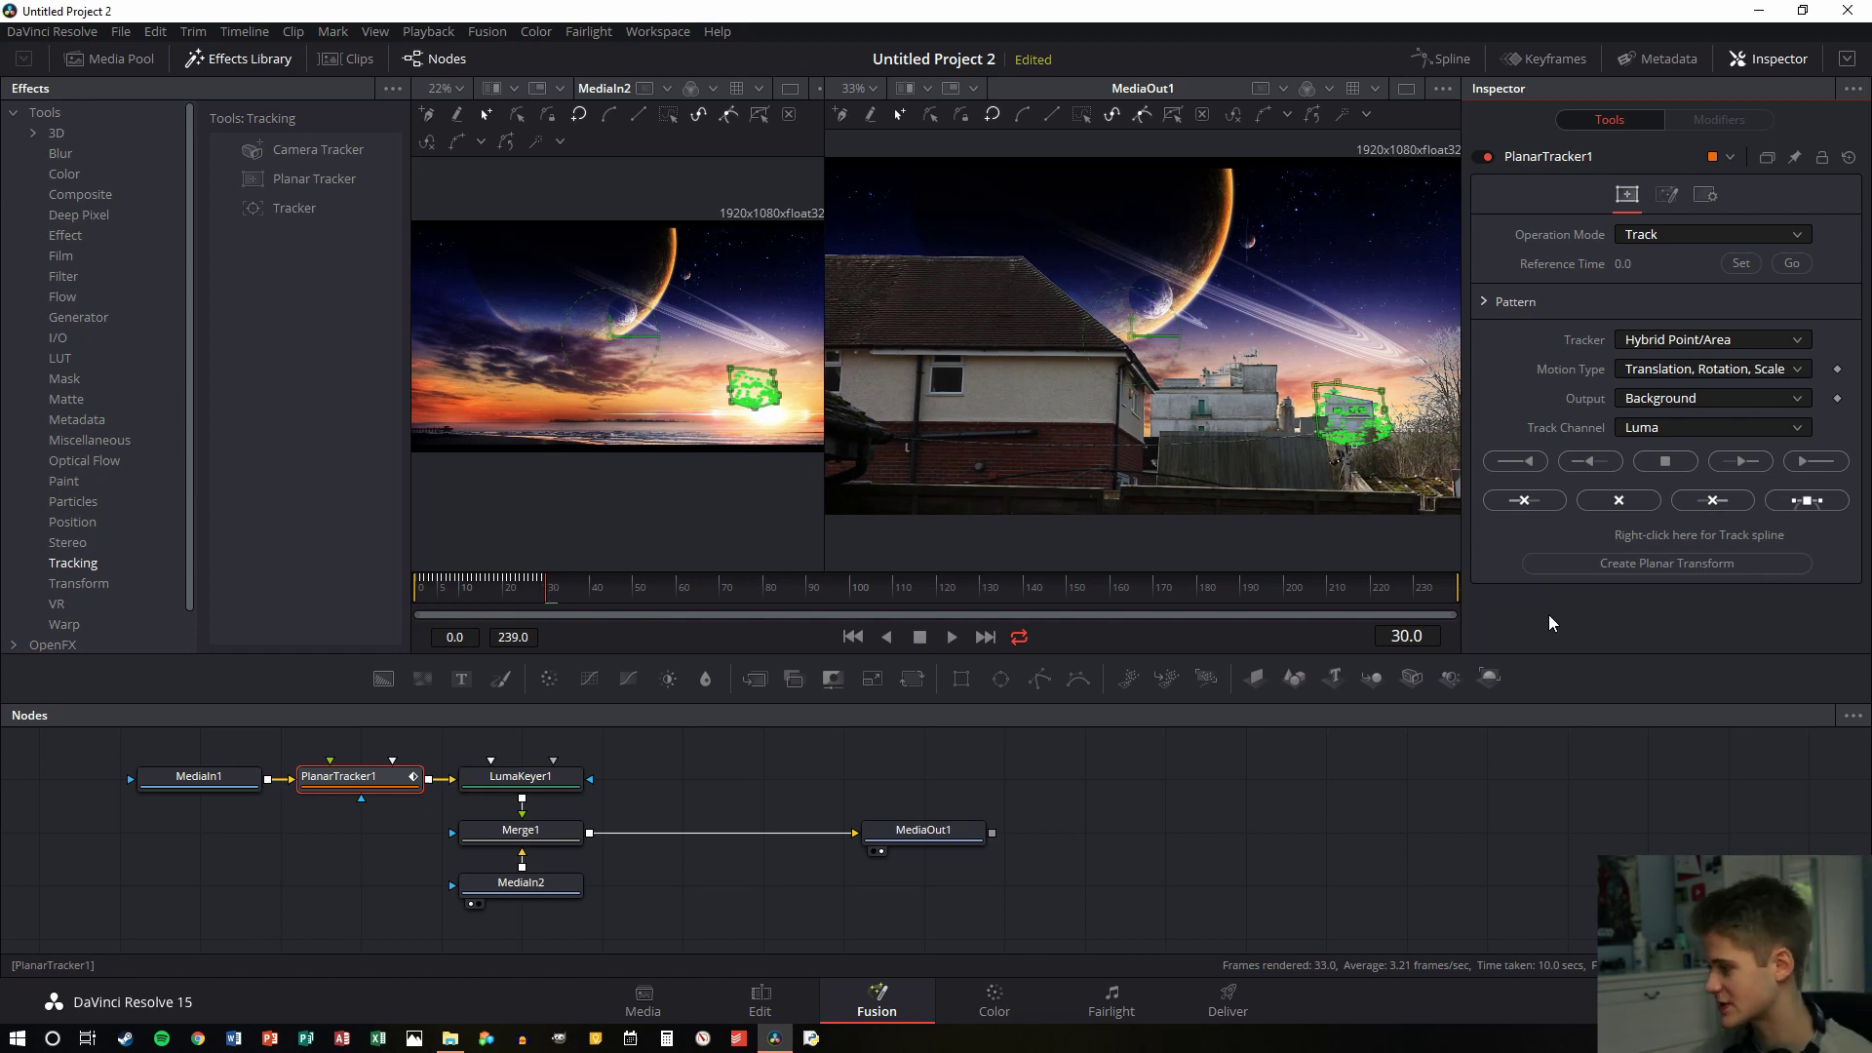
key("Right")
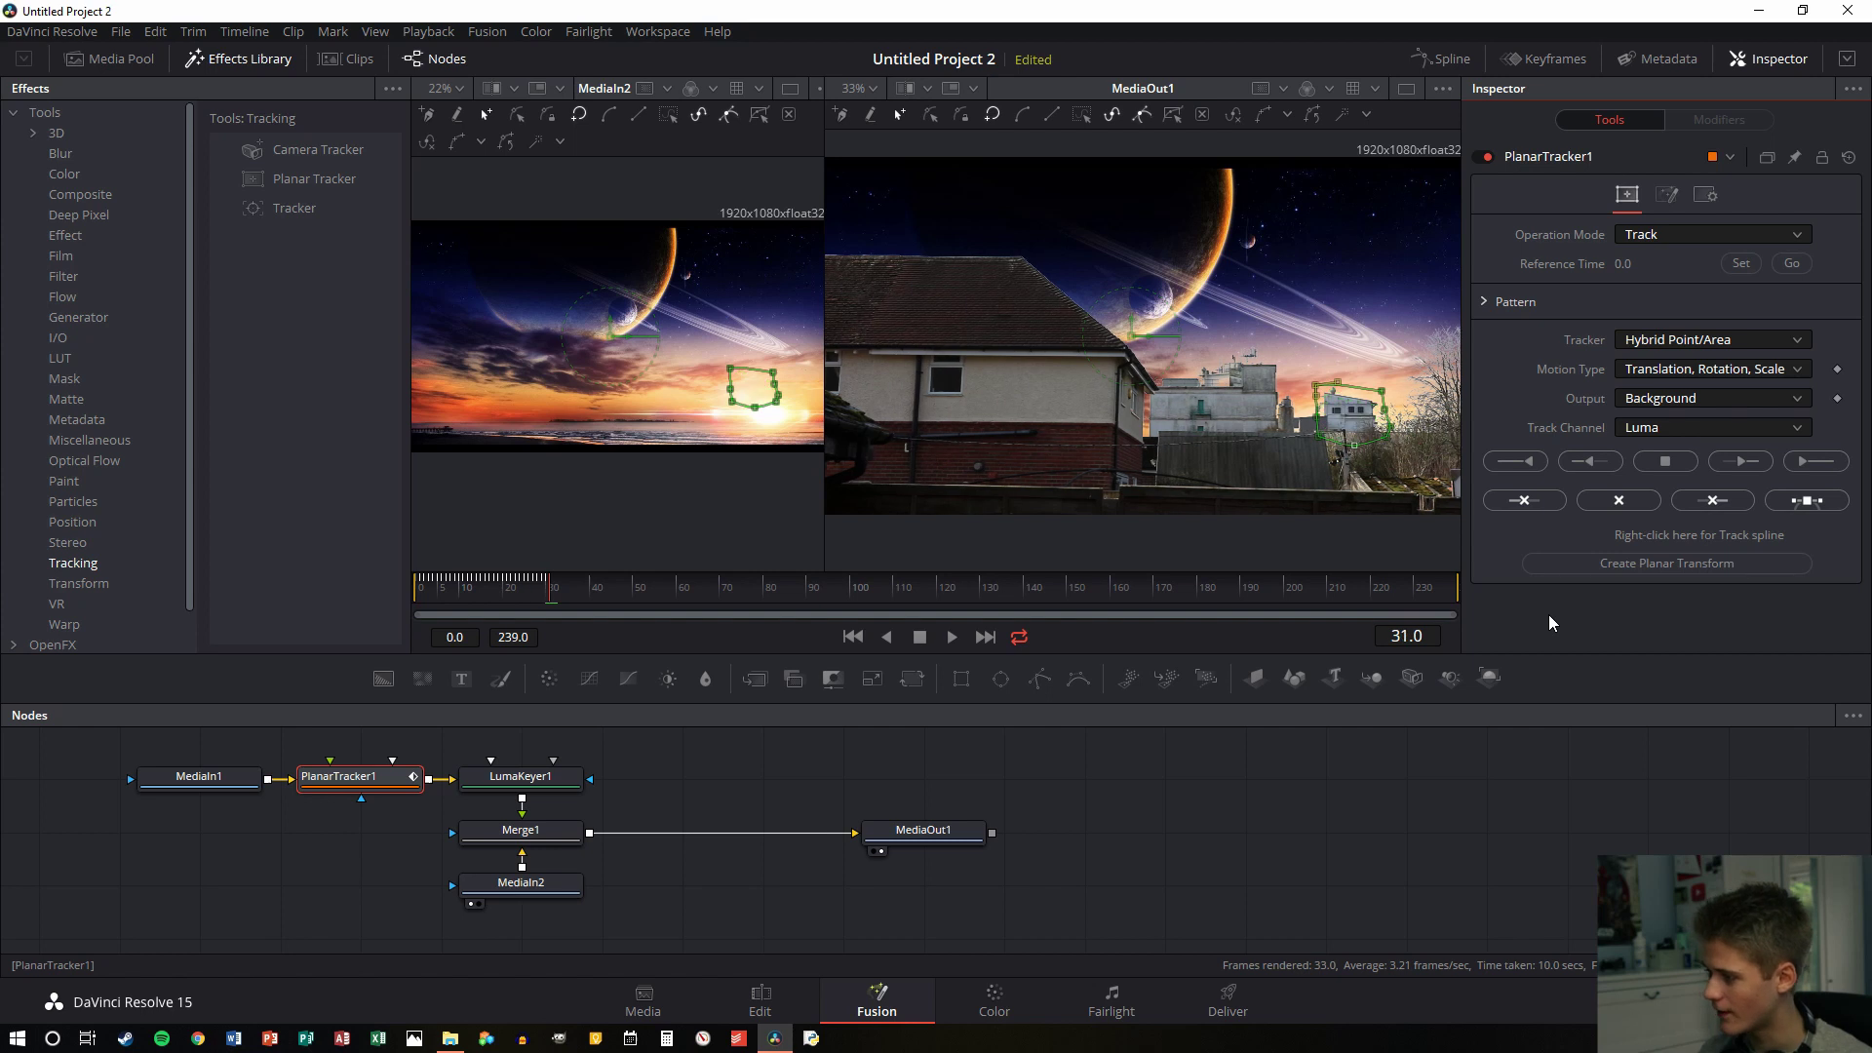
key("Left")
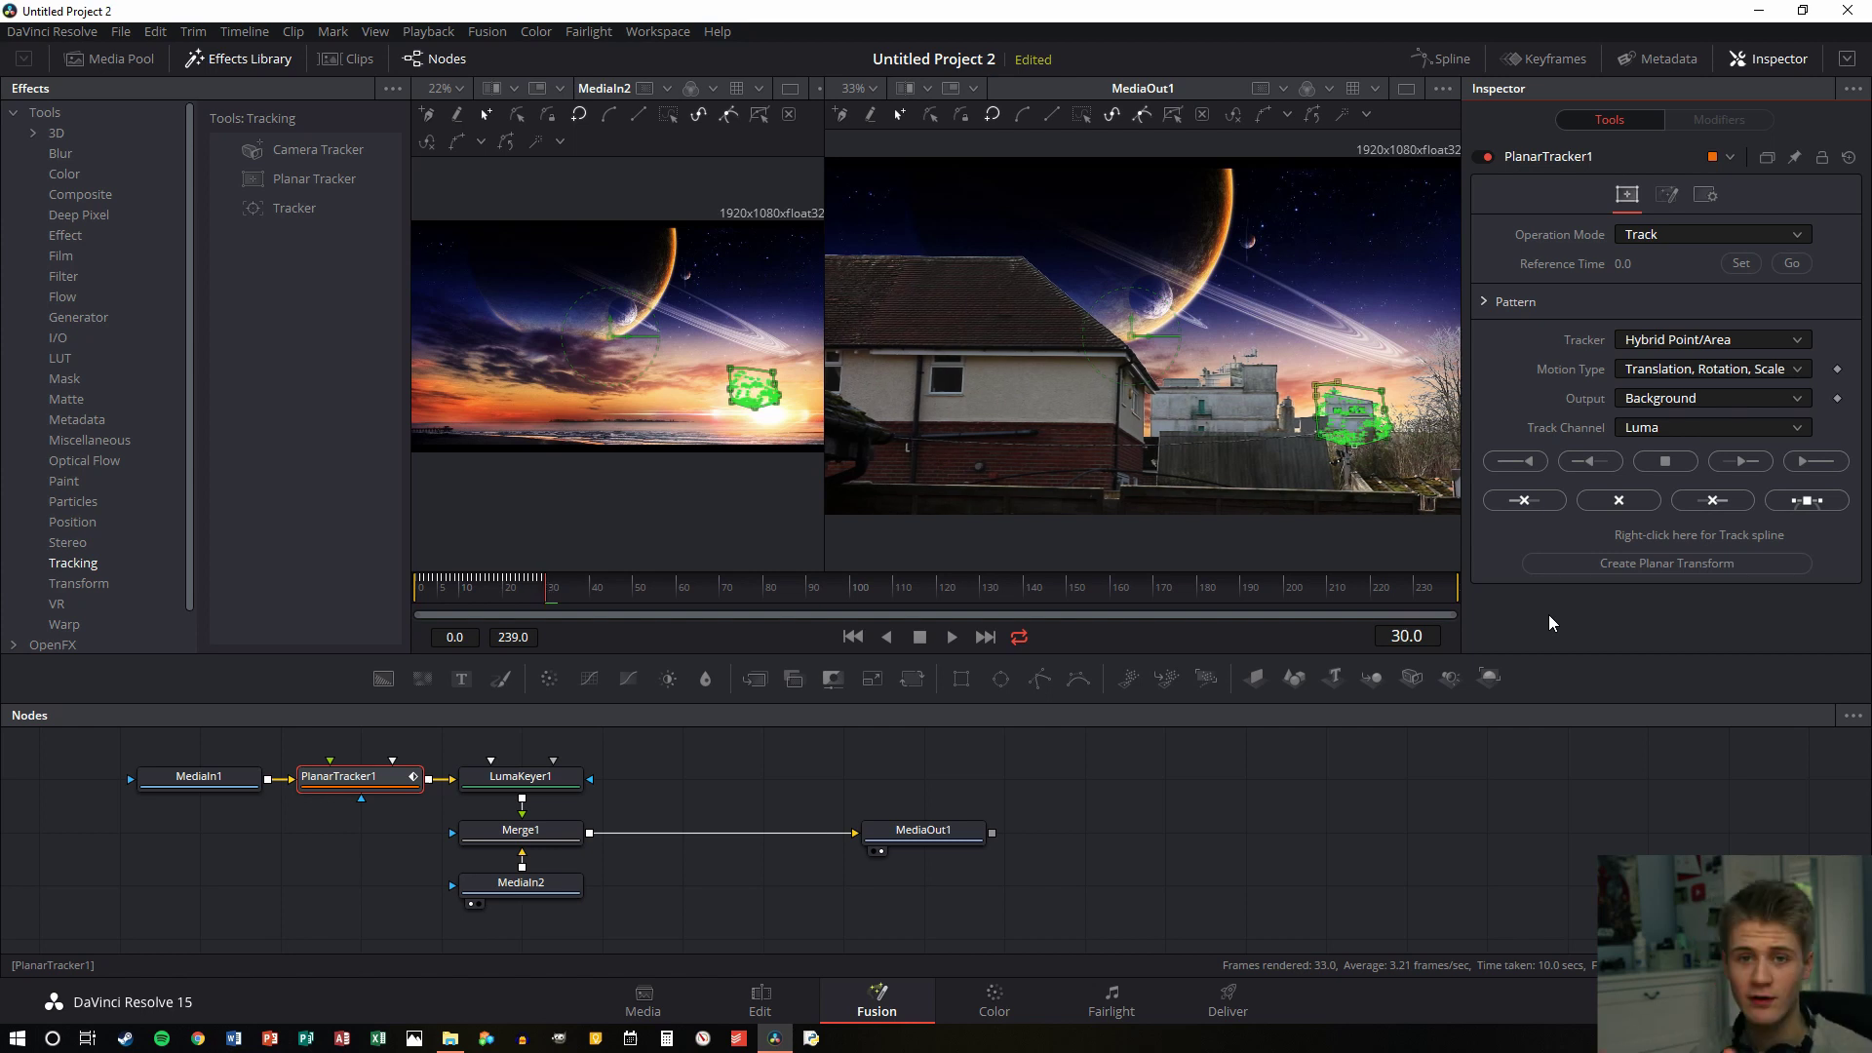
left_click(1819, 464)
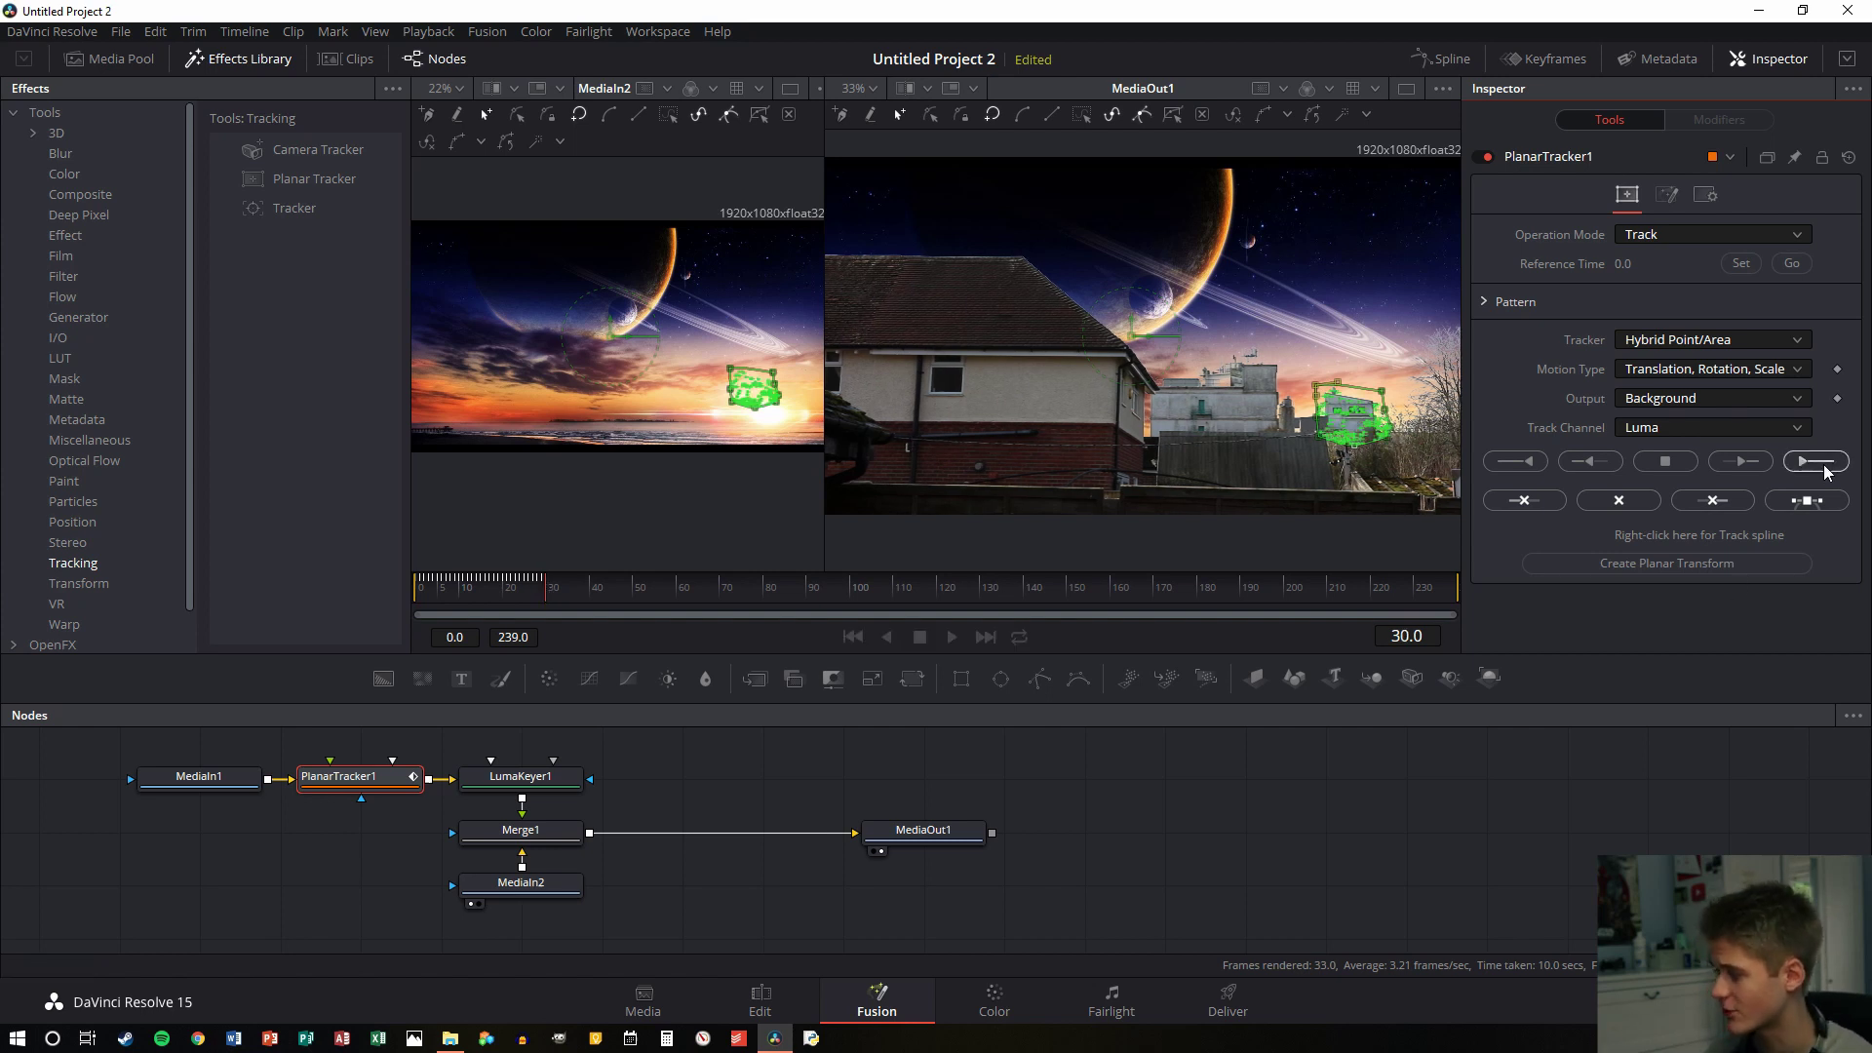
left_click(1665, 461)
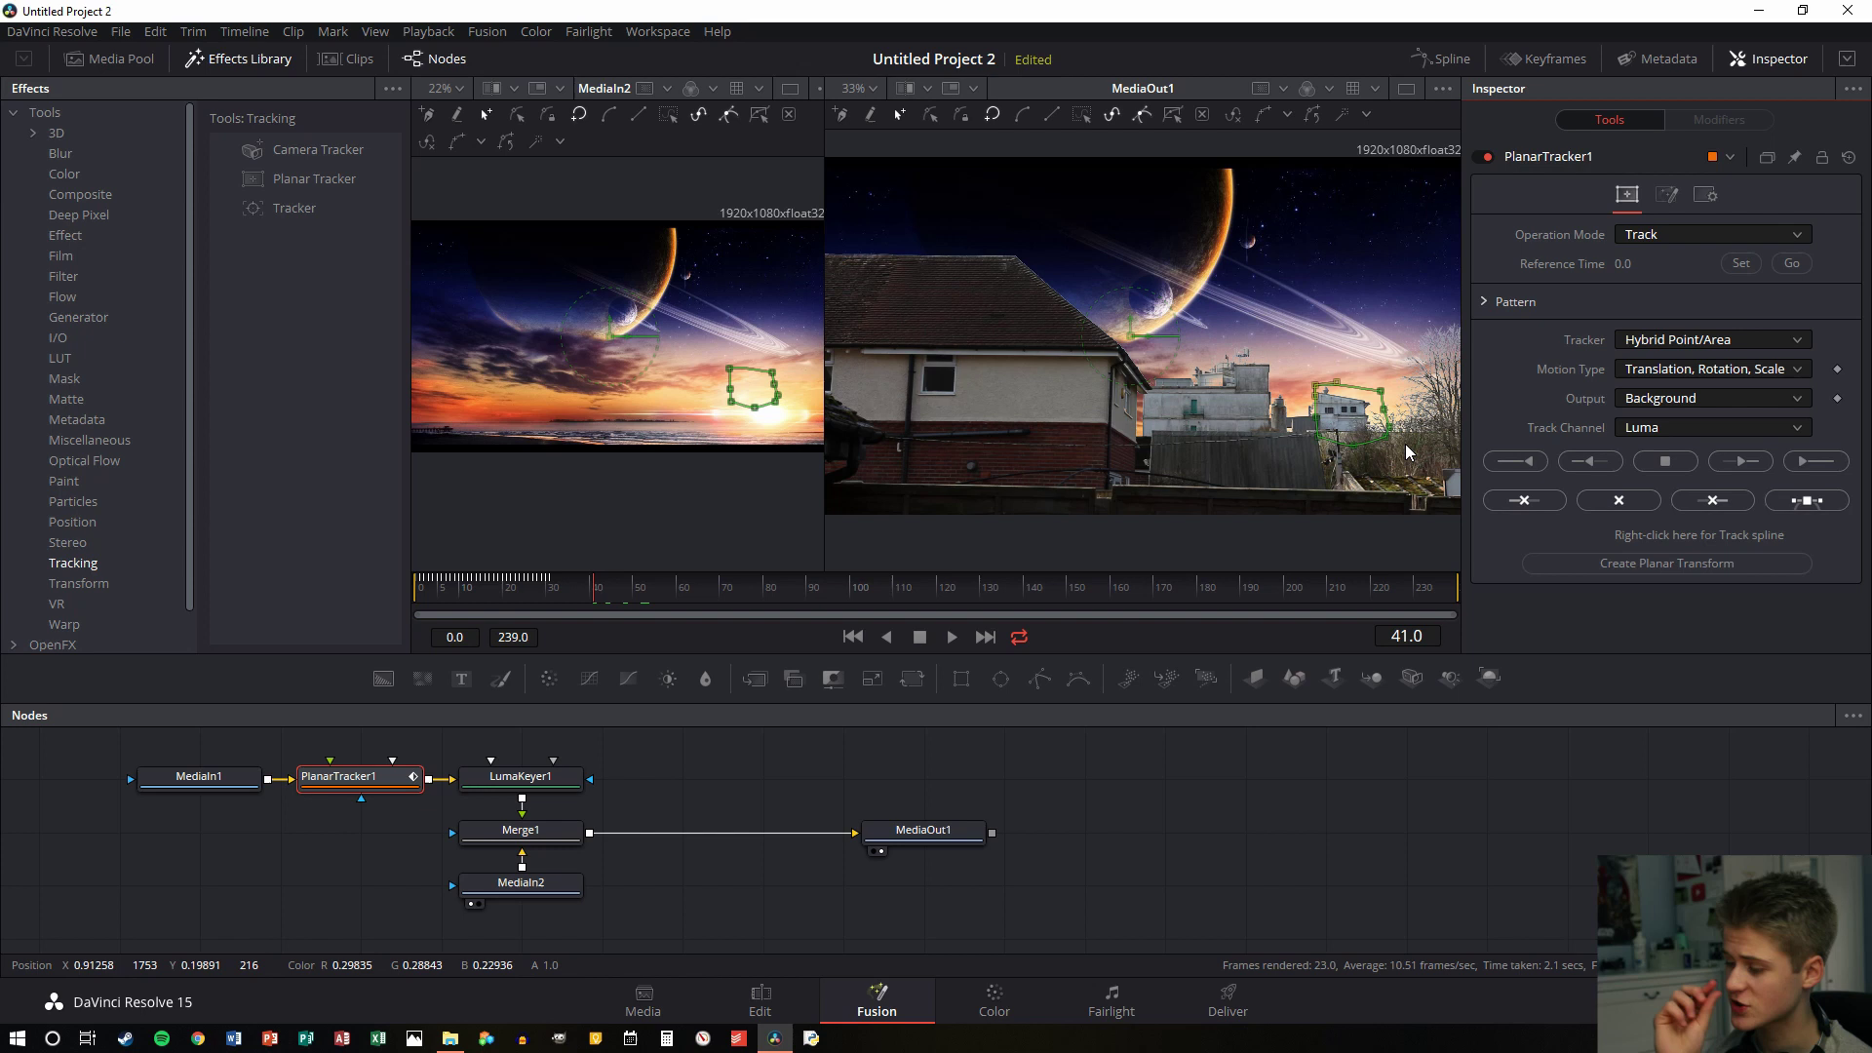
key("Left")
key("Left")
key("Left")
key("Left")
key("Left")
key("Left")
key("Left")
key("Left")
key("Left")
key("Left")
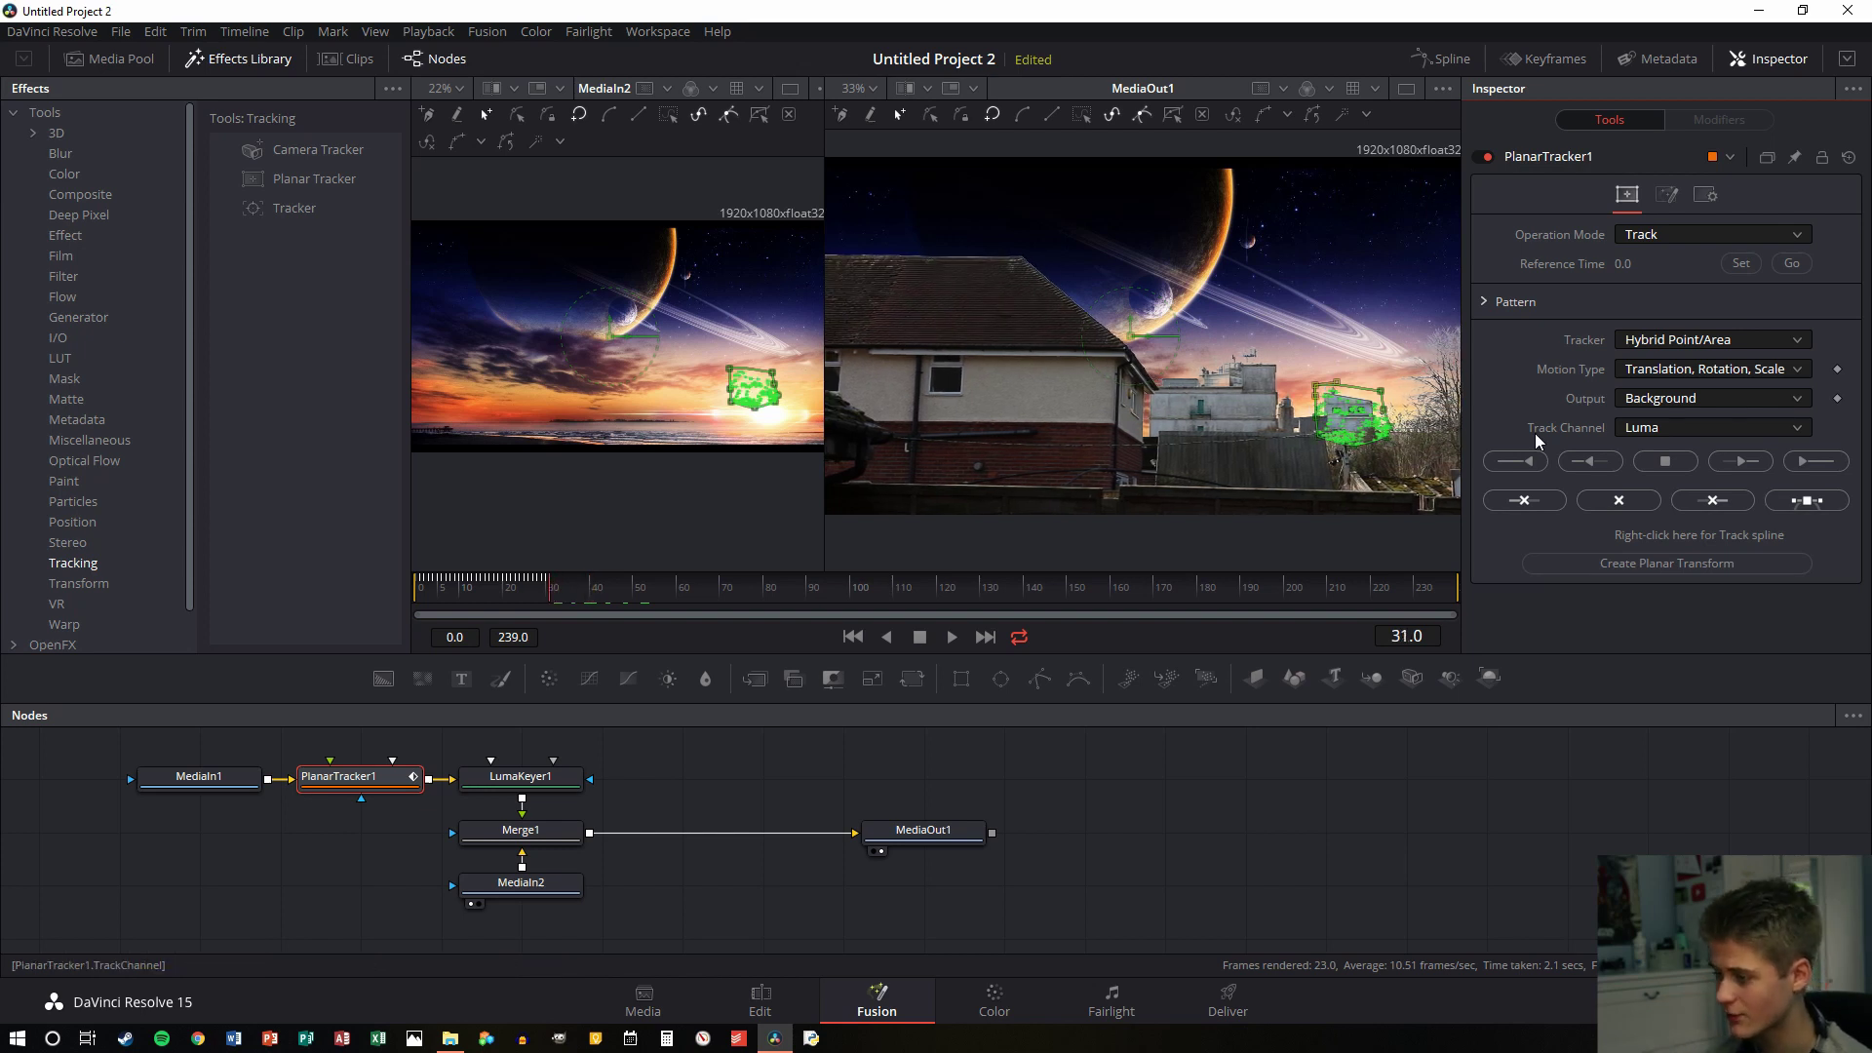
left_click(1812, 462)
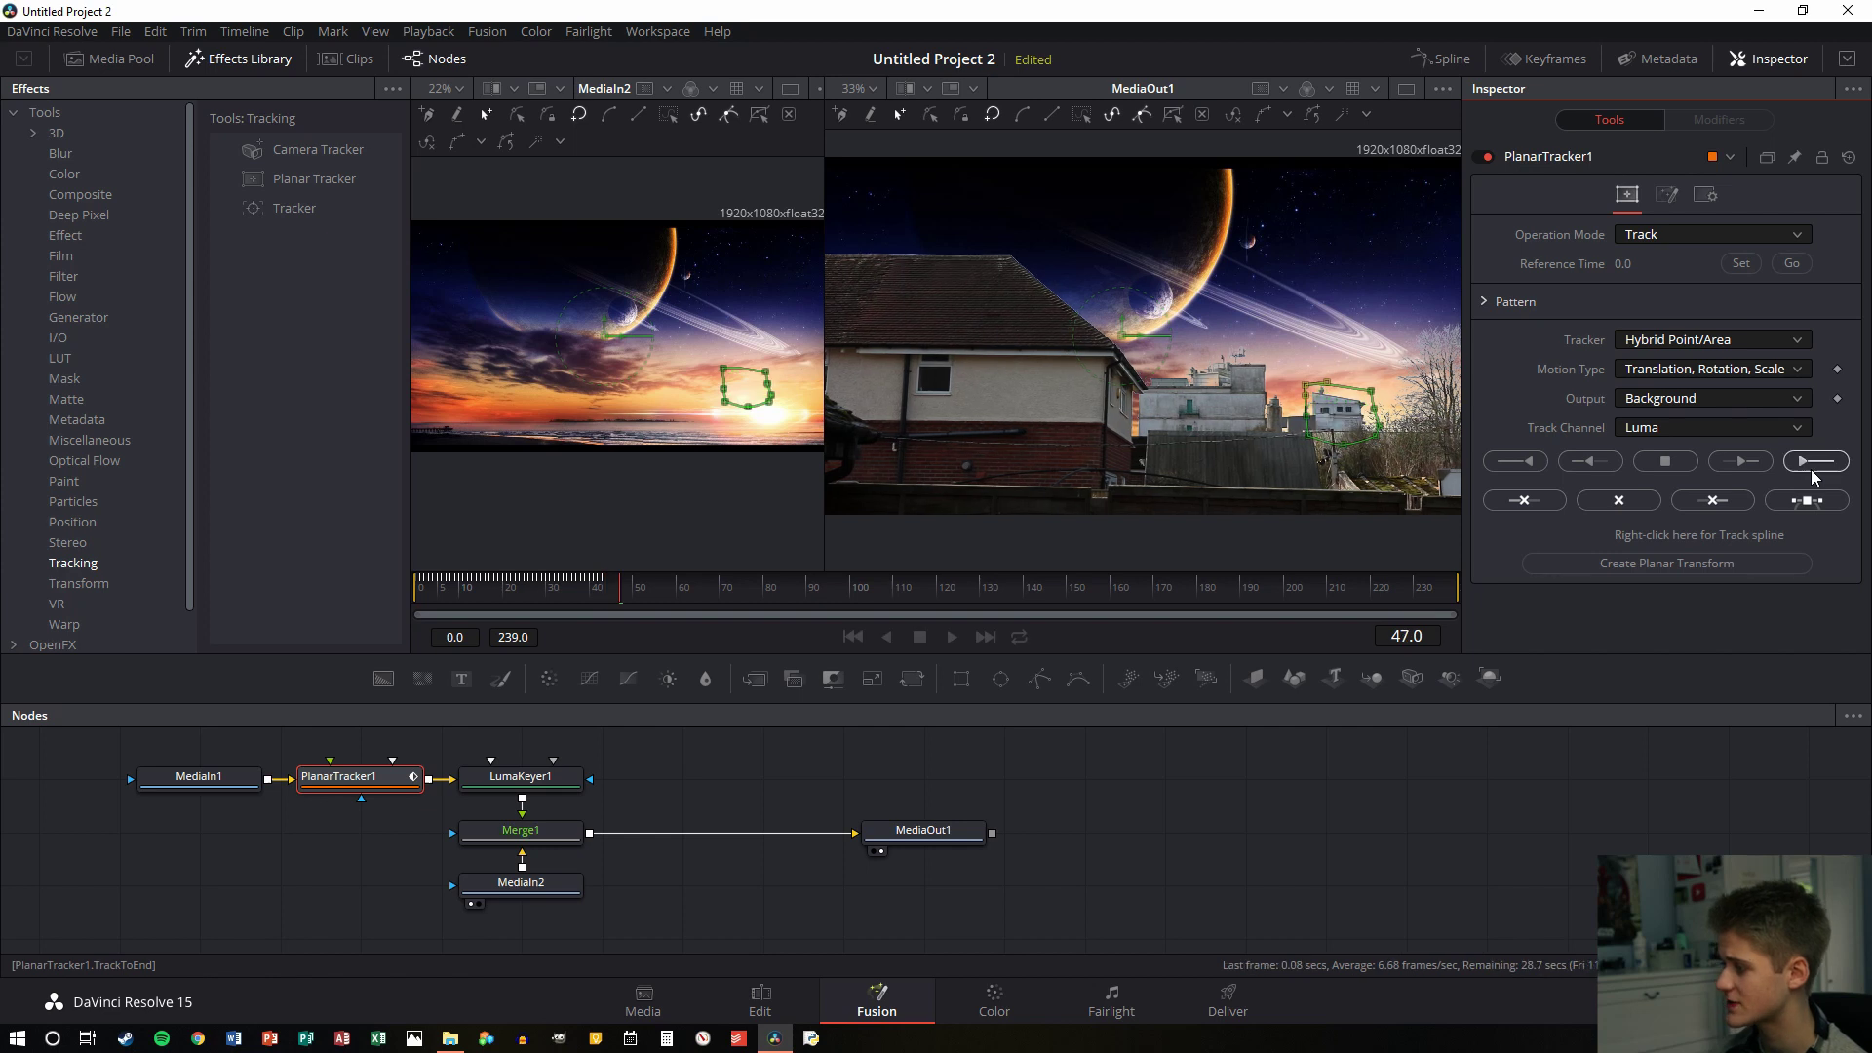
left_click(1667, 462)
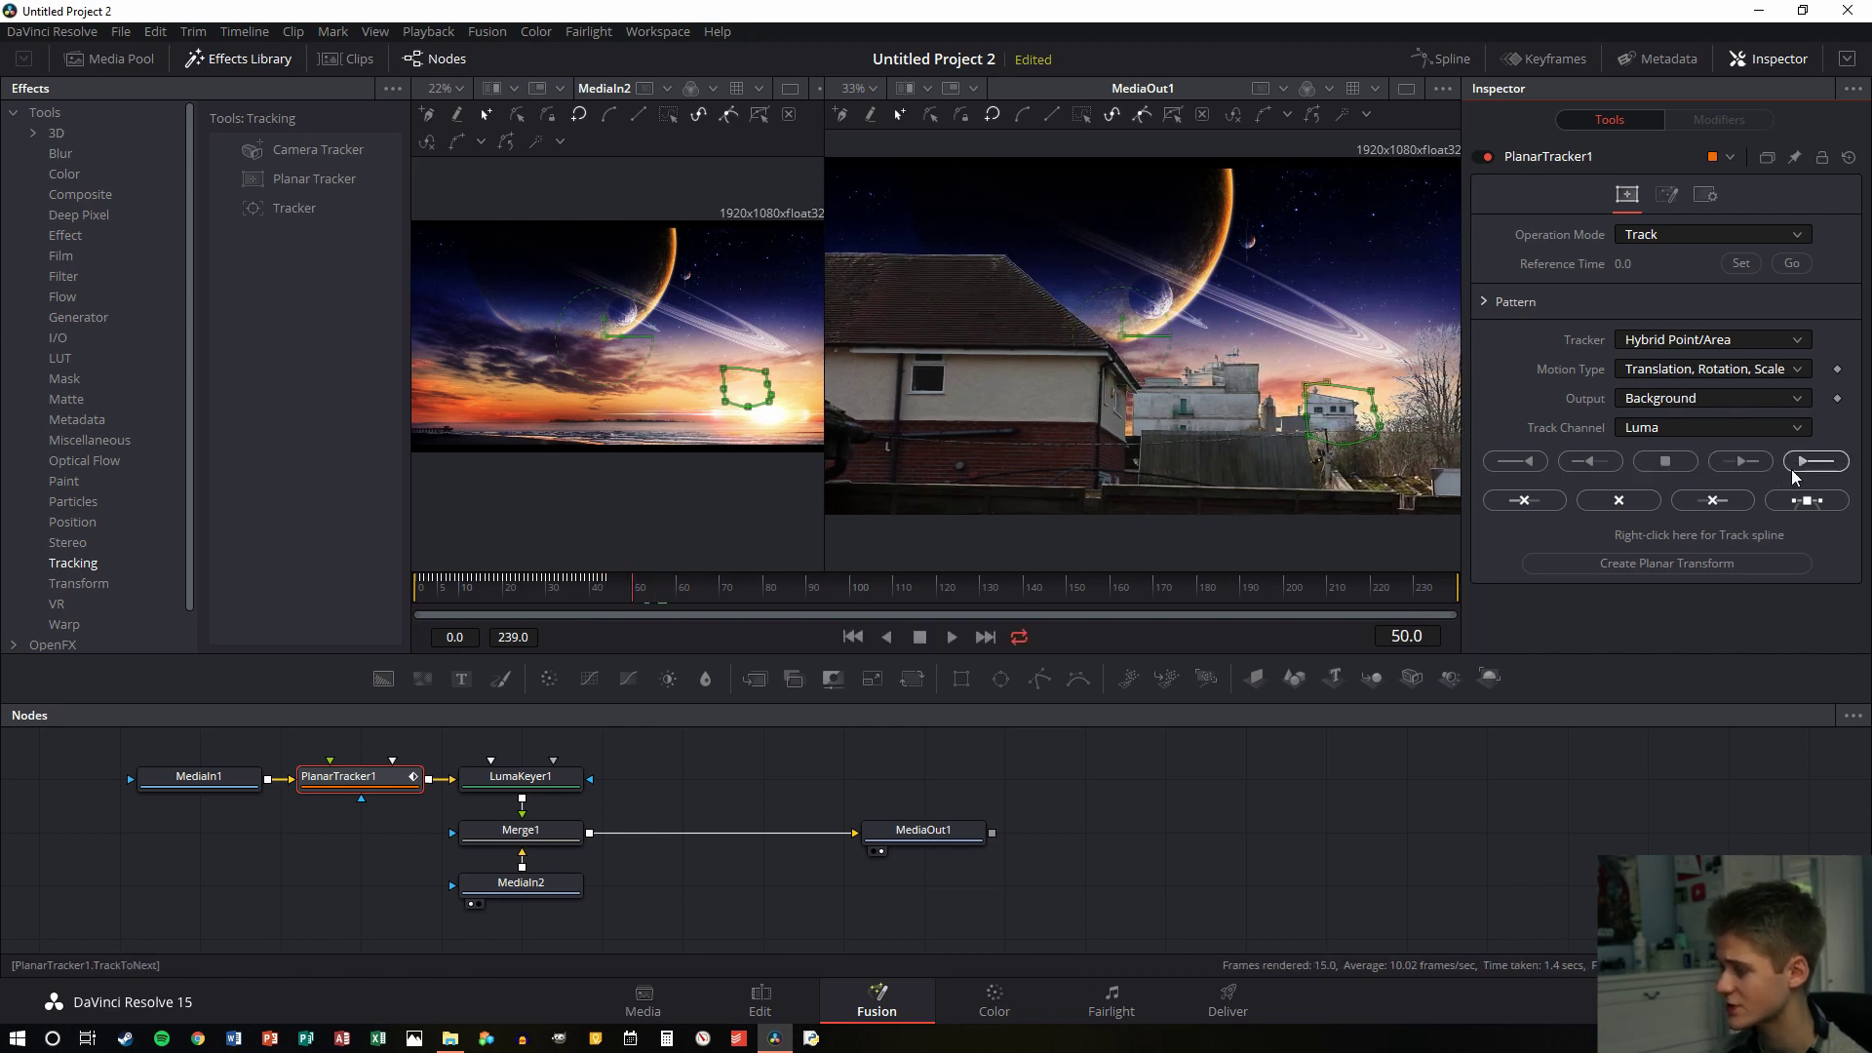
left_click(1816, 463)
left_click(1816, 462)
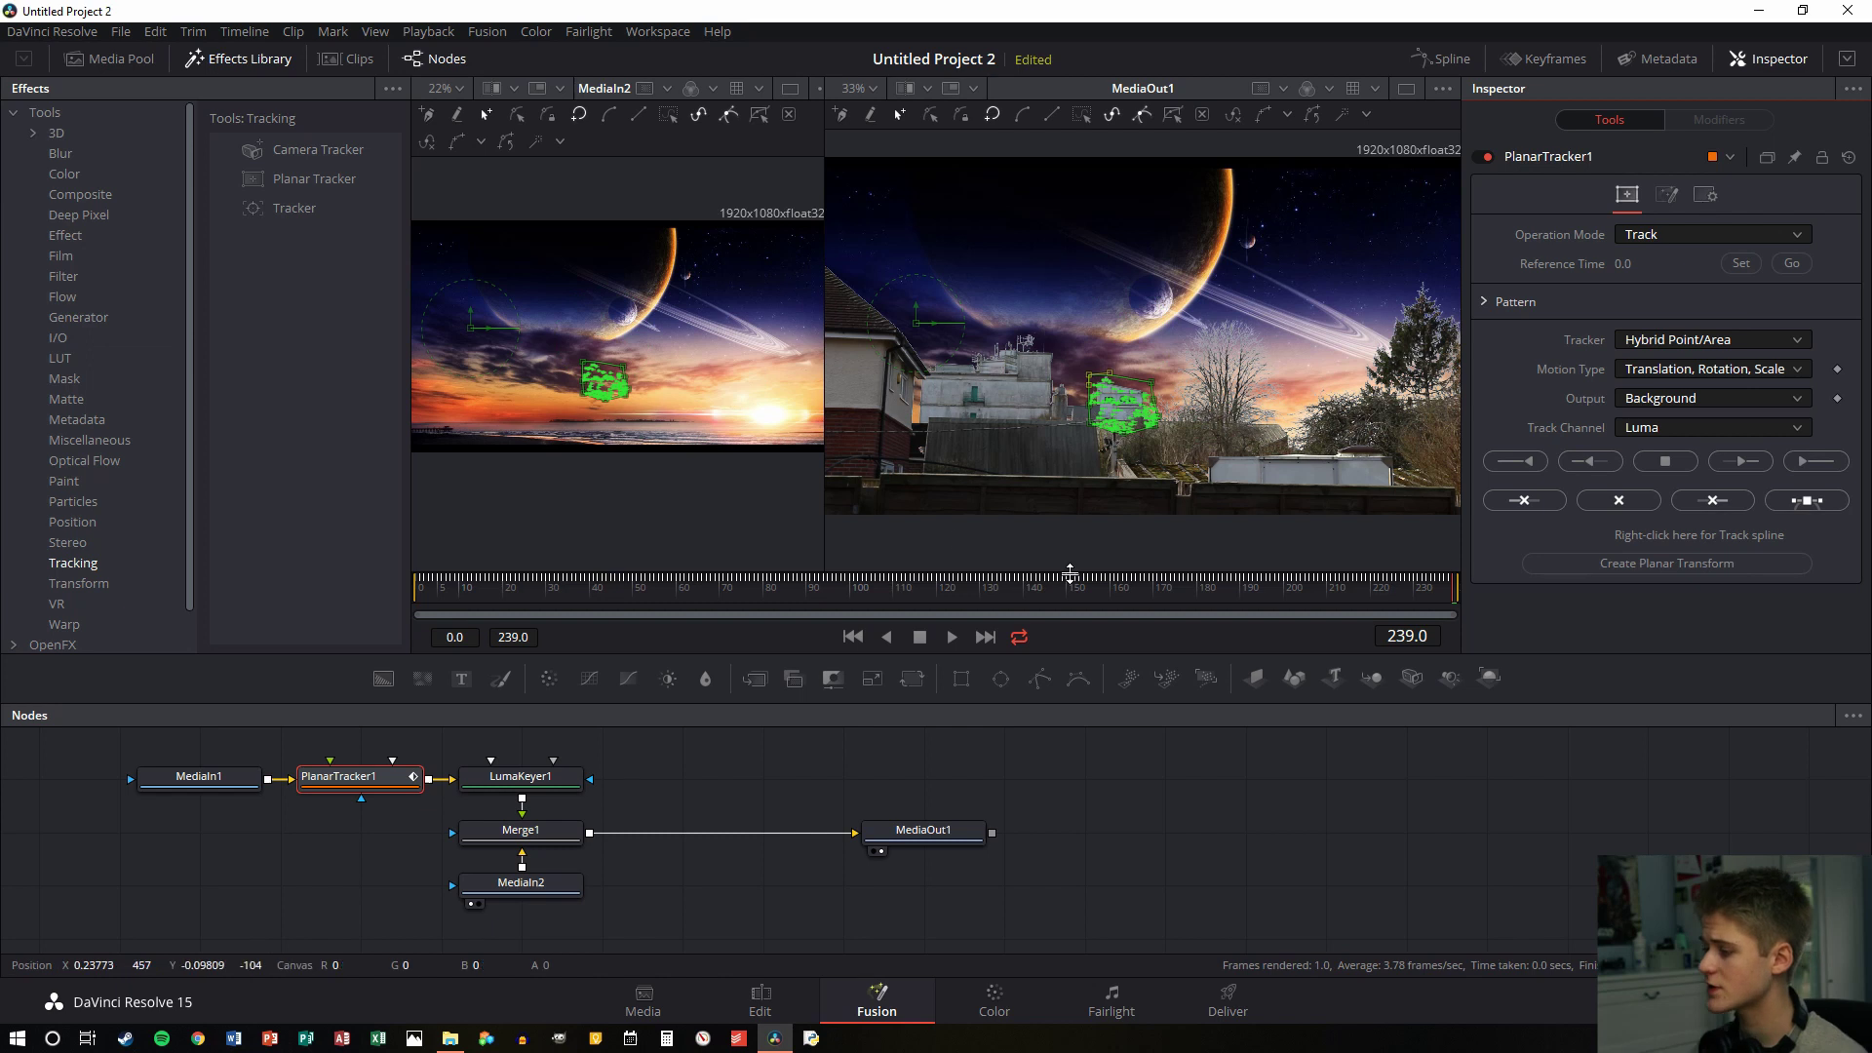
left_click_drag(714, 595, 405, 633)
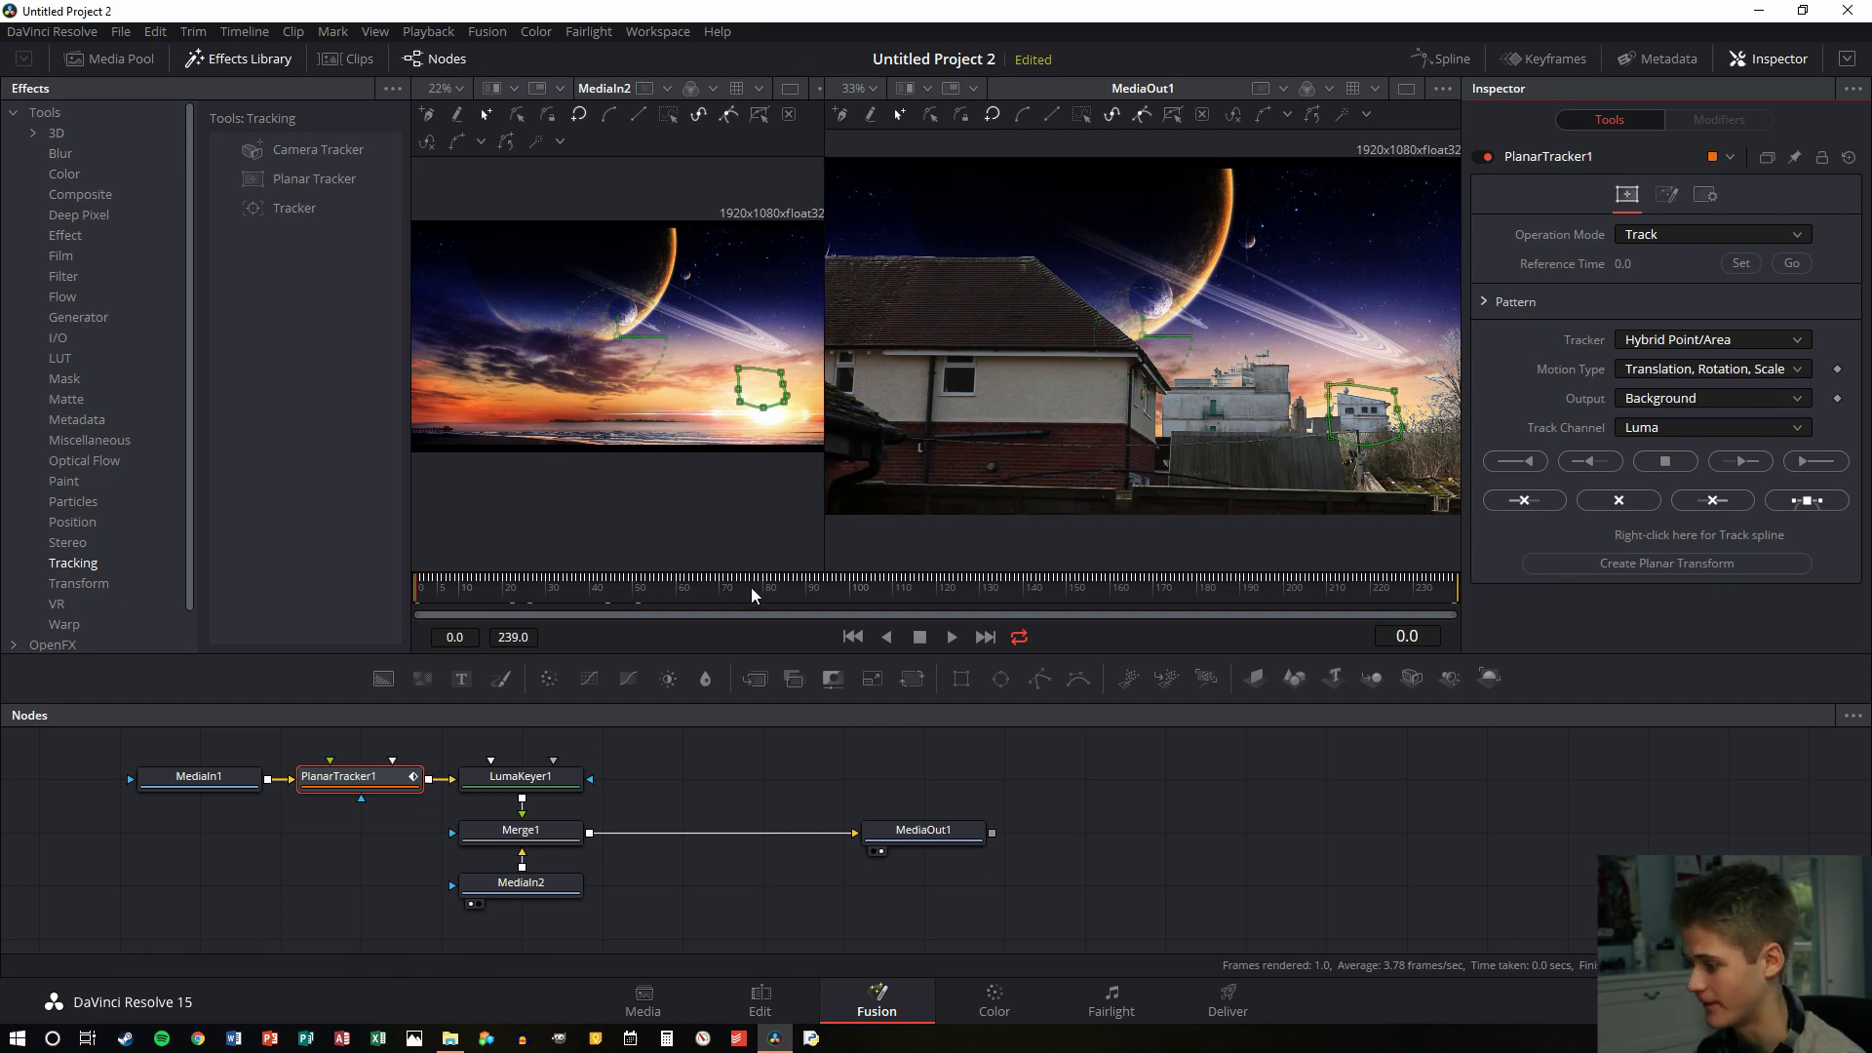
From frame 0, create PlanarTransform1 and place it between MediaIn2 and Merge1
left_click(854, 589)
left_click(426, 585)
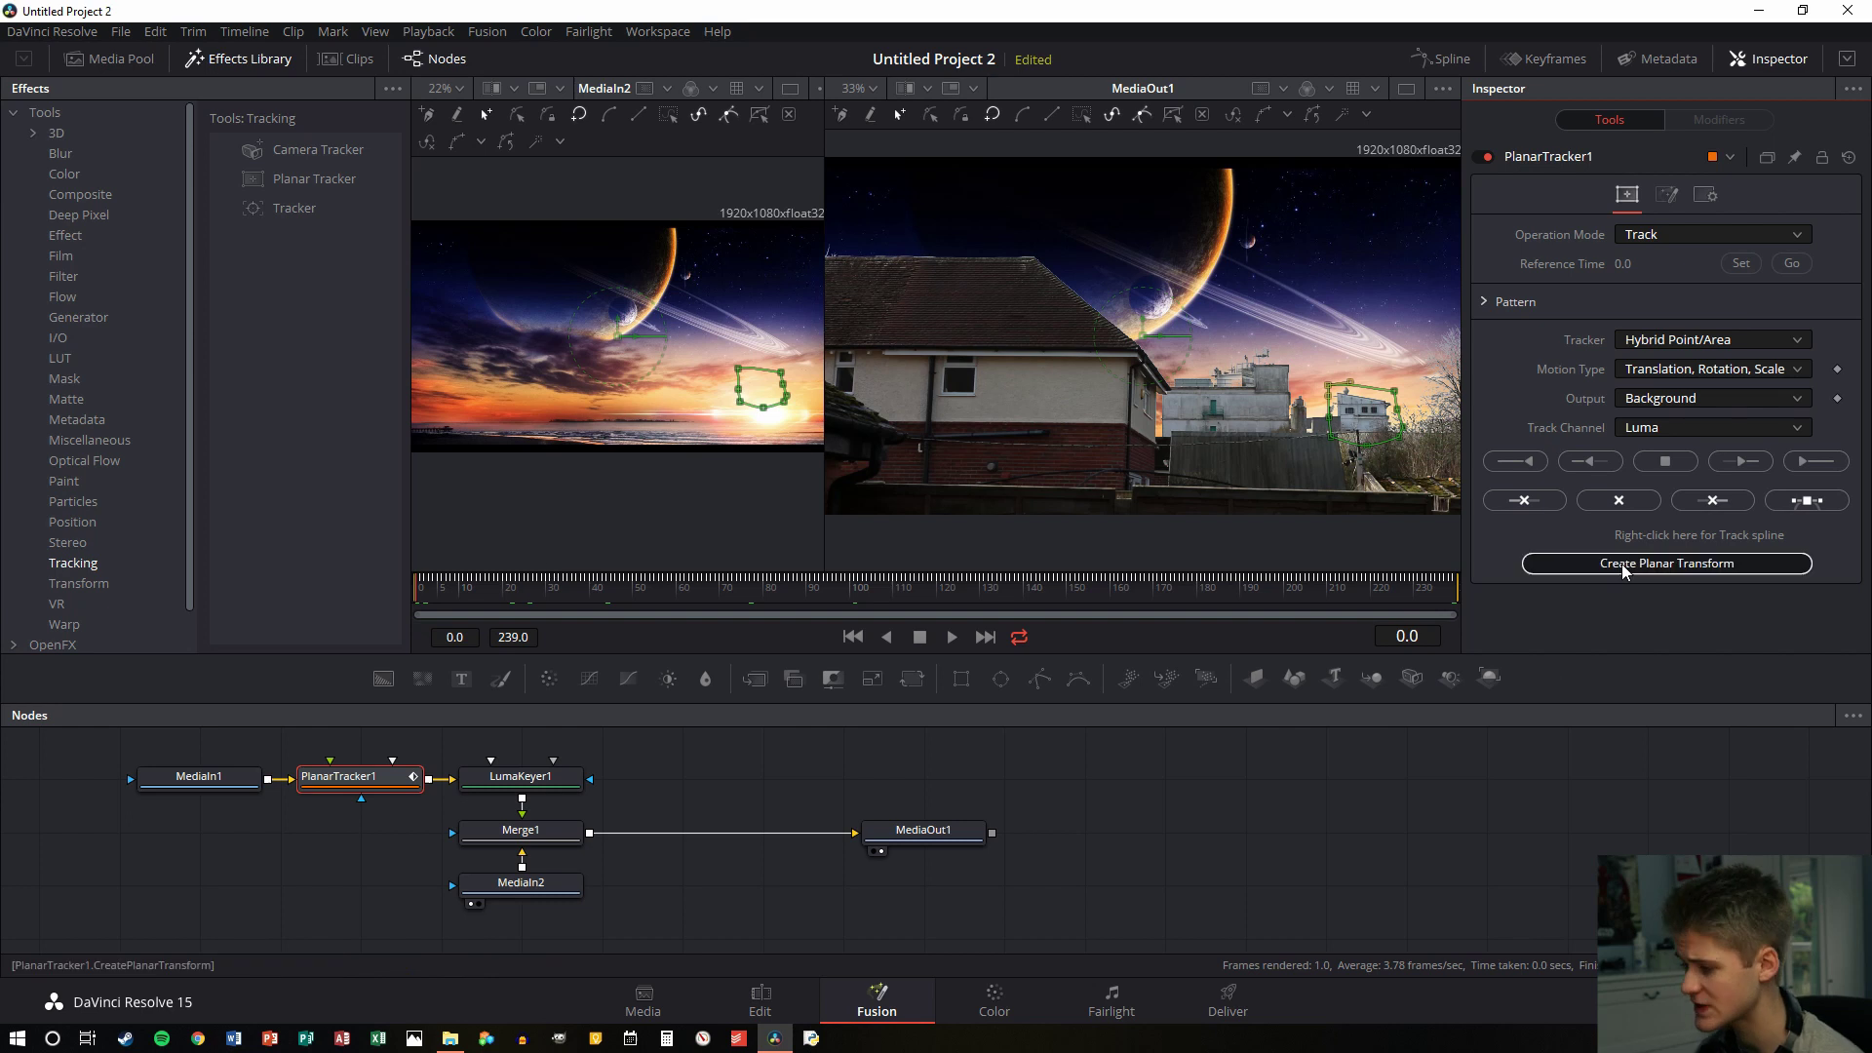
left_click(1668, 563)
left_click_drag(98, 788, 210, 849)
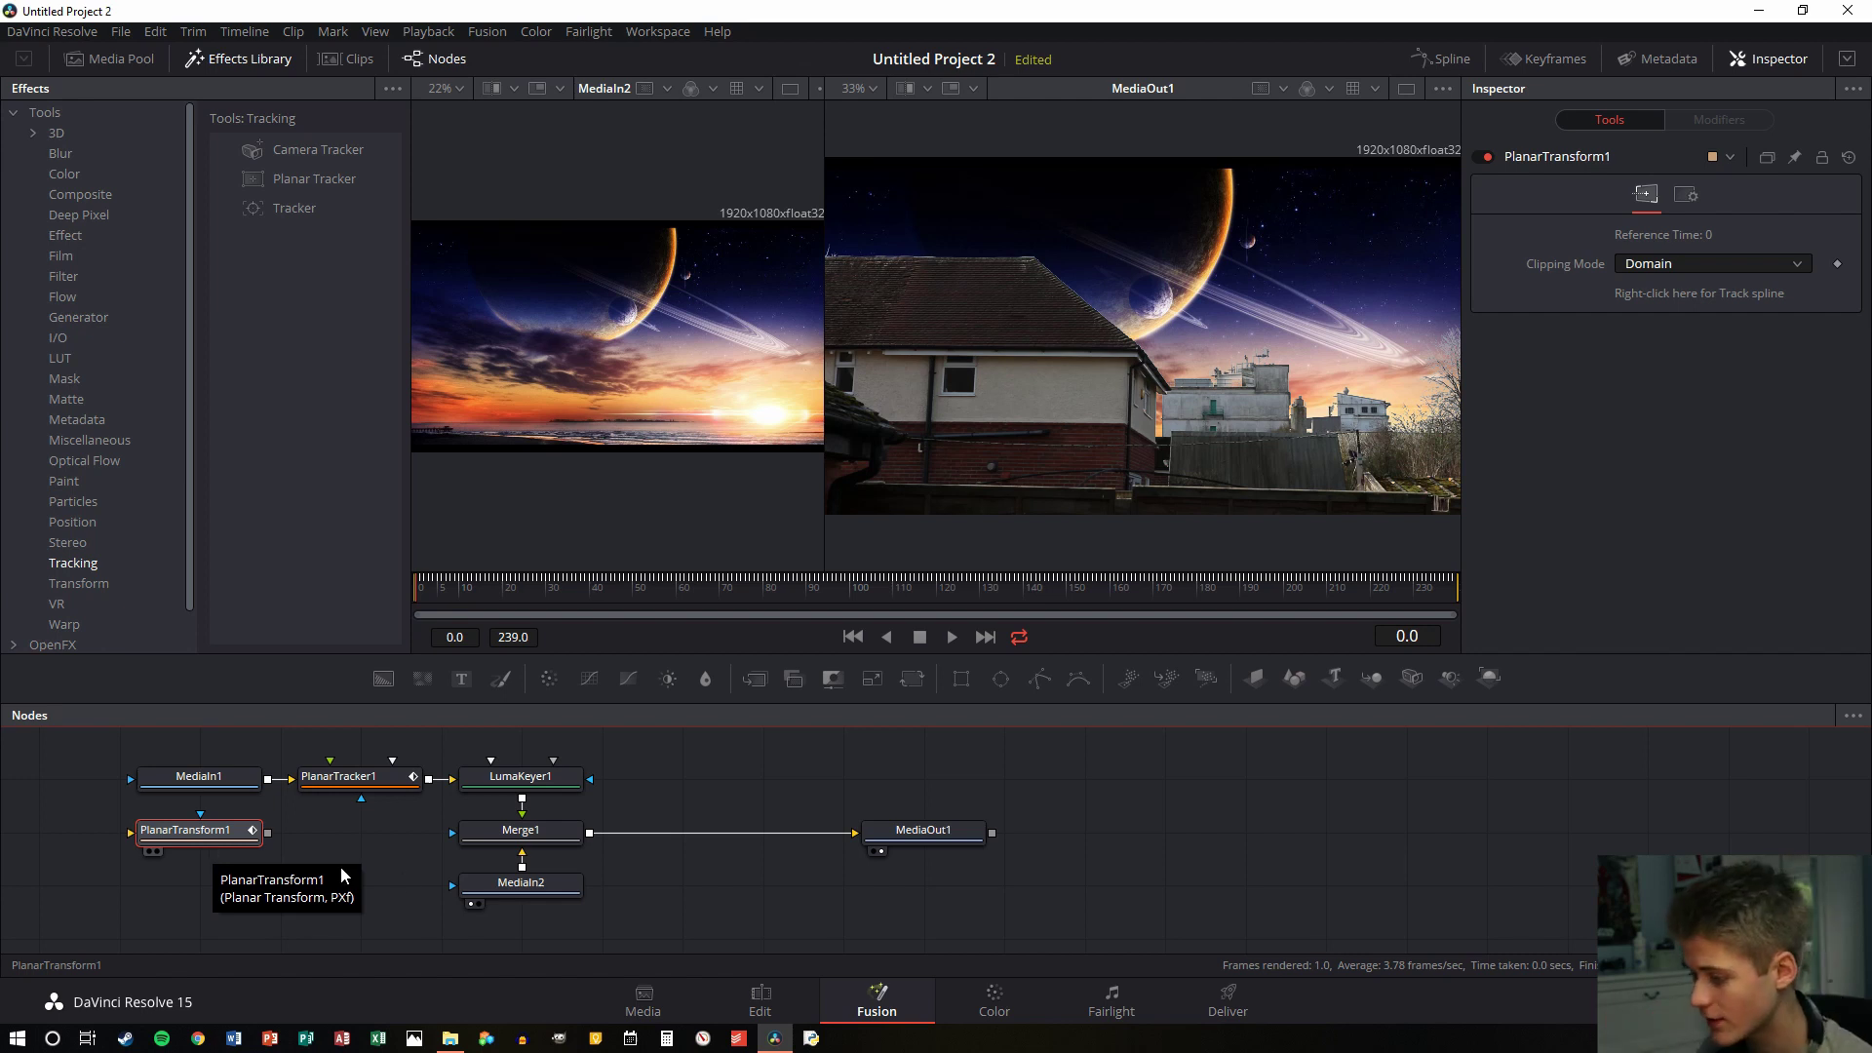
mouse_move(521, 882)
left_mouse_down()
mouse_move(199, 883)
mouse_move(459, 895)
mouse_move(389, 843)
mouse_move(364, 858)
mouse_move(364, 837)
mouse_move(361, 886)
mouse_move(501, 901)
left_mouse_up()
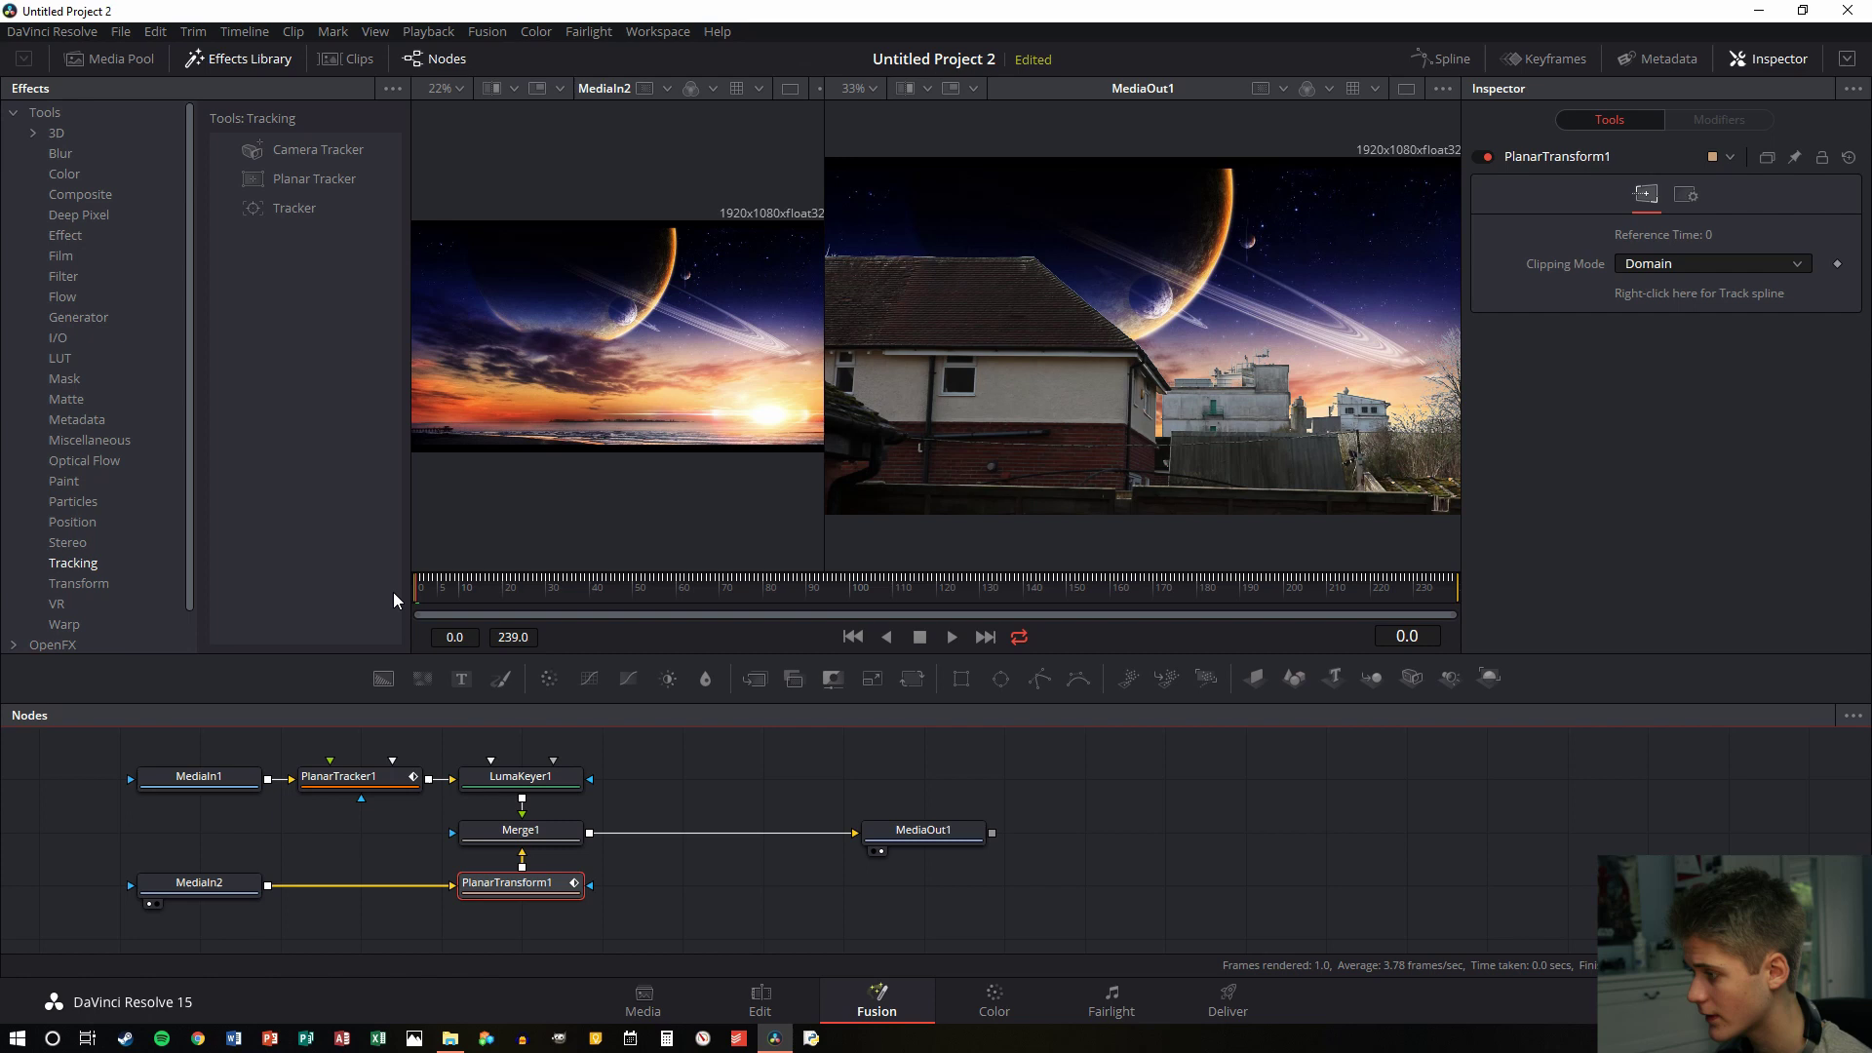
key("space")
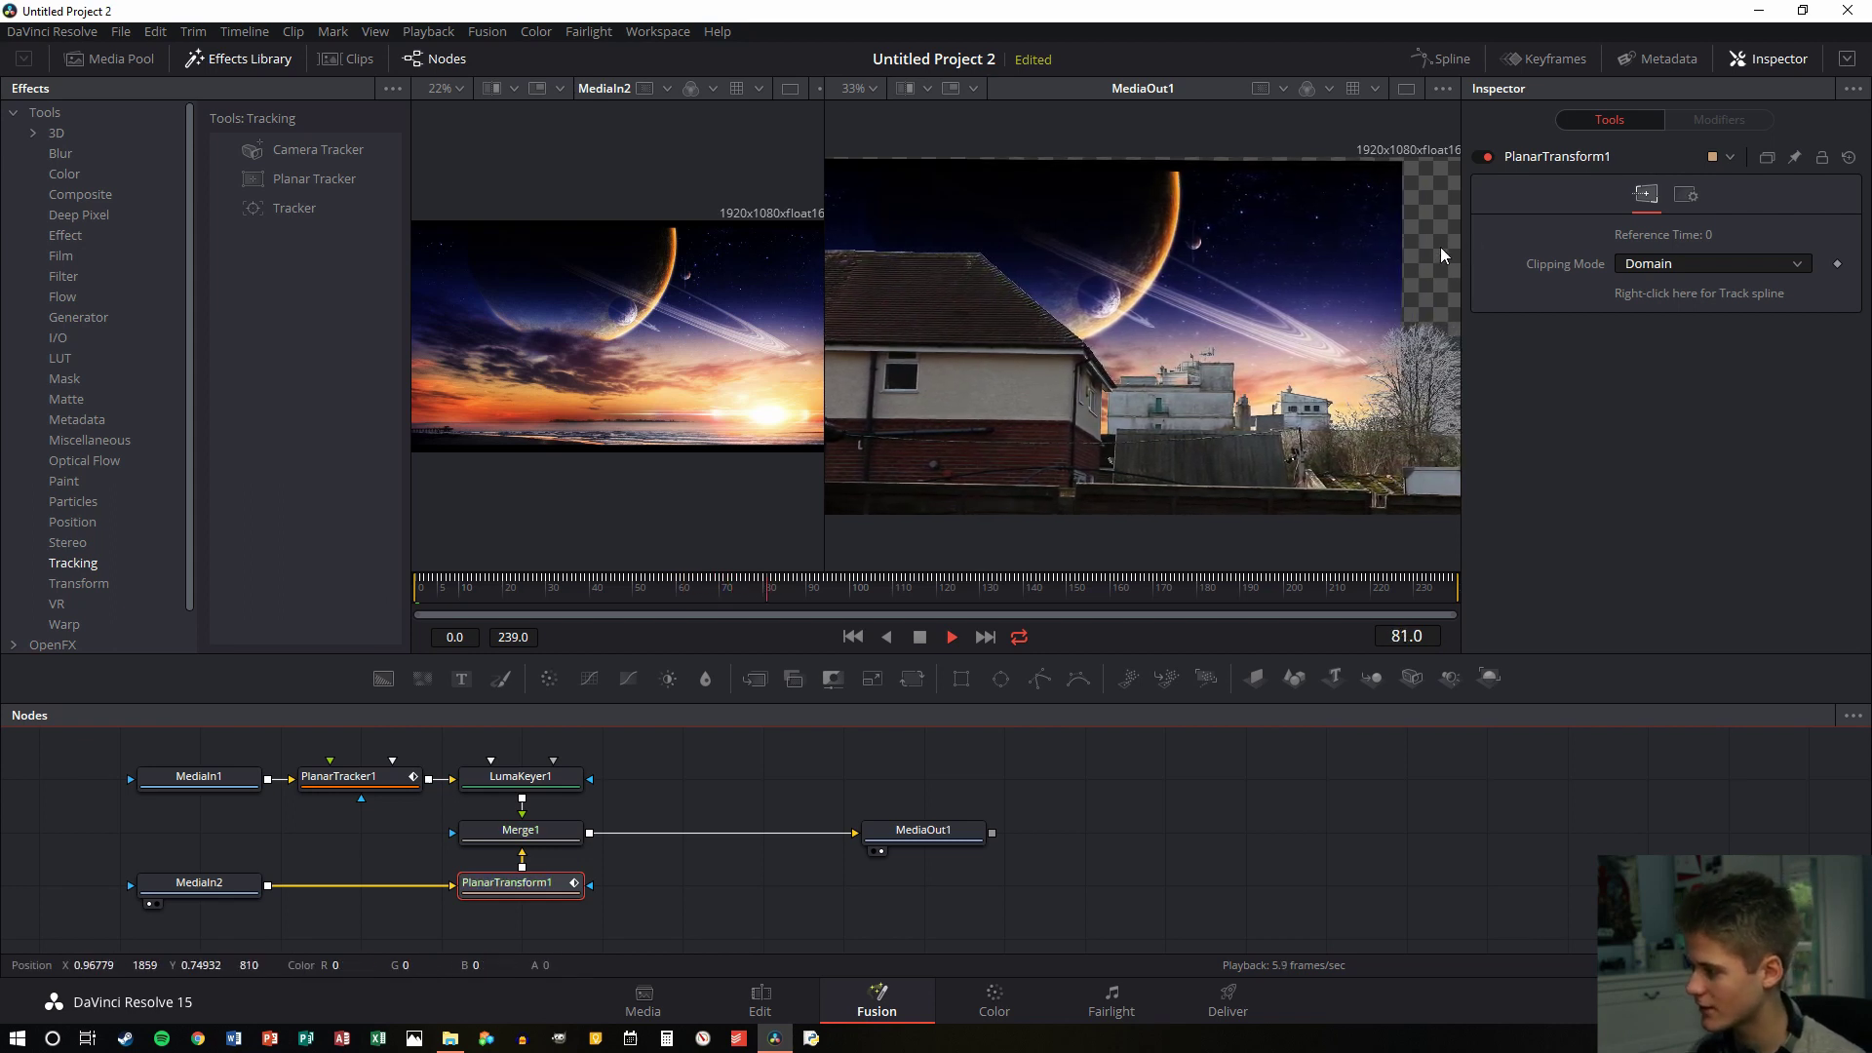
key("space")
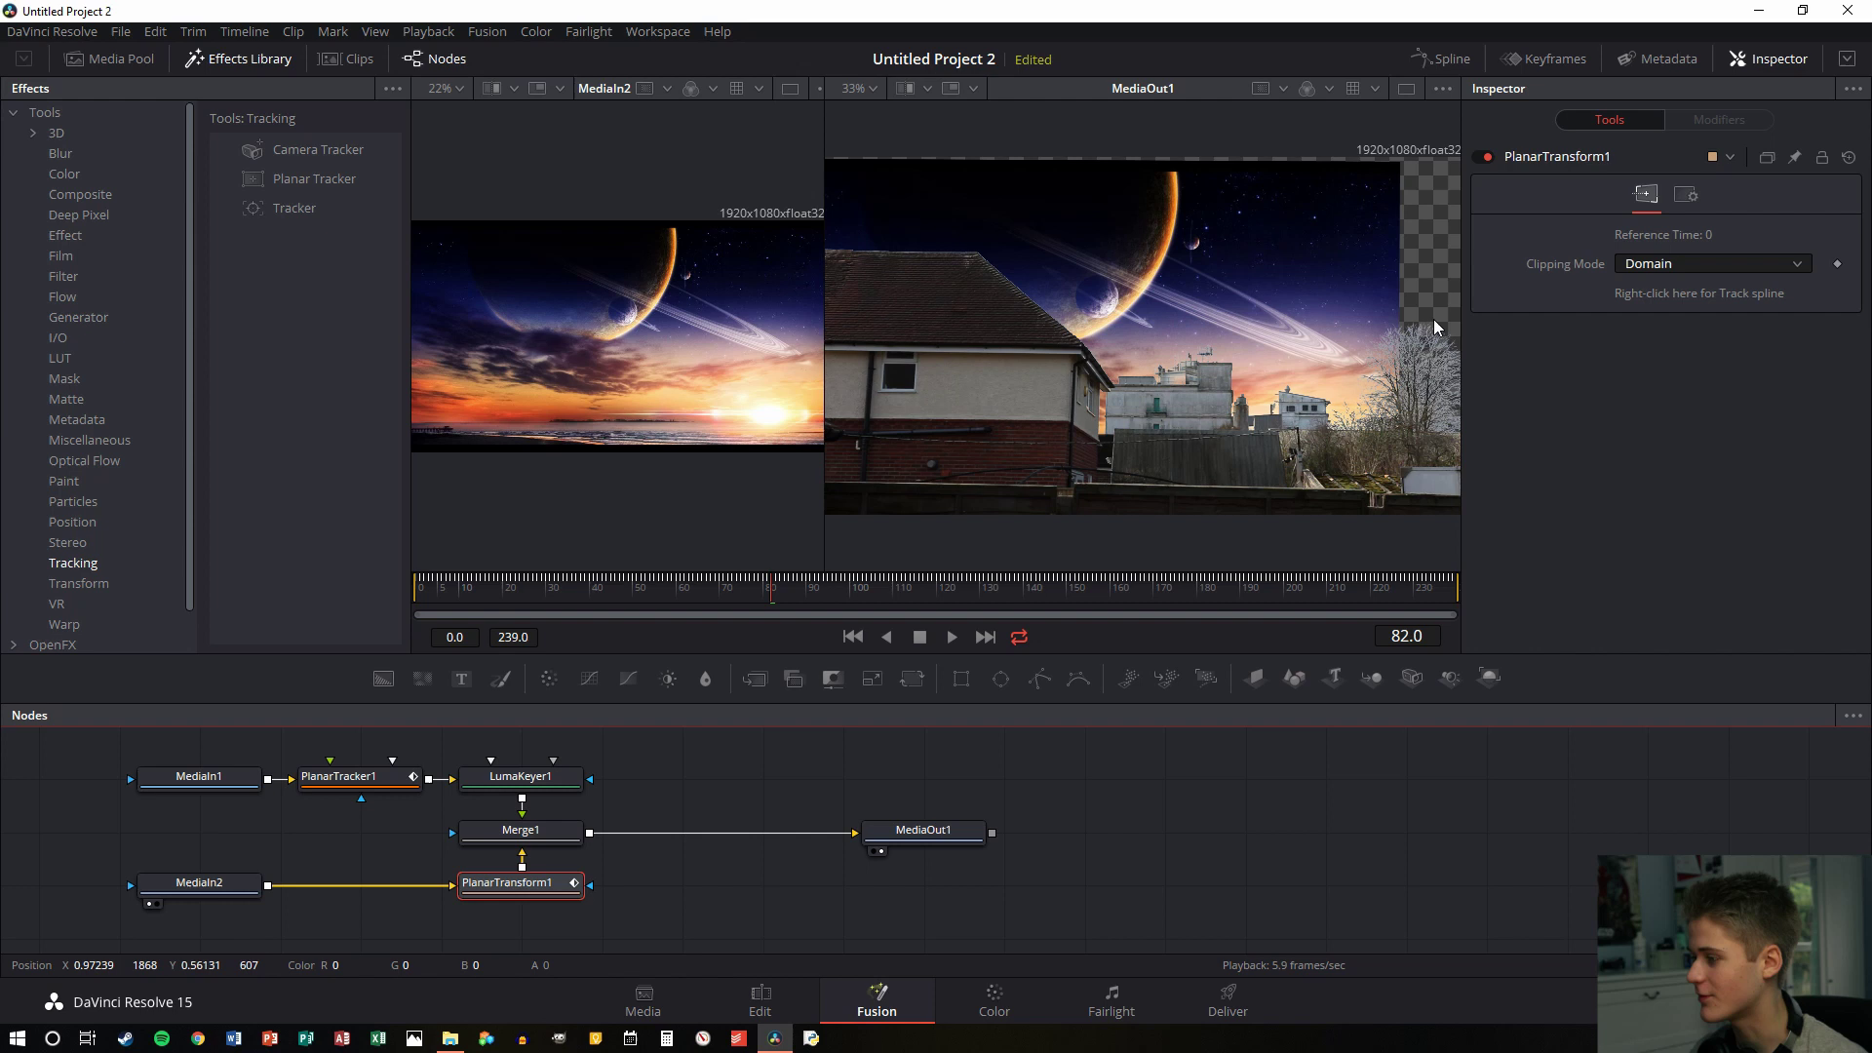
Add a Transform after MediaIn2, enlarging the sky to size 1.44 and shifting it right to Center X 0.716
left_click(178, 898)
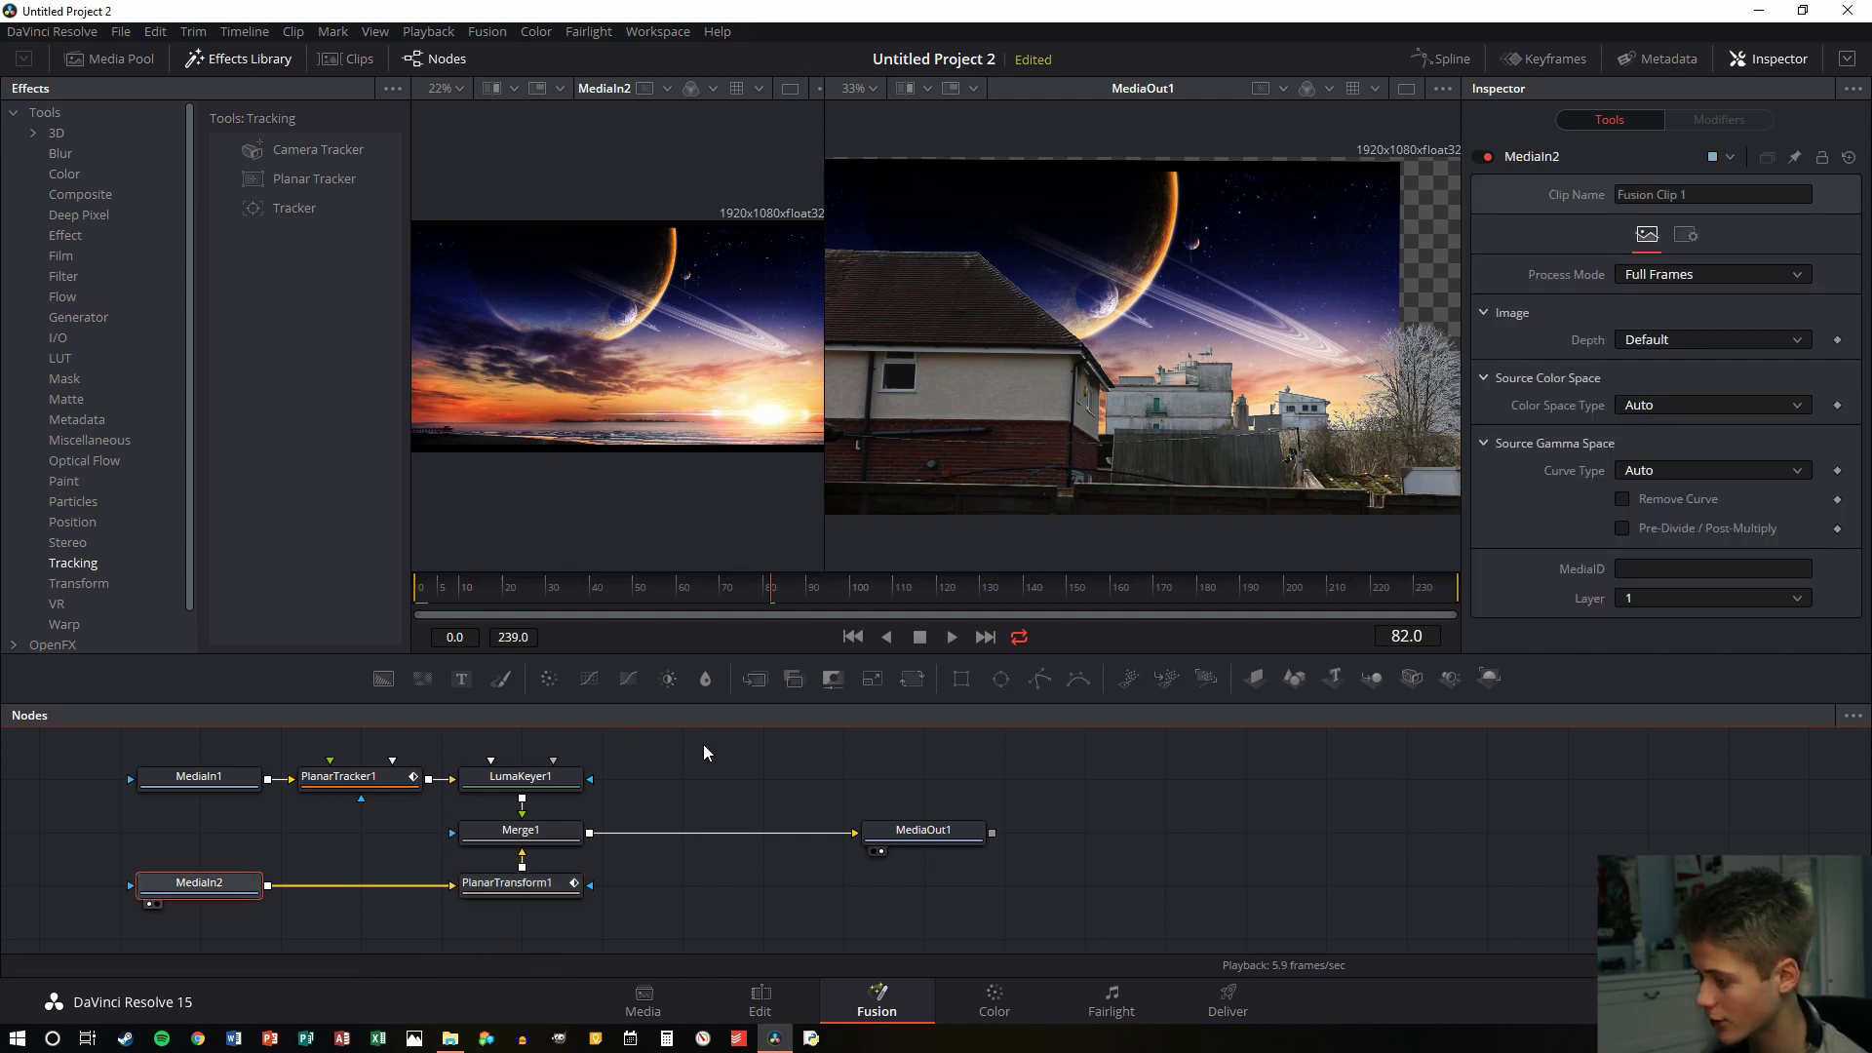
left_click(912, 679)
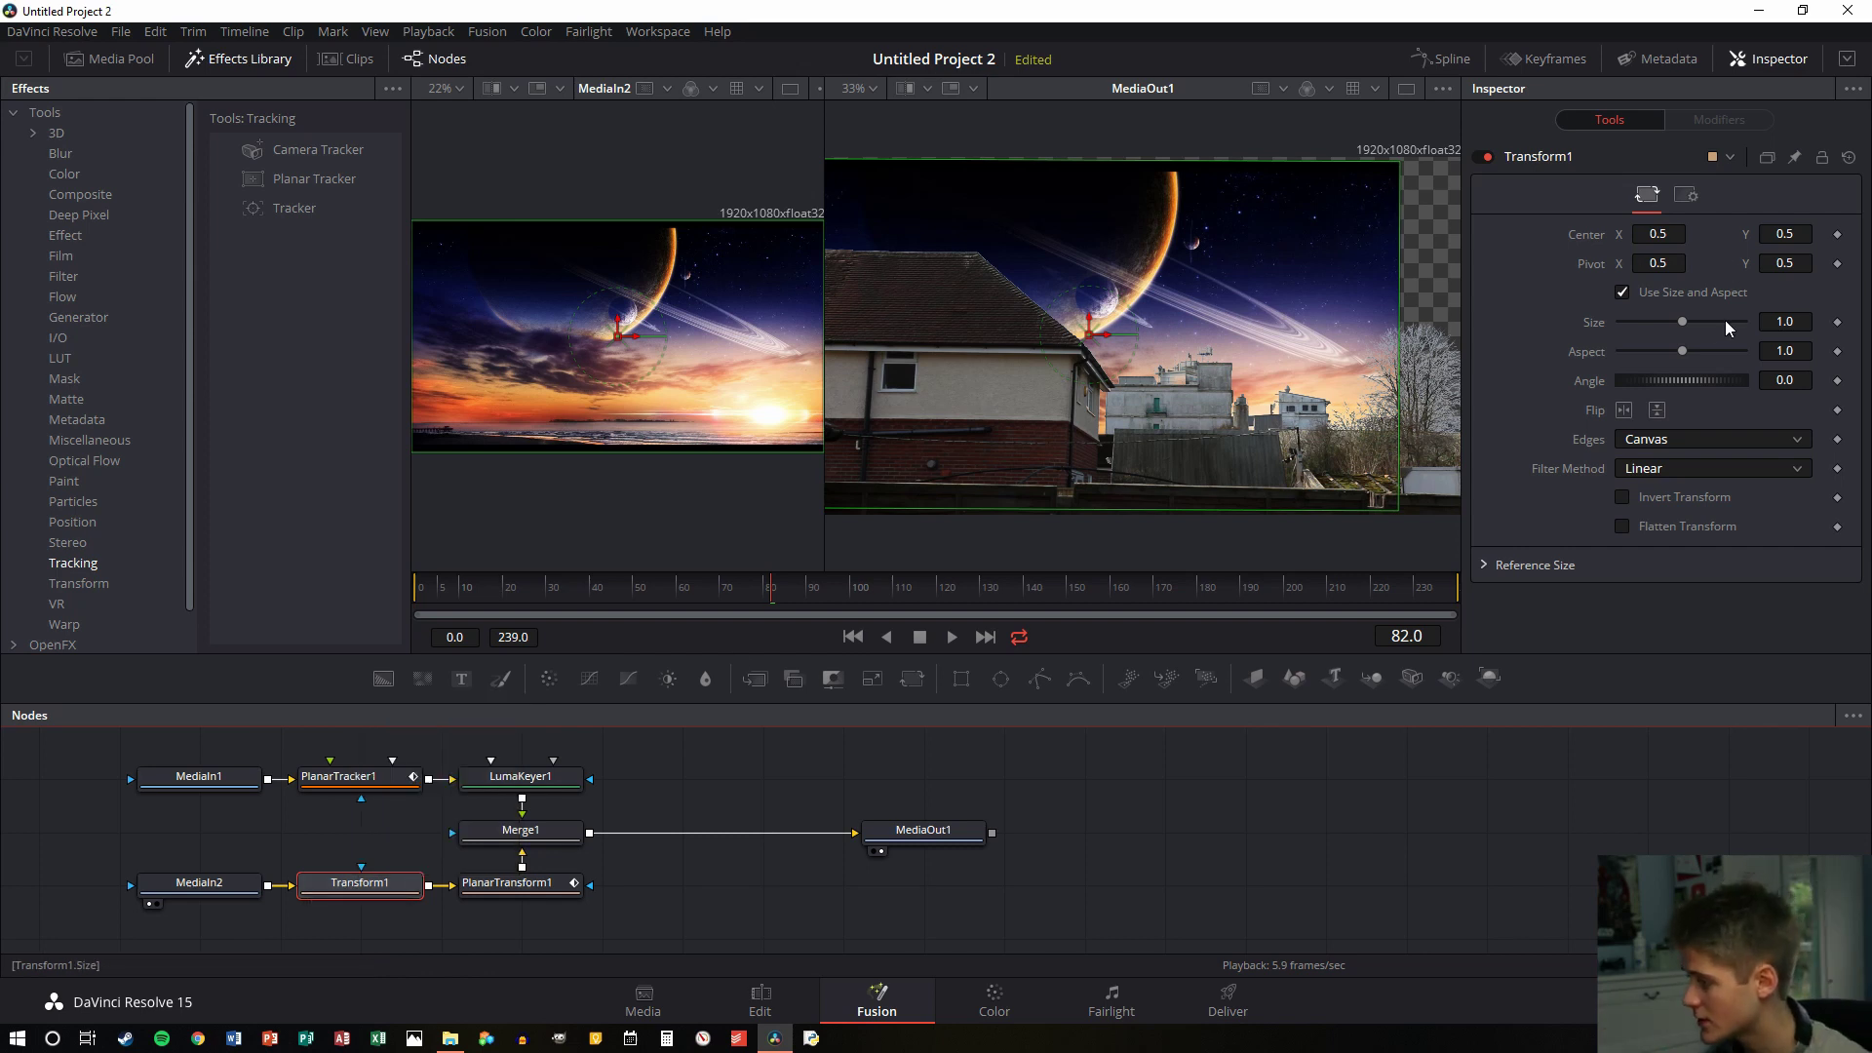
left_click_drag(1685, 318, 1693, 320)
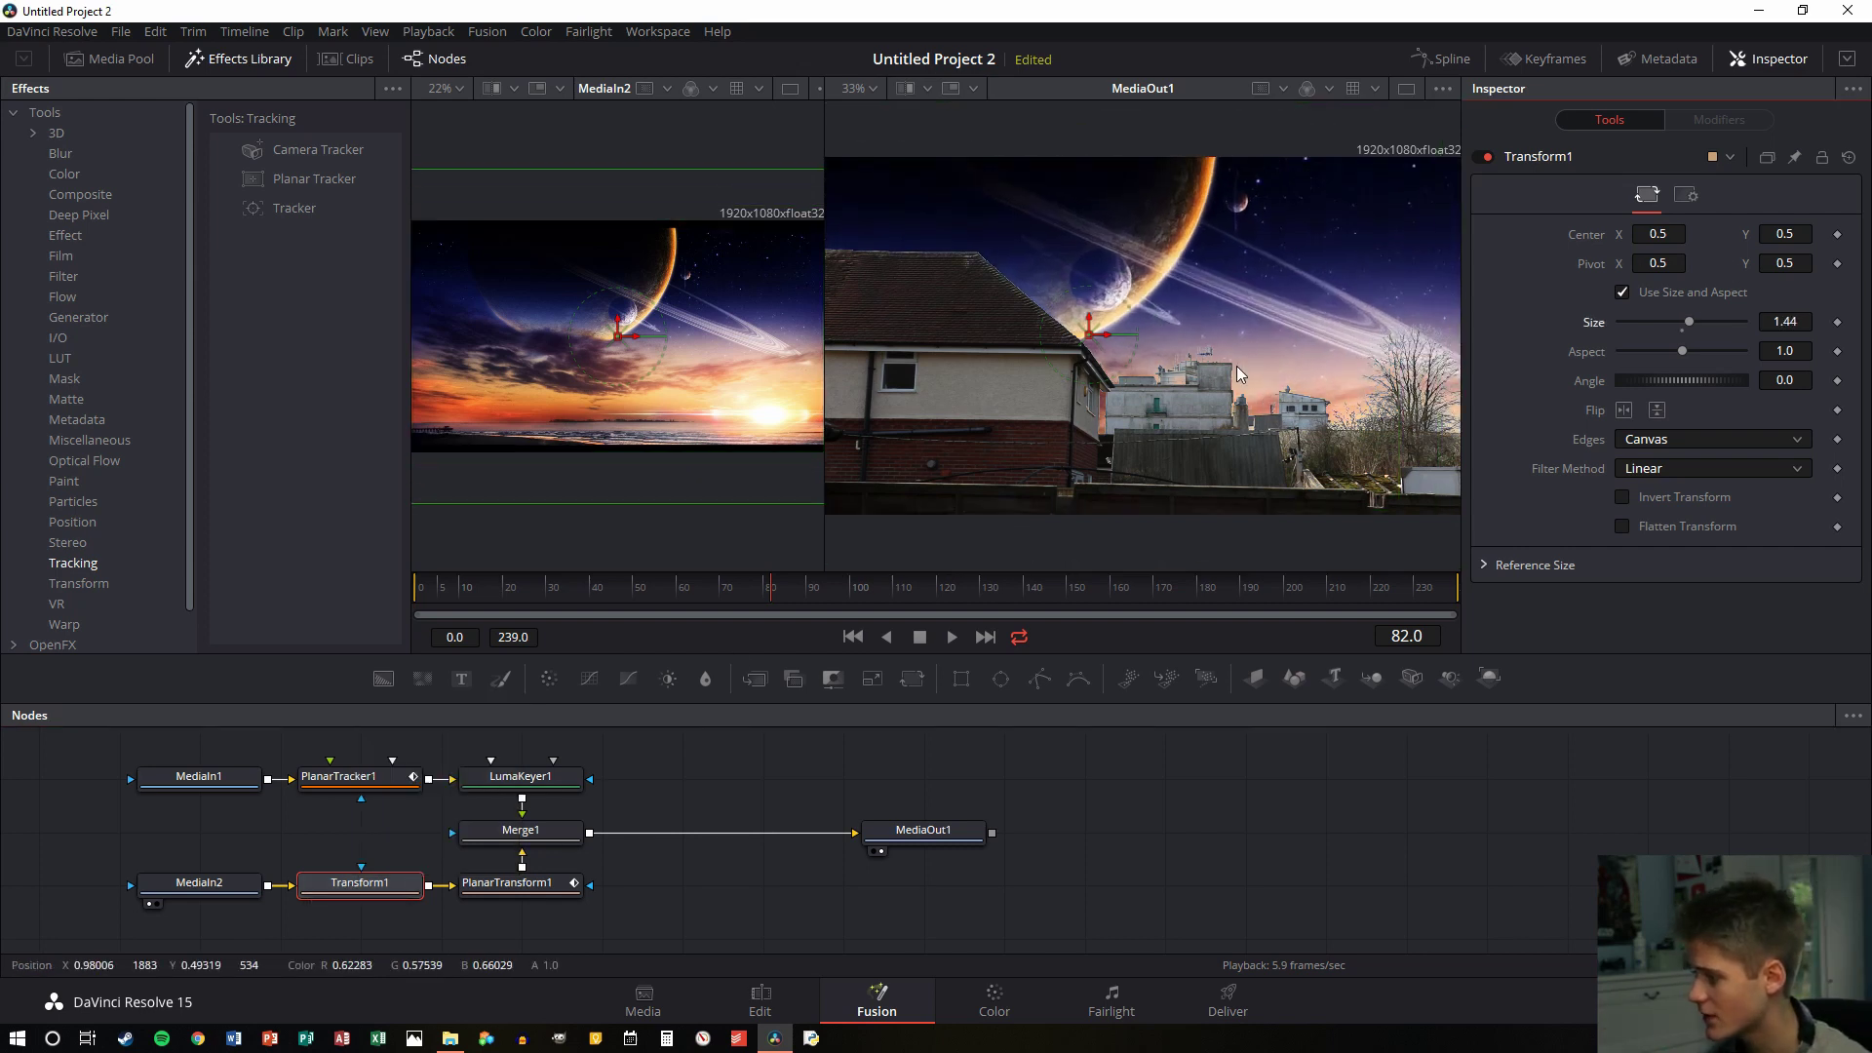
left_click(422, 590)
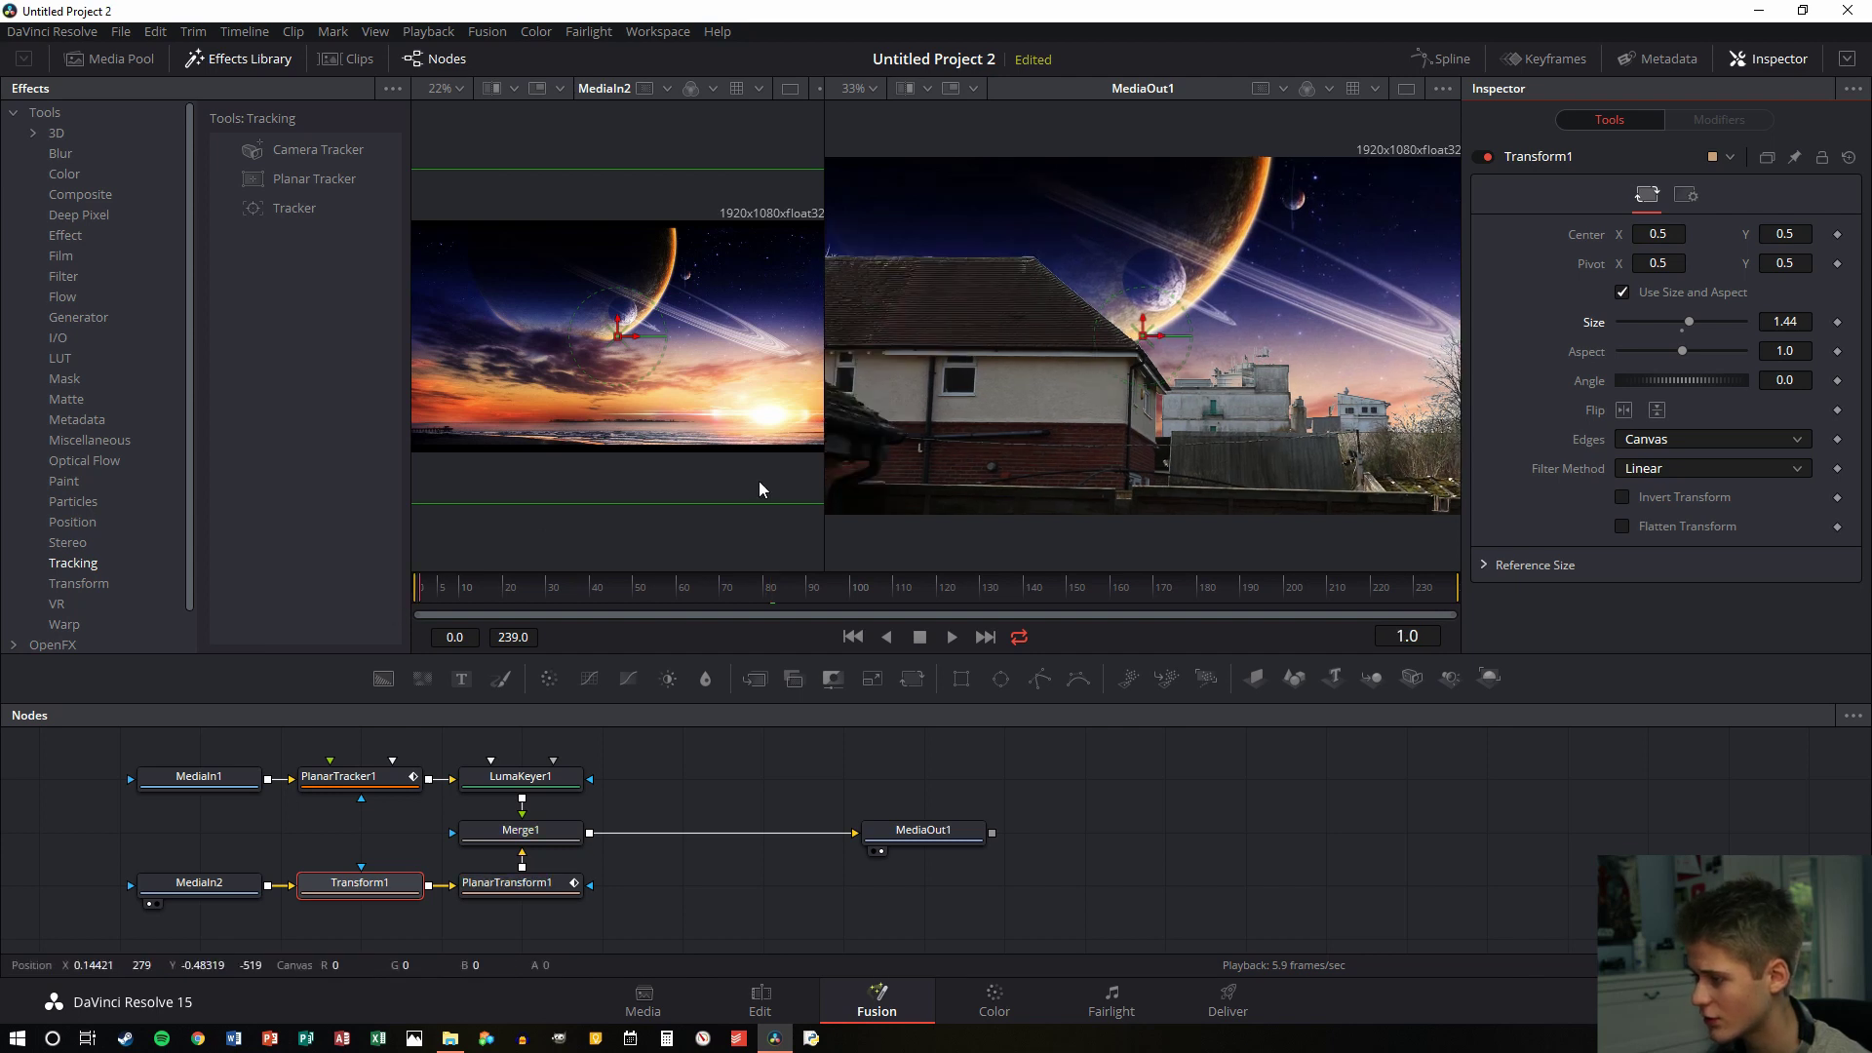
left_click_drag(1158, 332, 1293, 330)
Check sky coverage on the last frames, then play the clip from the start
left_click(1445, 592)
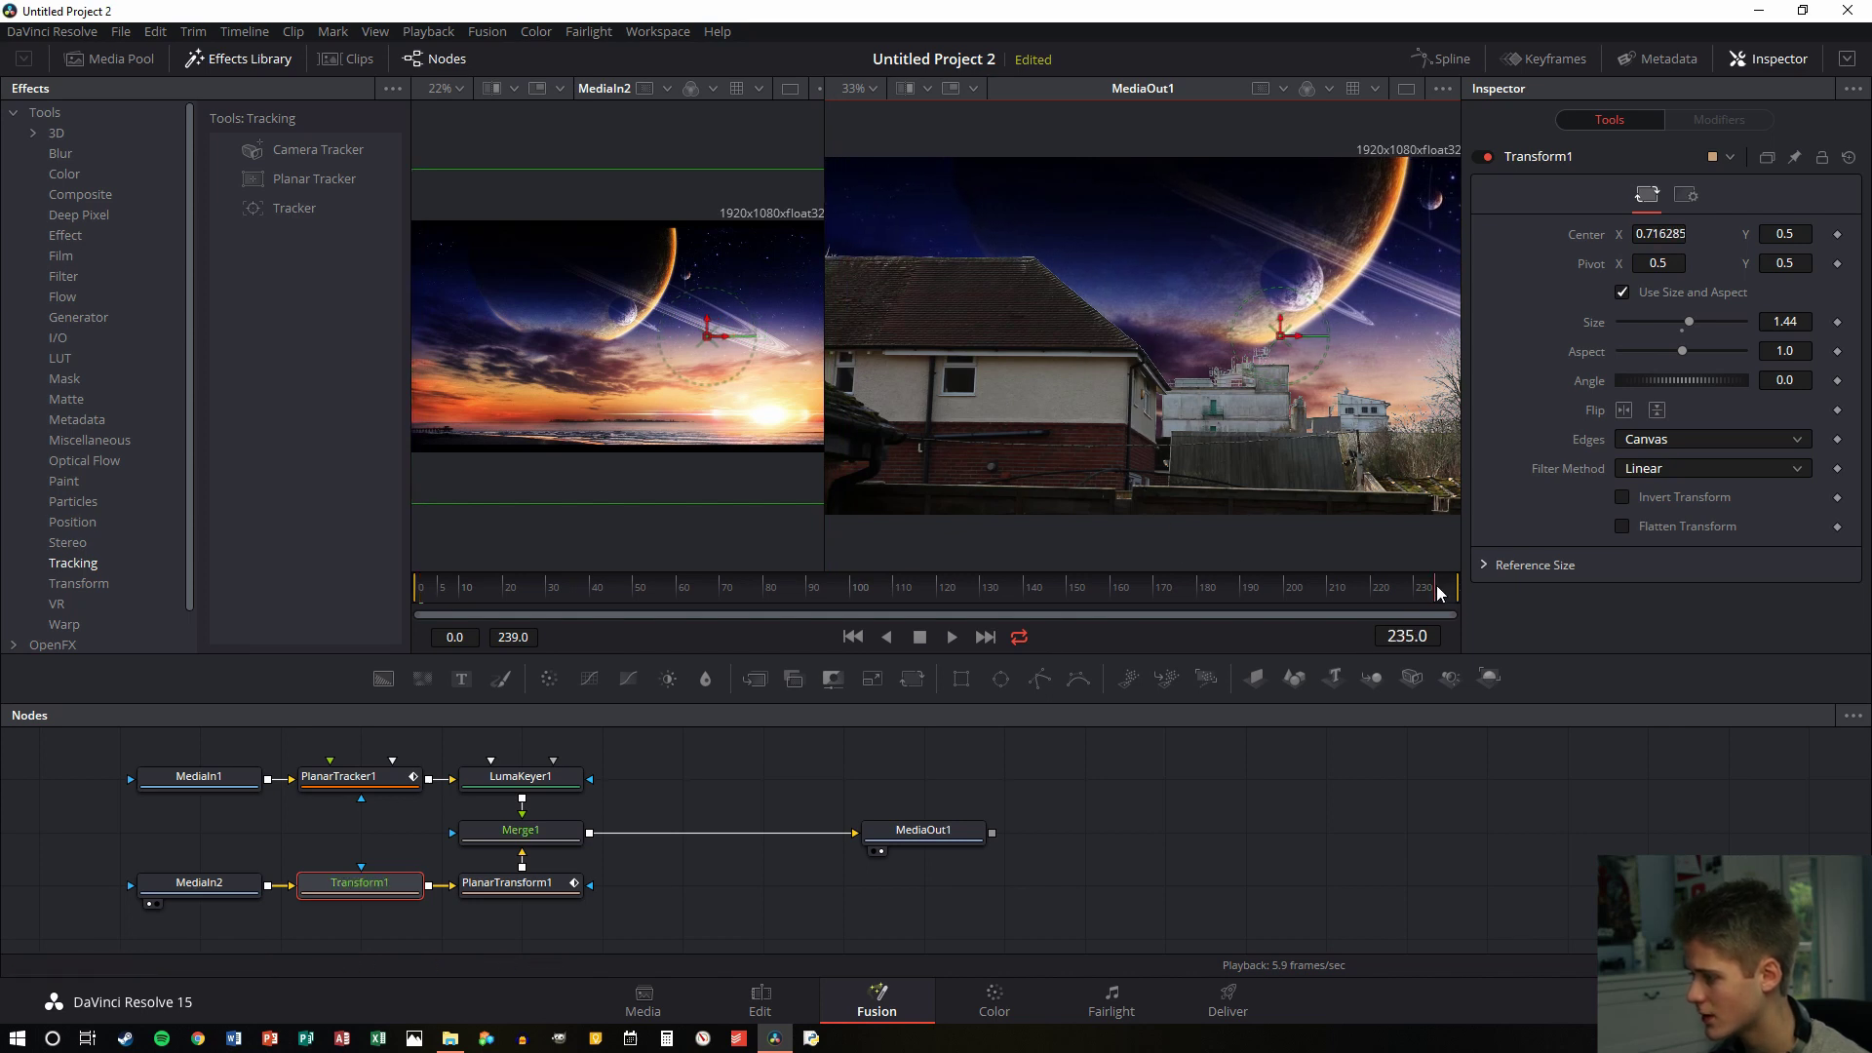
key("Right")
key("Right")
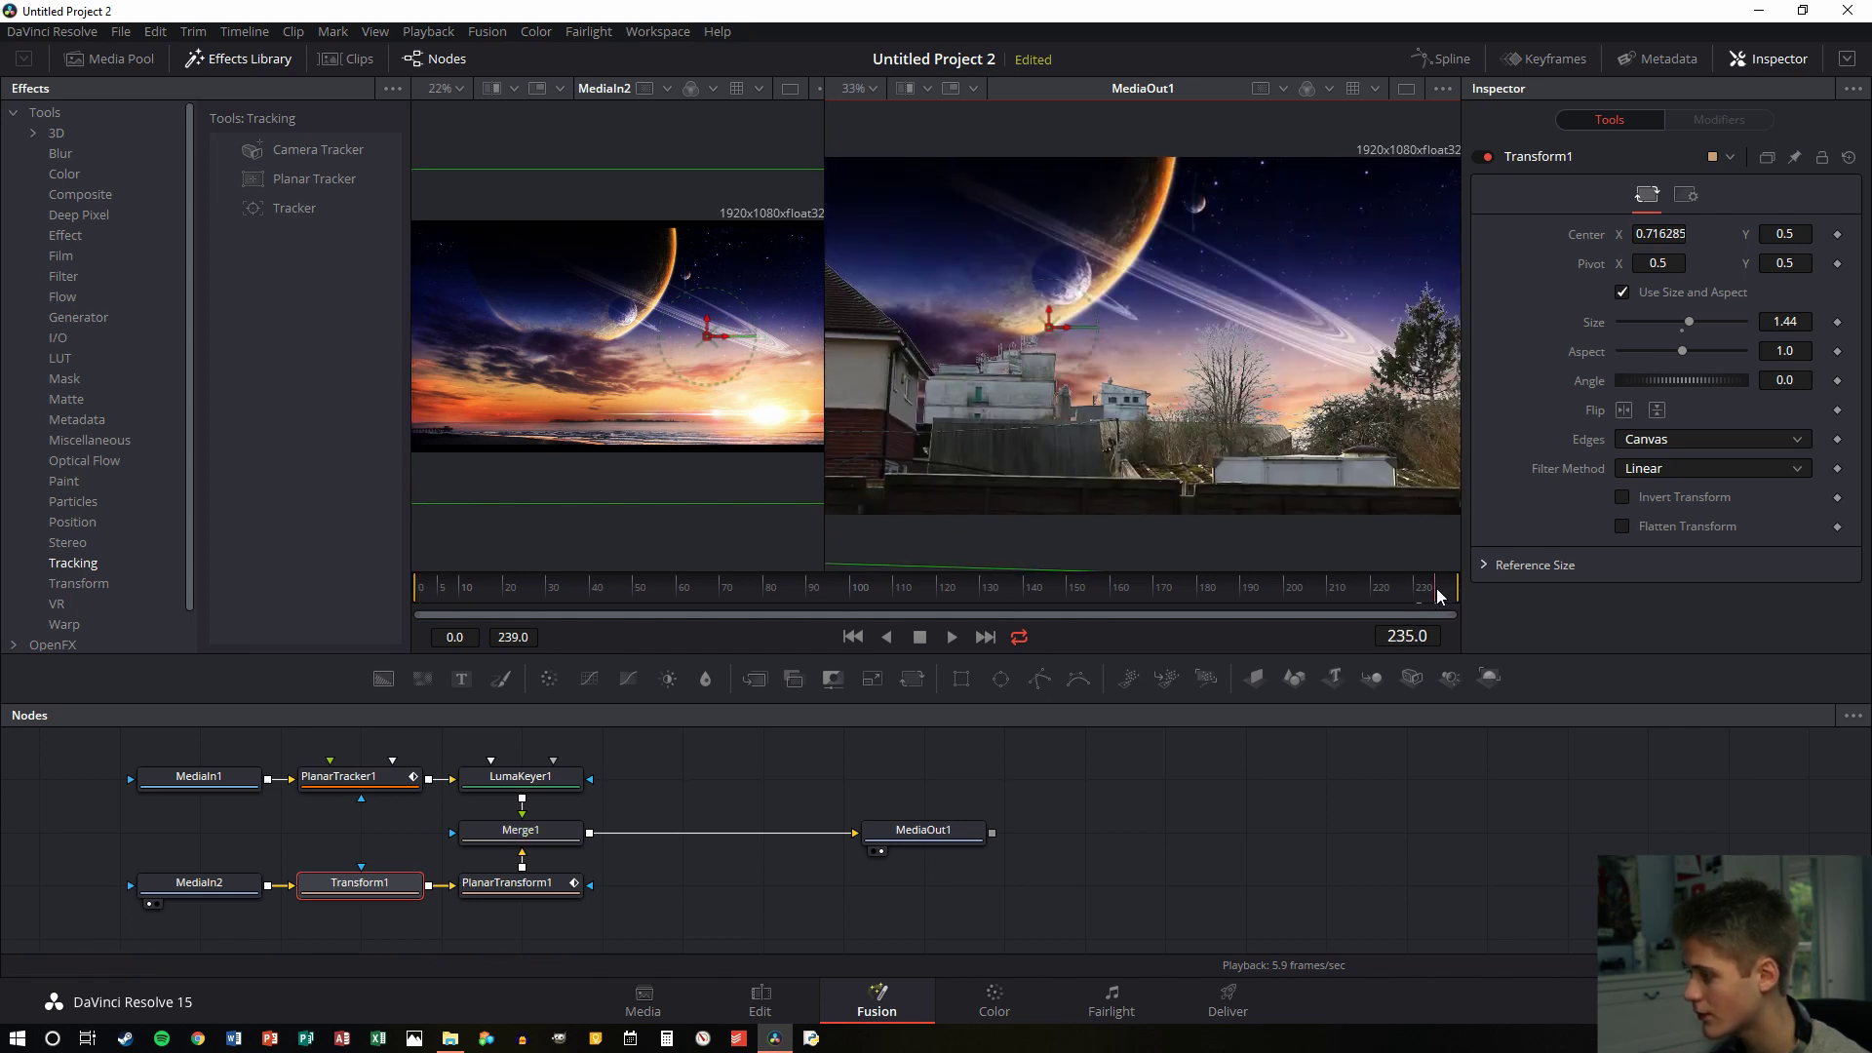
key("Right")
key("Right")
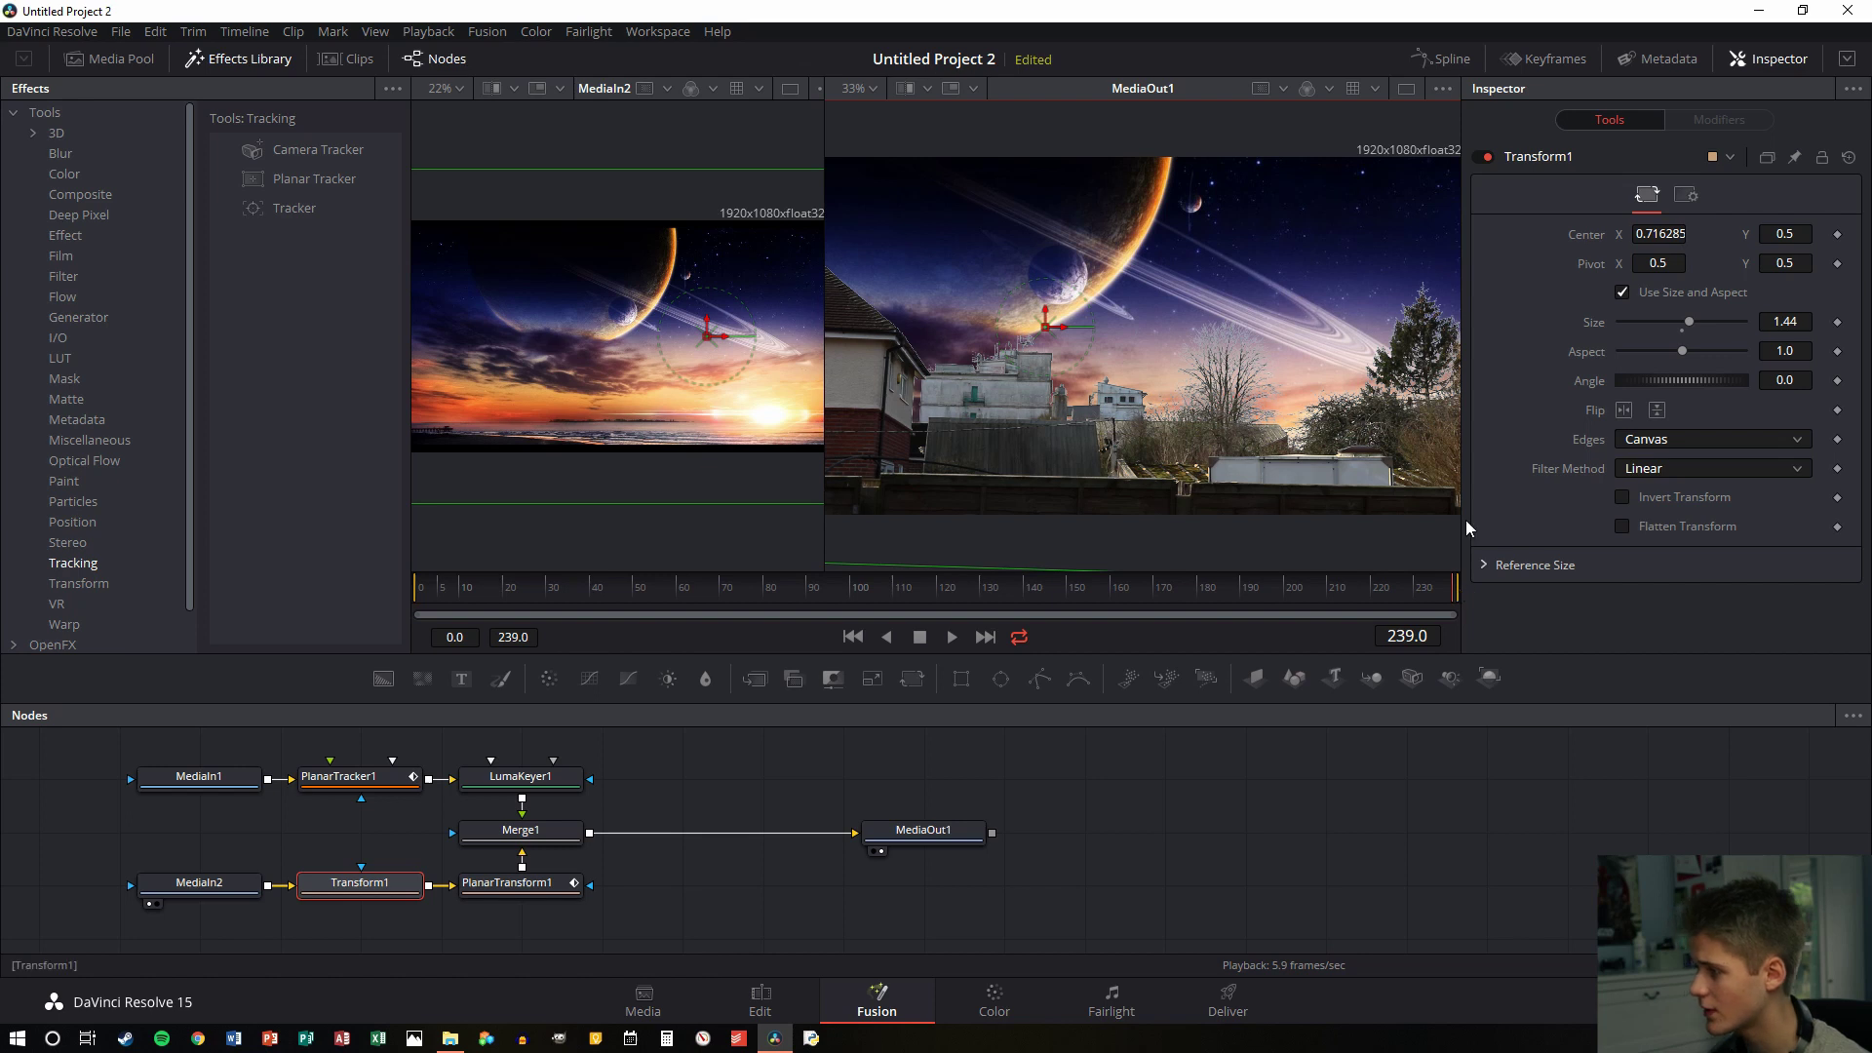
left_click(446, 588)
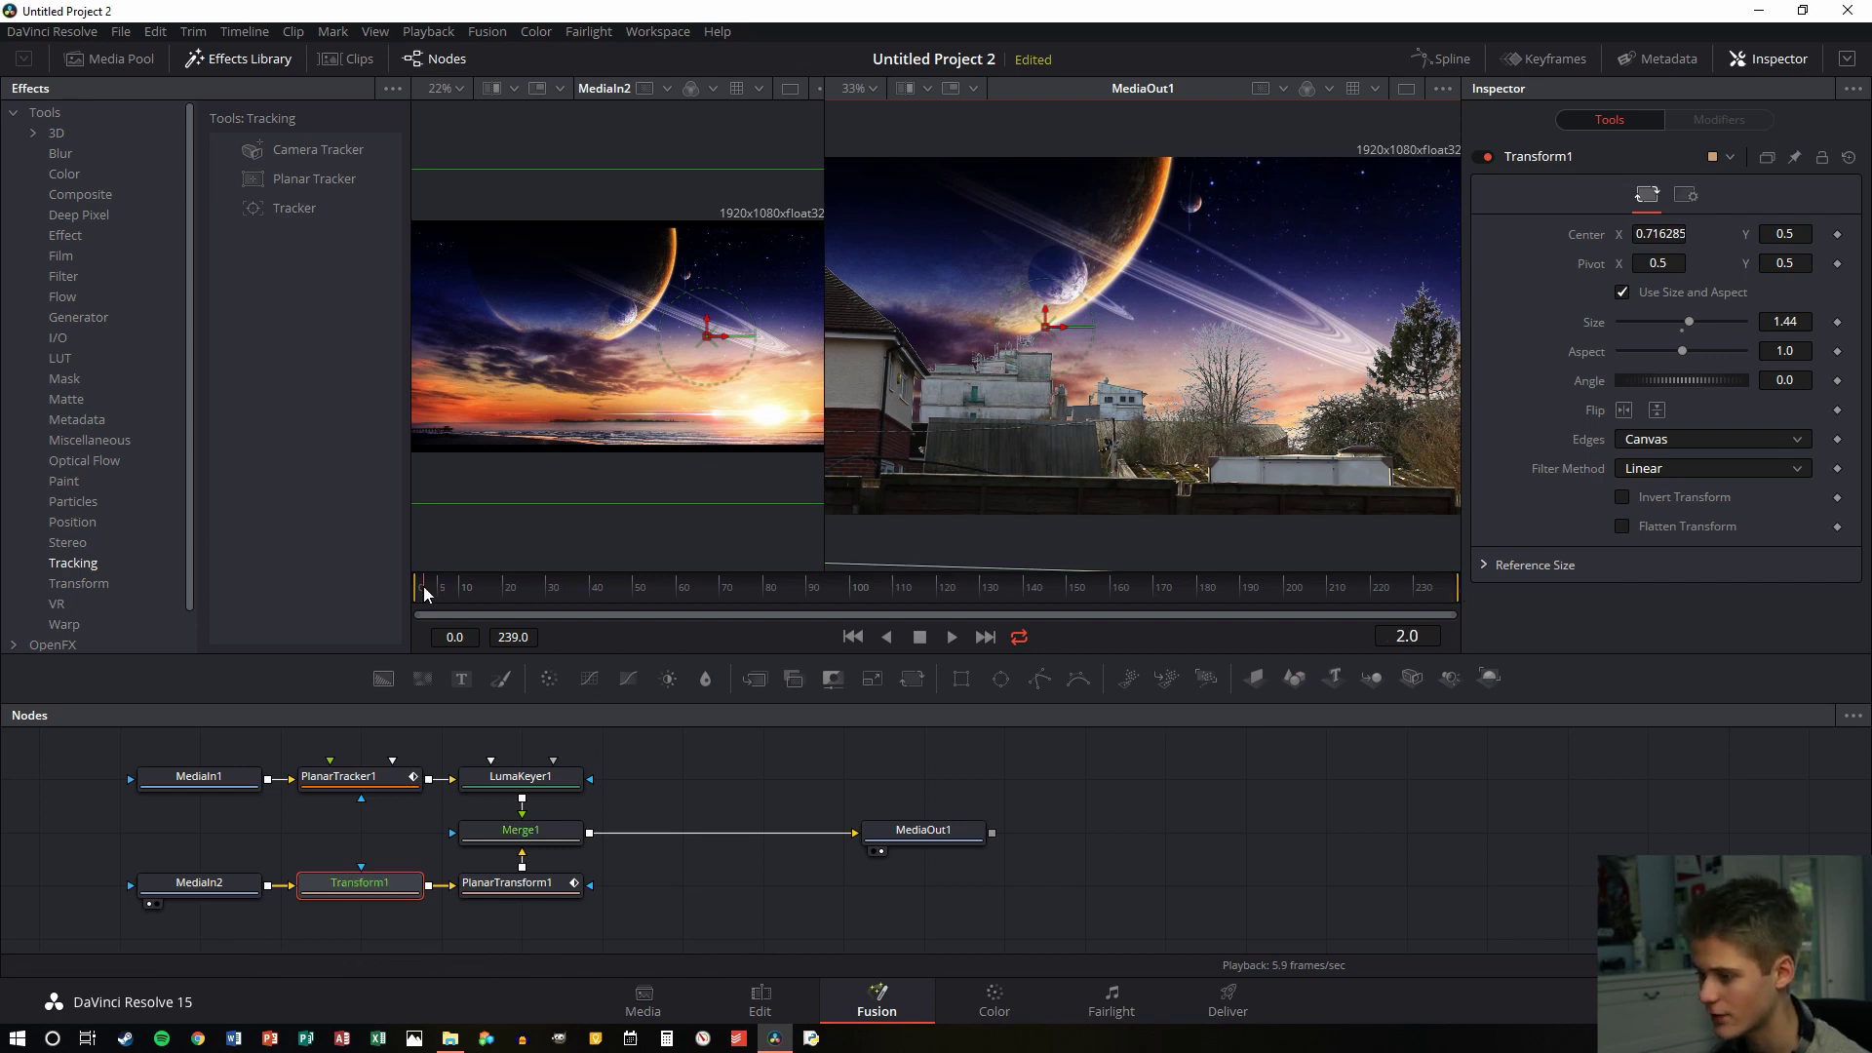
key("space")
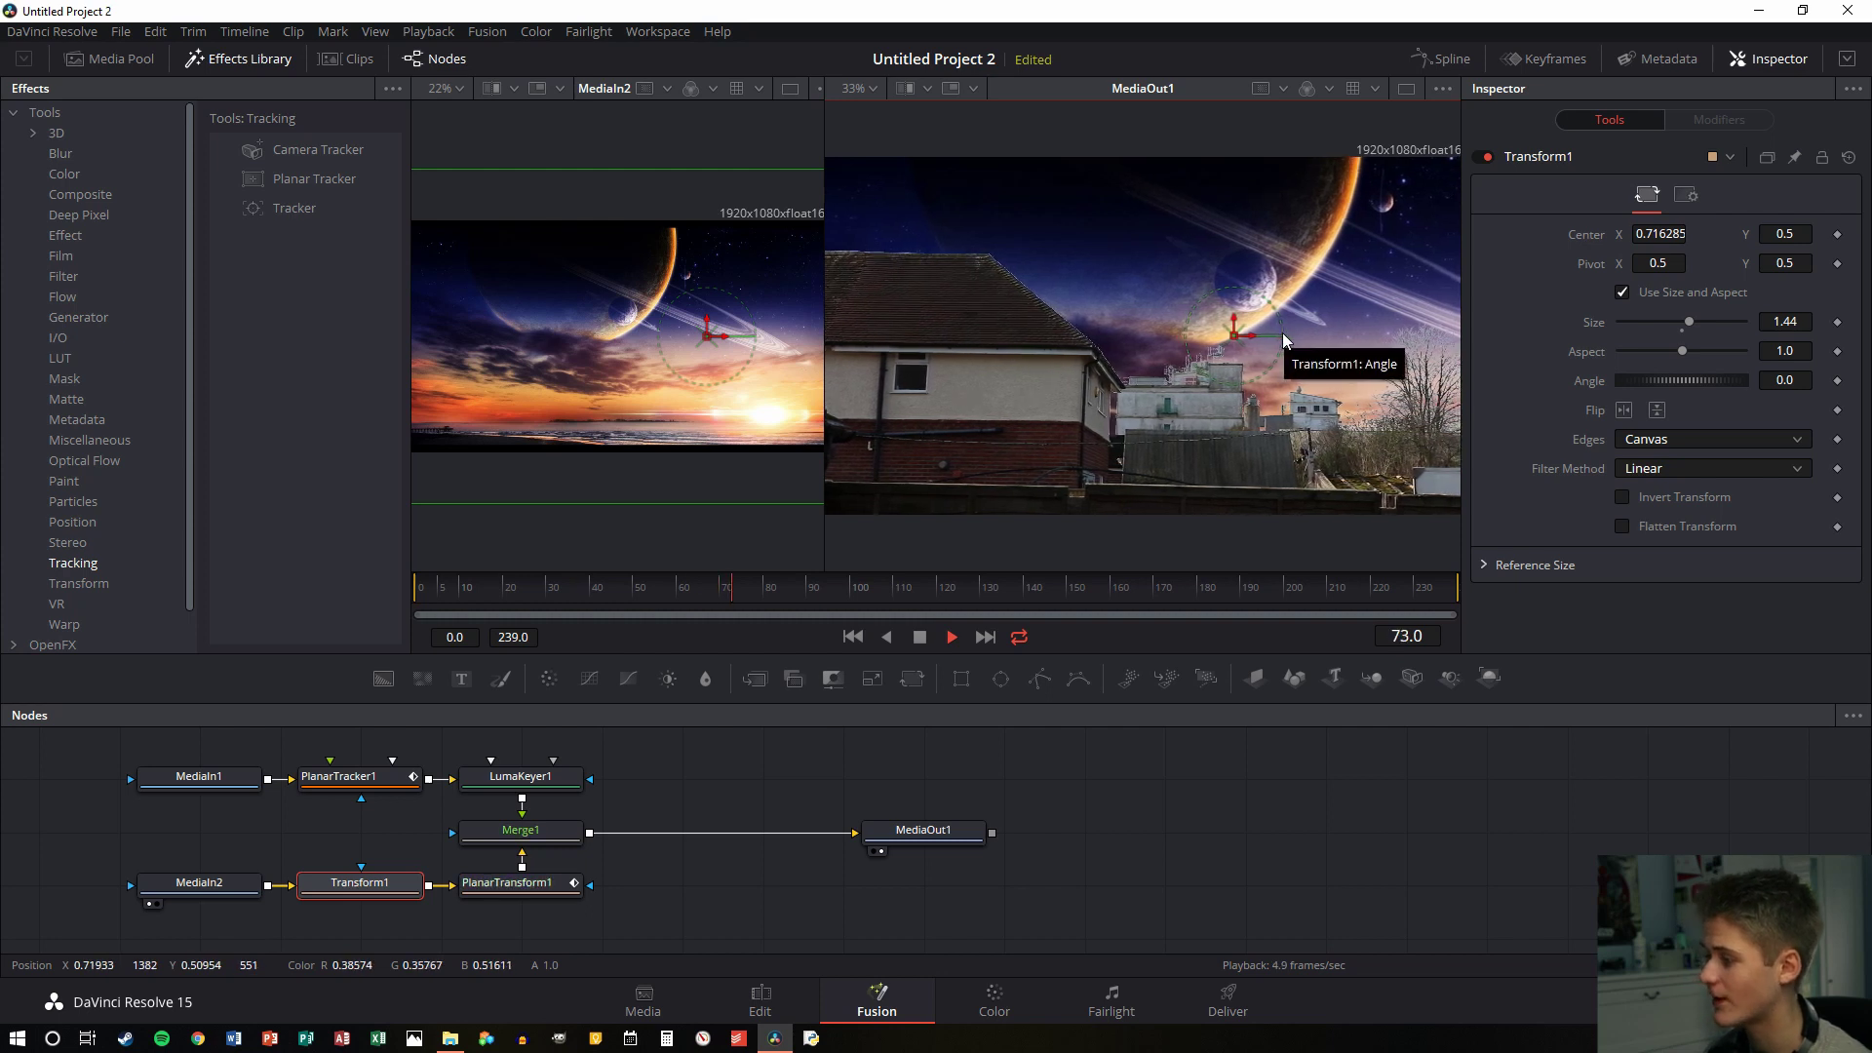
Play back the composite and stop it, confirming the sky fills the frame through frame 76
key("space")
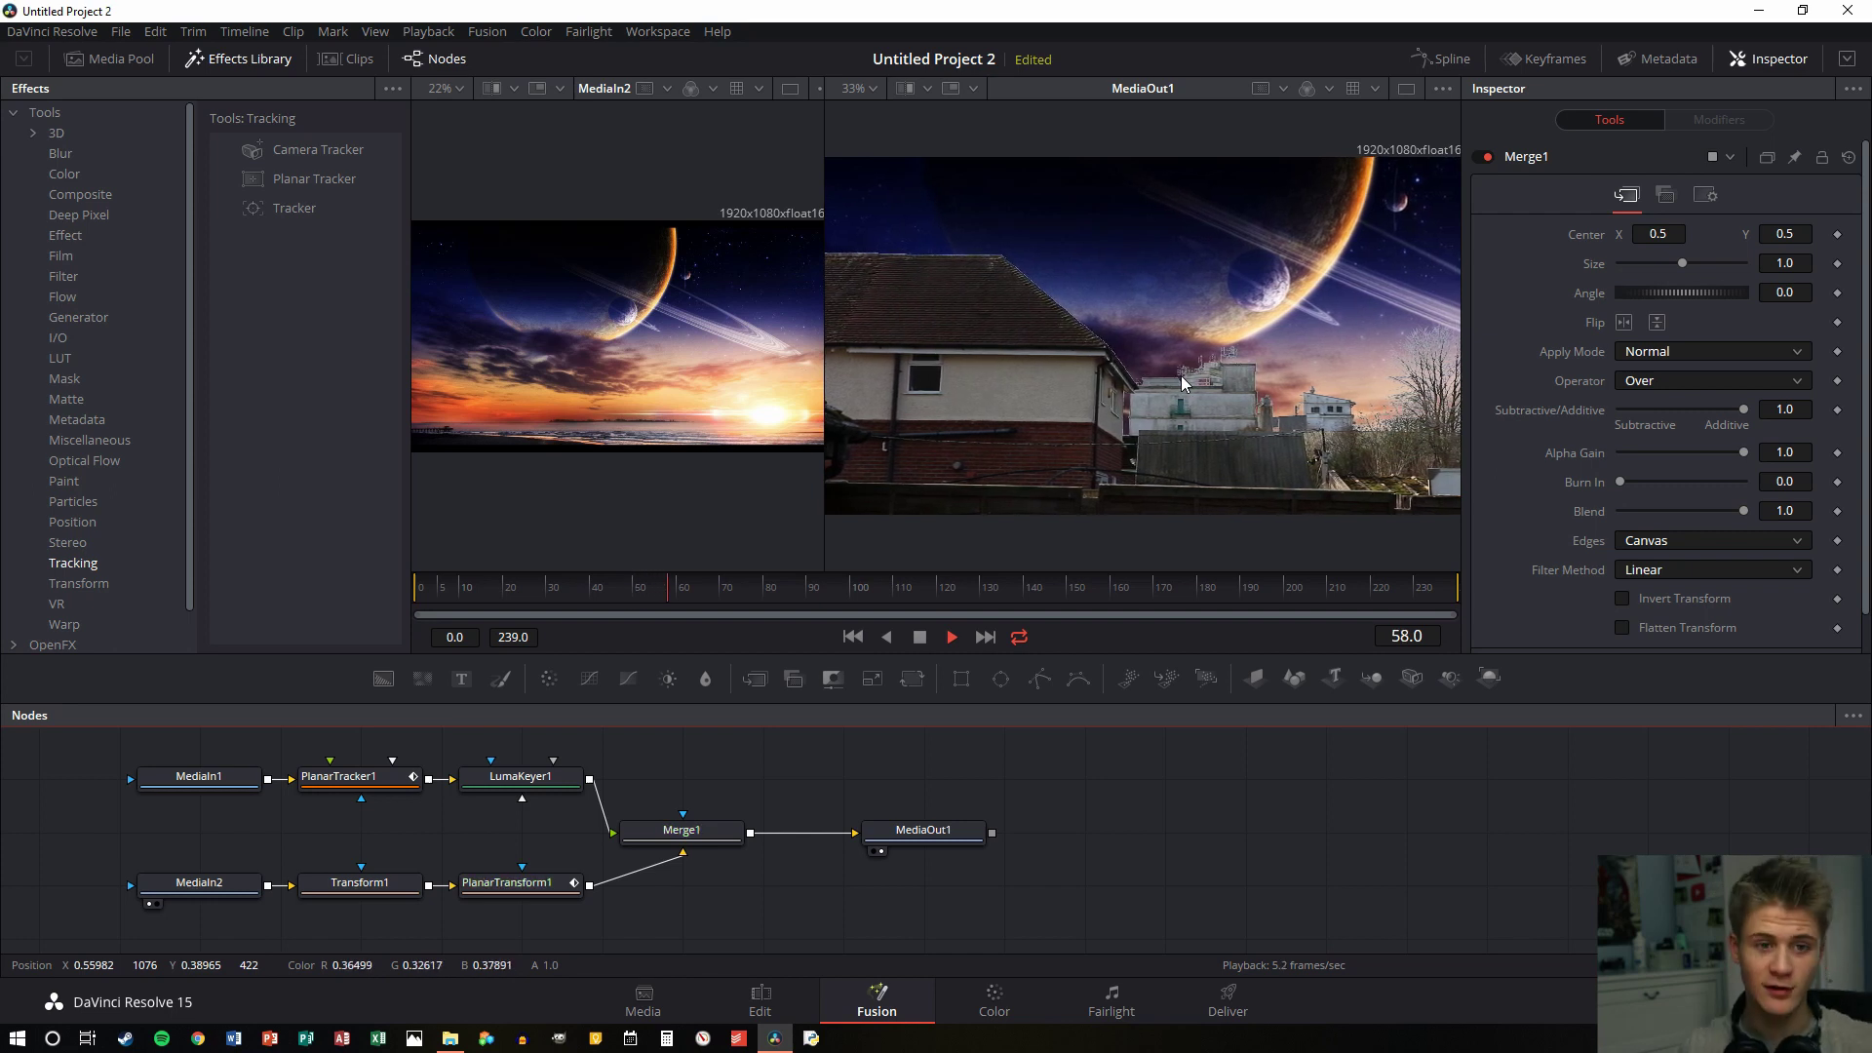
key("space")
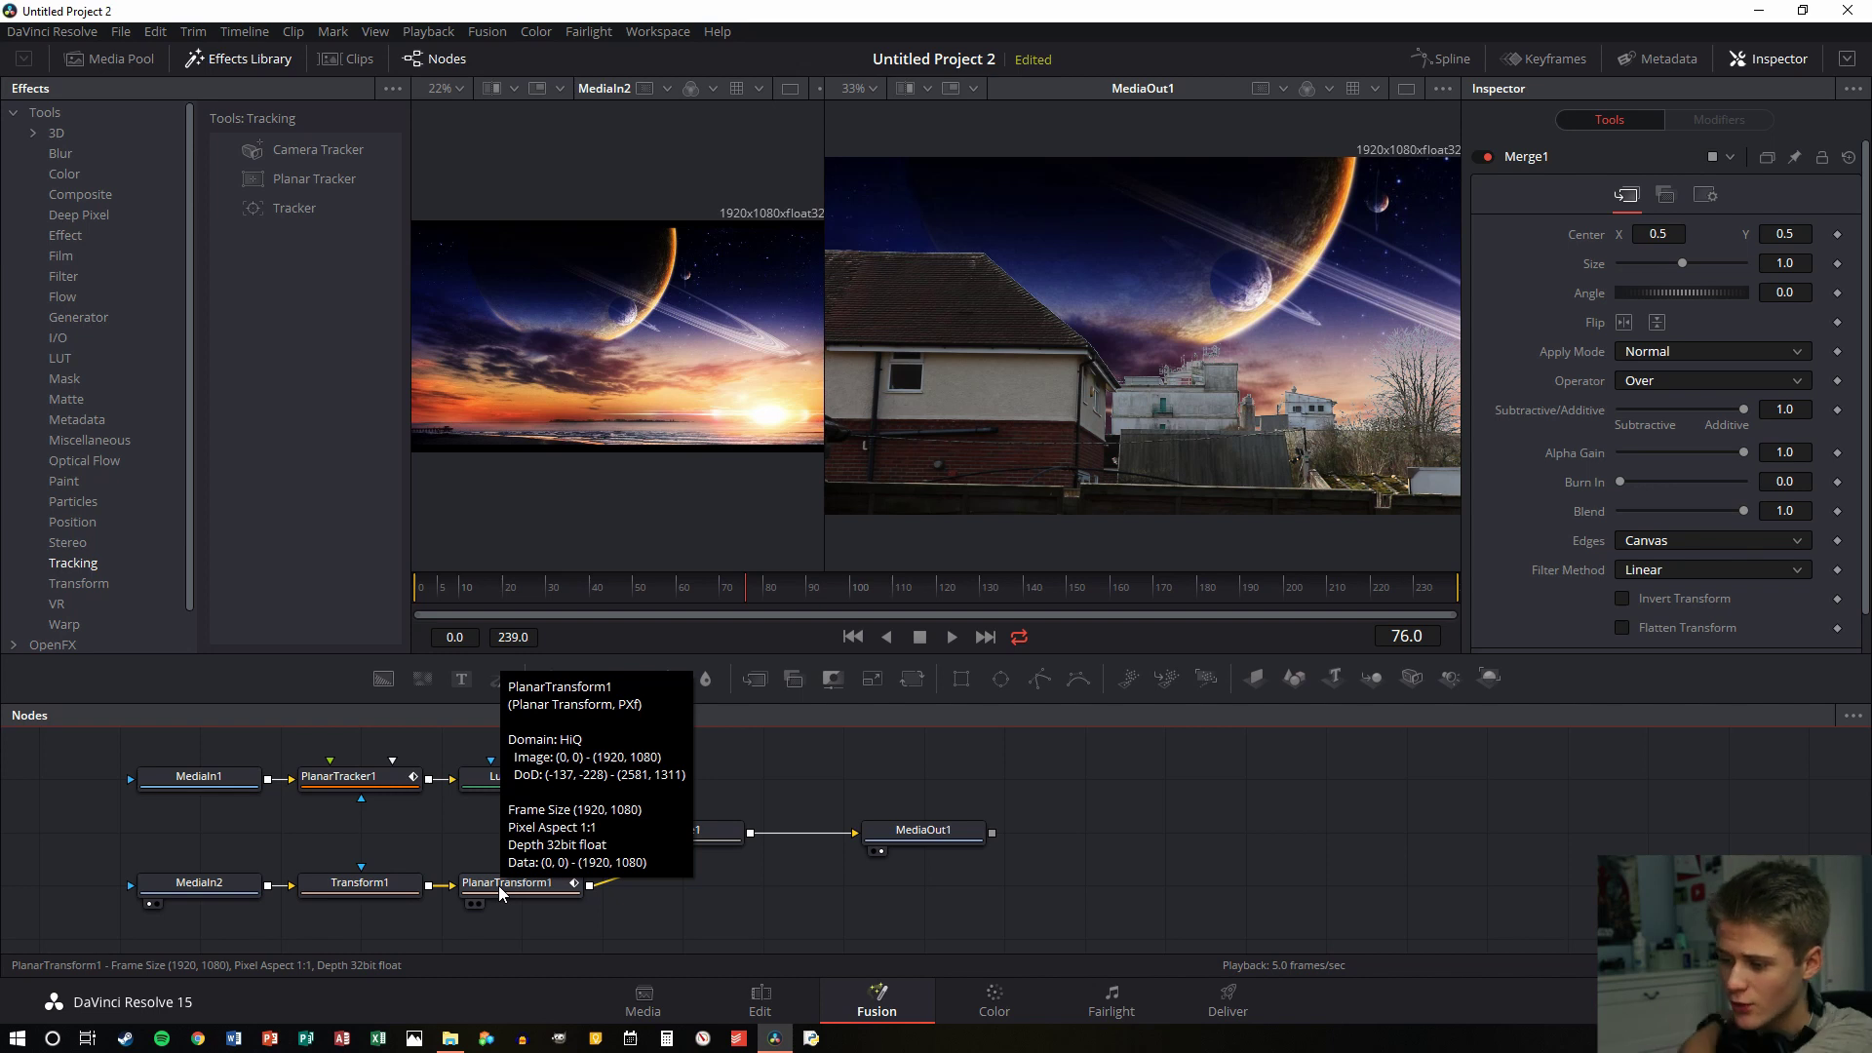
Add ColorCorrector1 after PlanarTransform1 and tint the alien sky's colours with the colour wheel
left_click(502, 893)
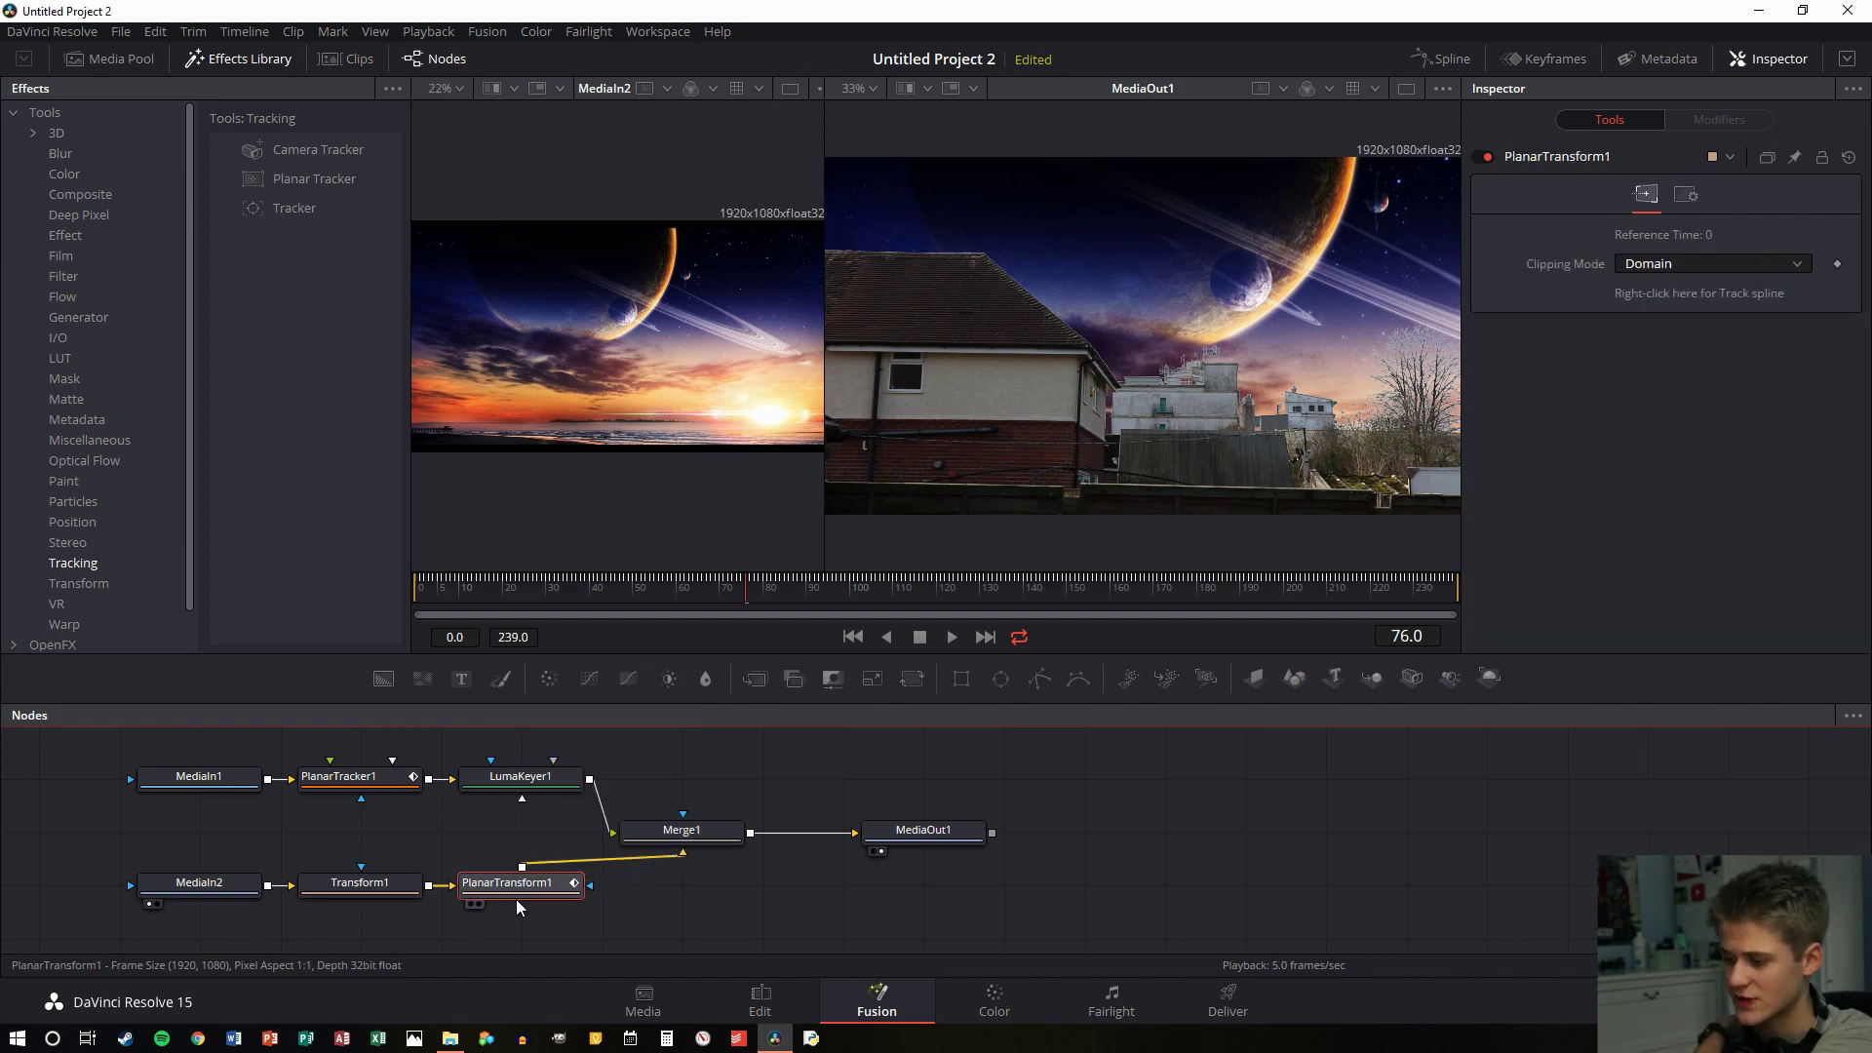
left_click(548, 677)
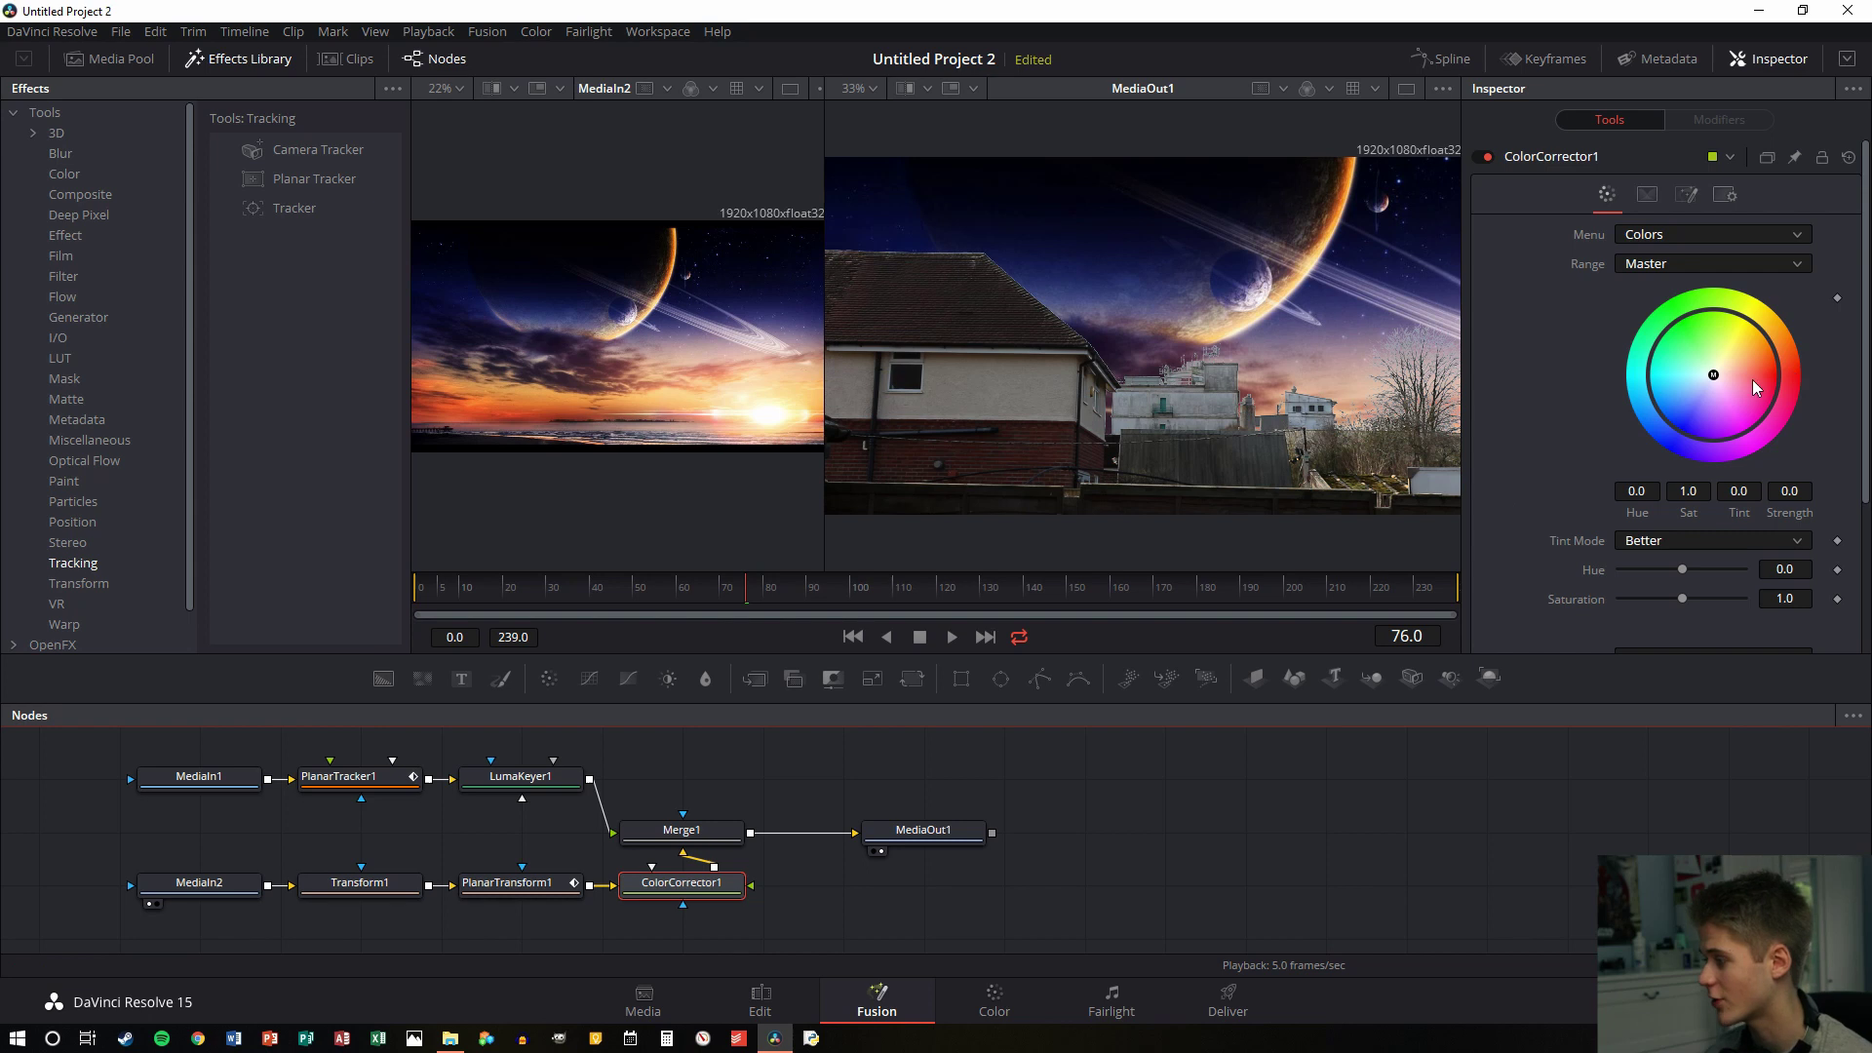
mouse_move(1714, 380)
left_mouse_down()
mouse_move(1716, 353)
mouse_move(1694, 353)
mouse_move(1679, 387)
left_mouse_up()
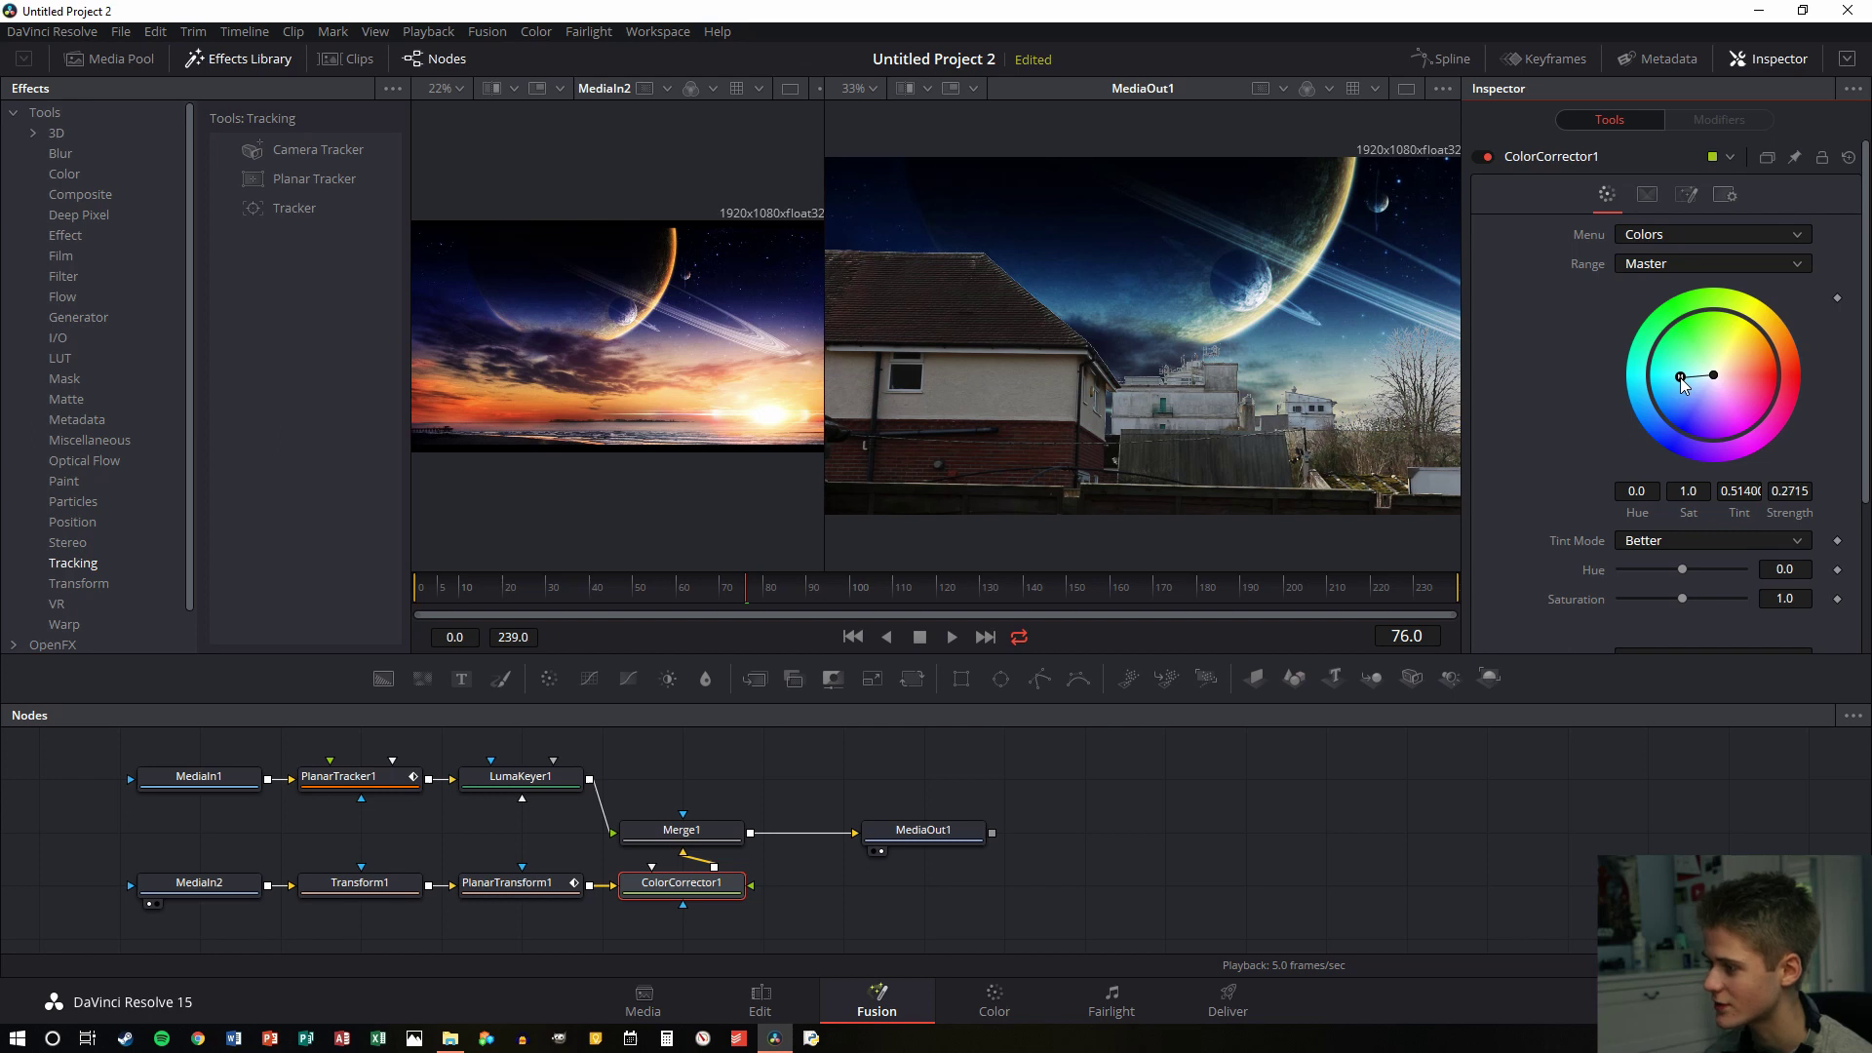
left_click(518, 787)
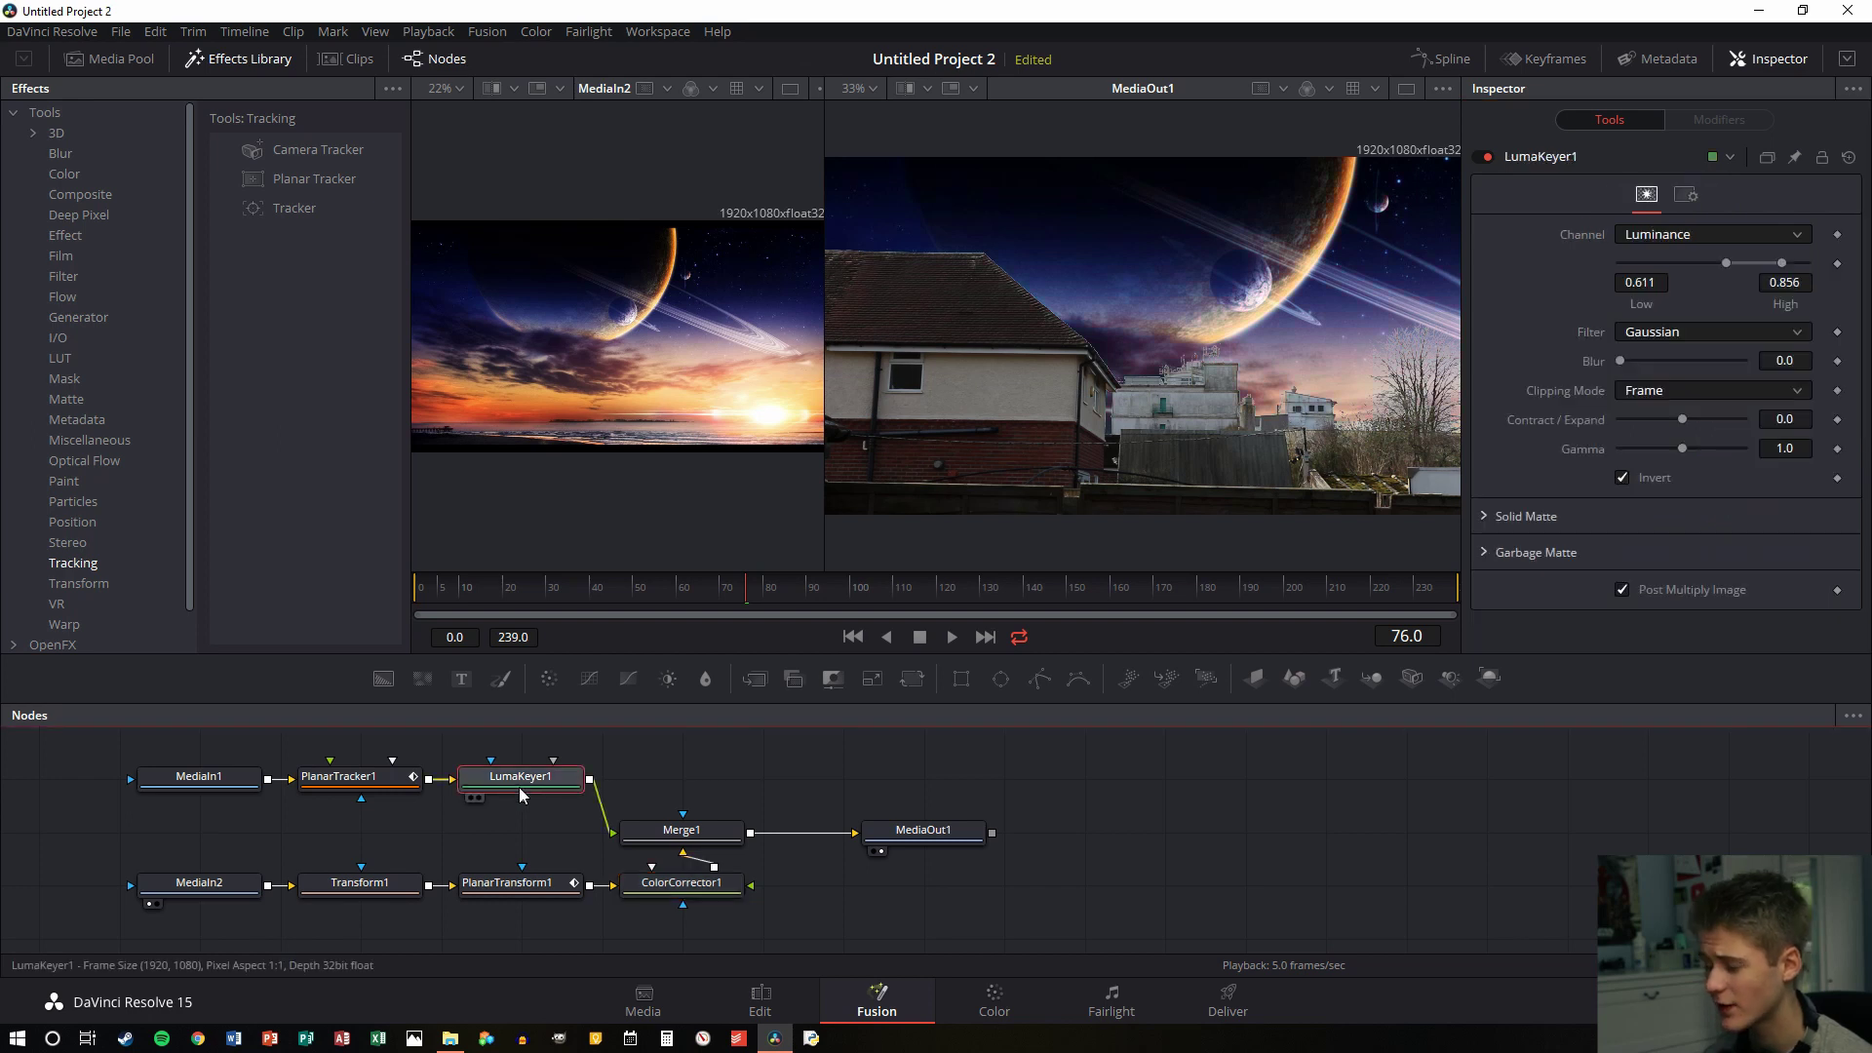
Add ColorCorrector2 after LumaKeyer1 and lightly tint the house footage (Strength 0.0639)
left_click(550, 680)
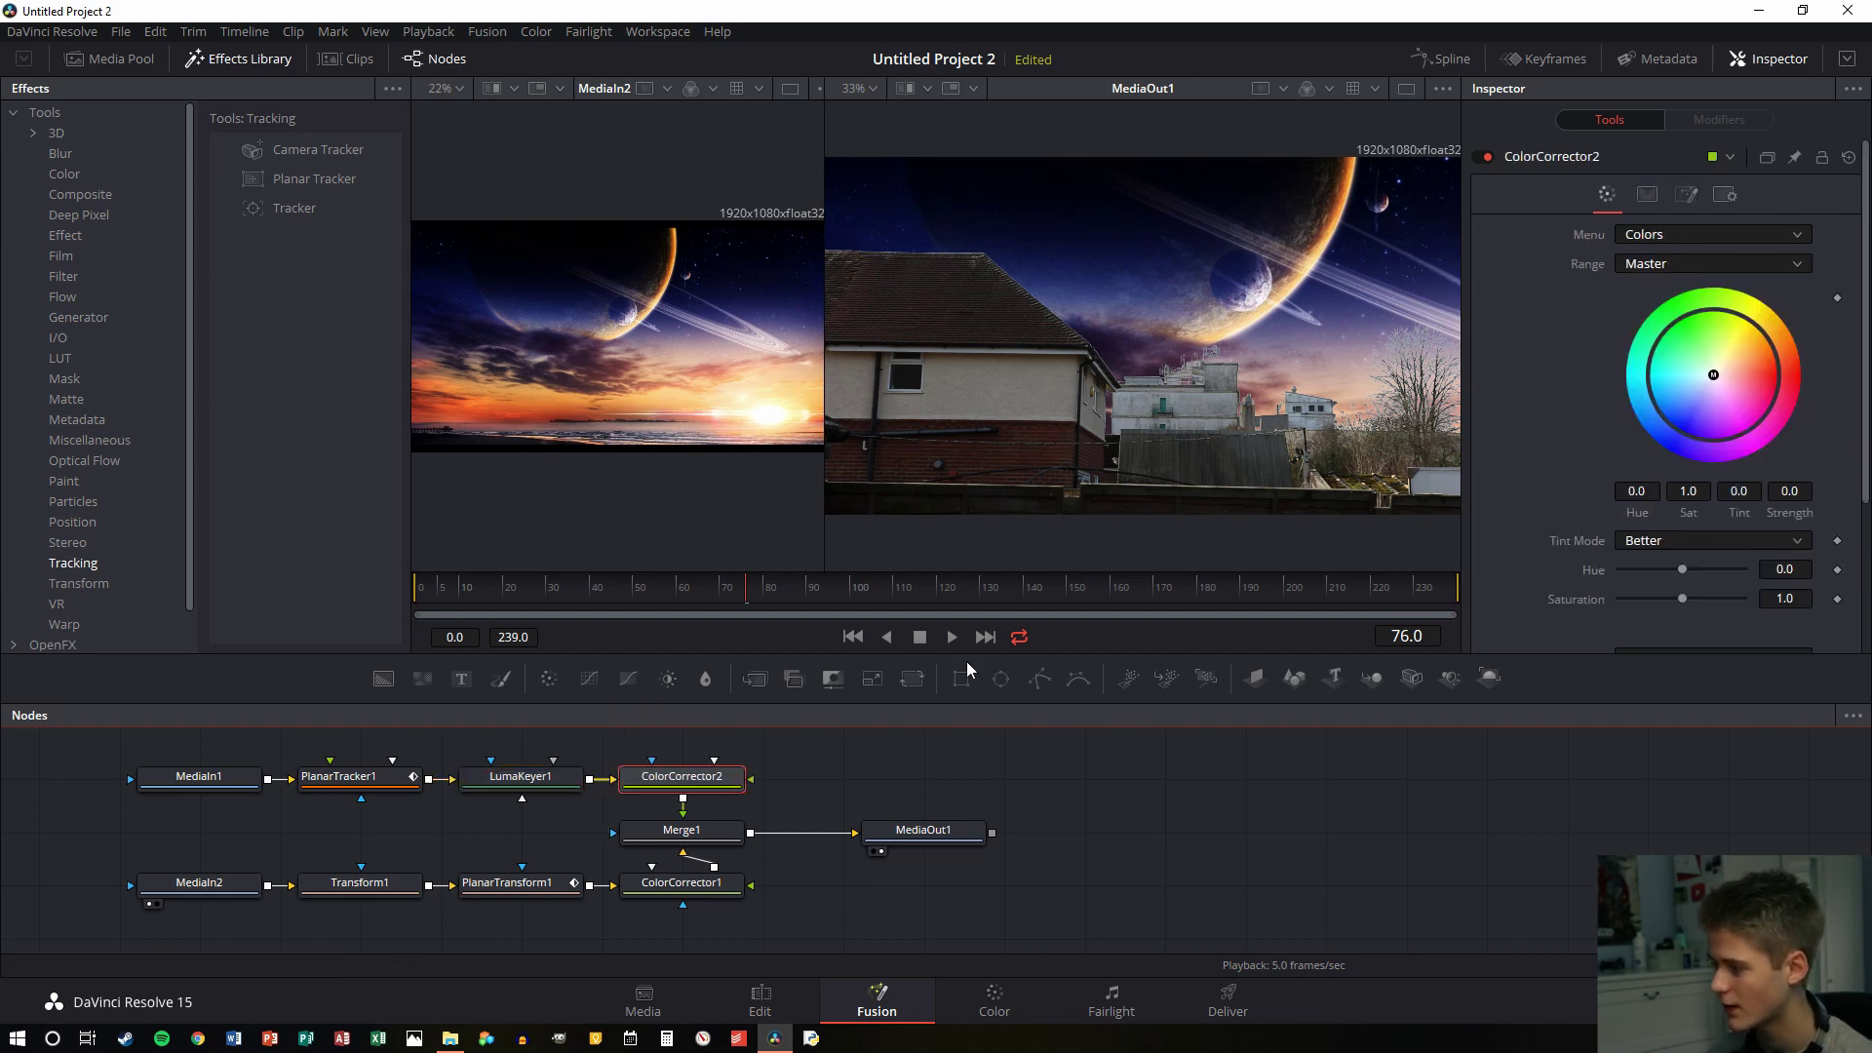
mouse_move(1716, 380)
left_mouse_down()
mouse_move(1693, 381)
mouse_move(1708, 395)
left_mouse_up()
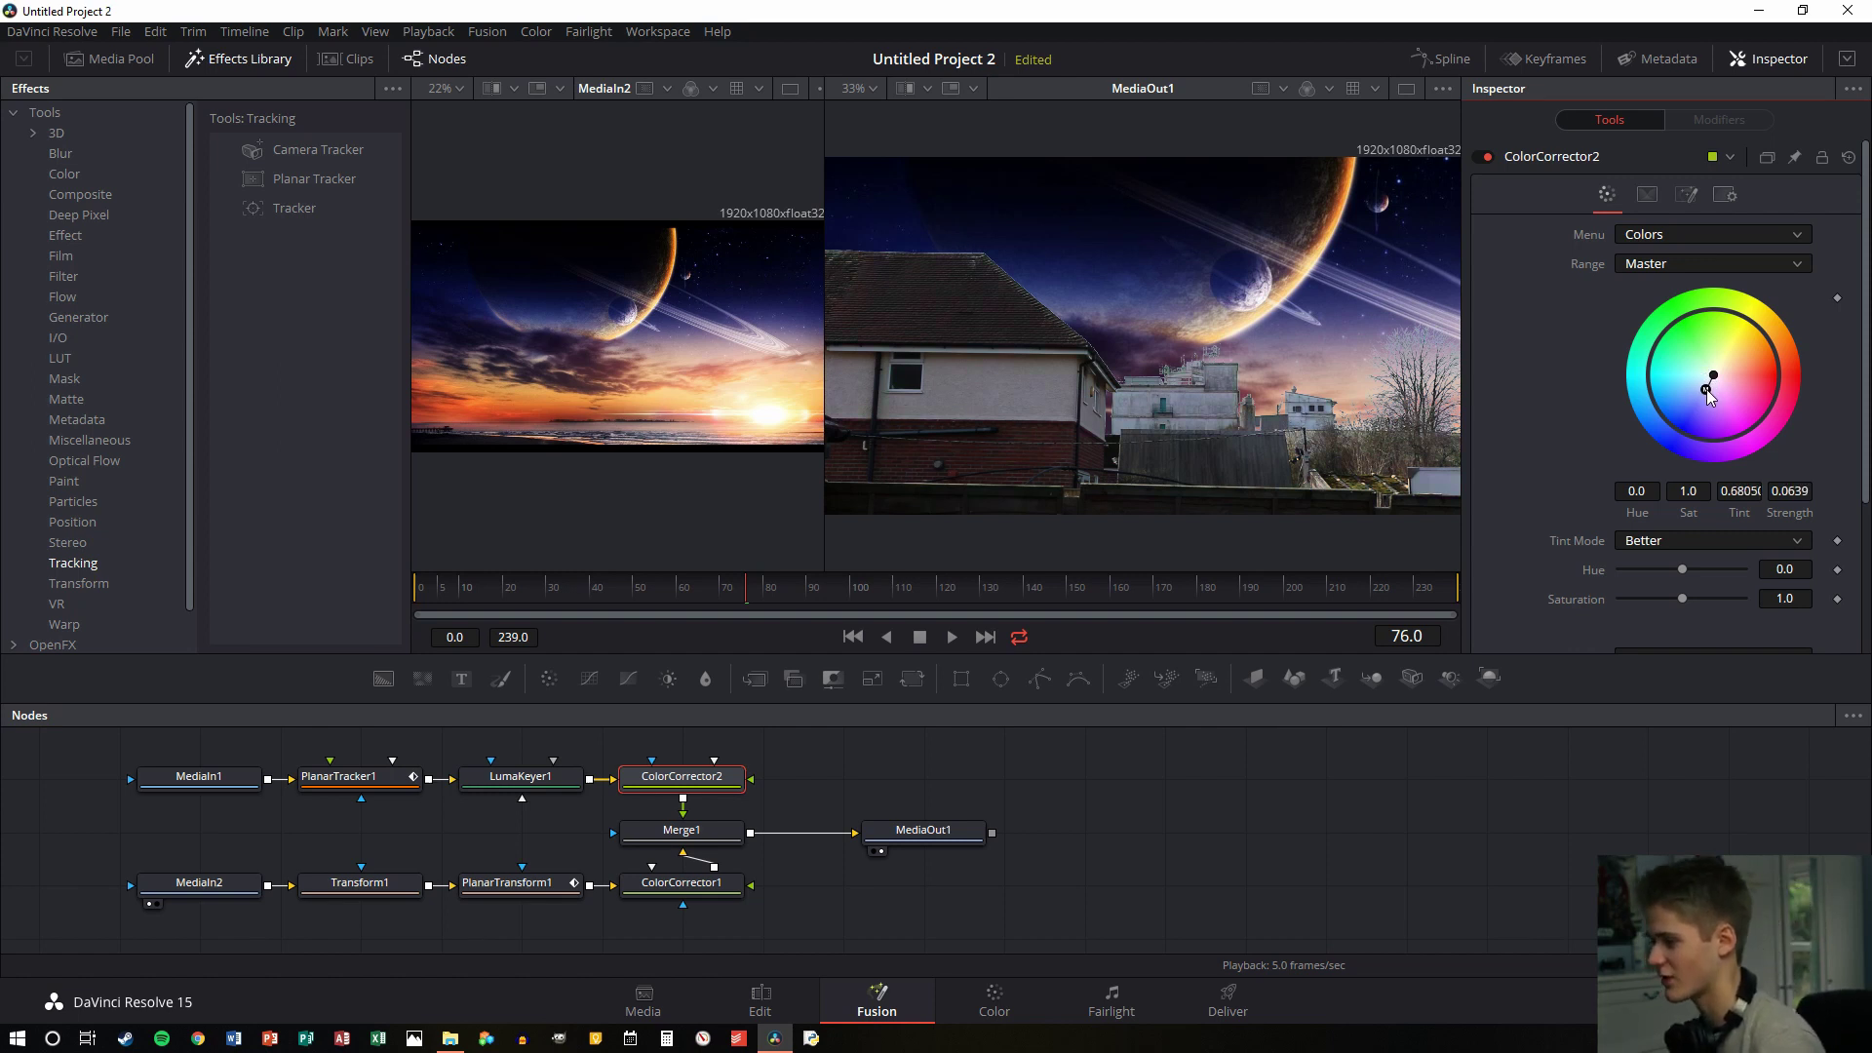